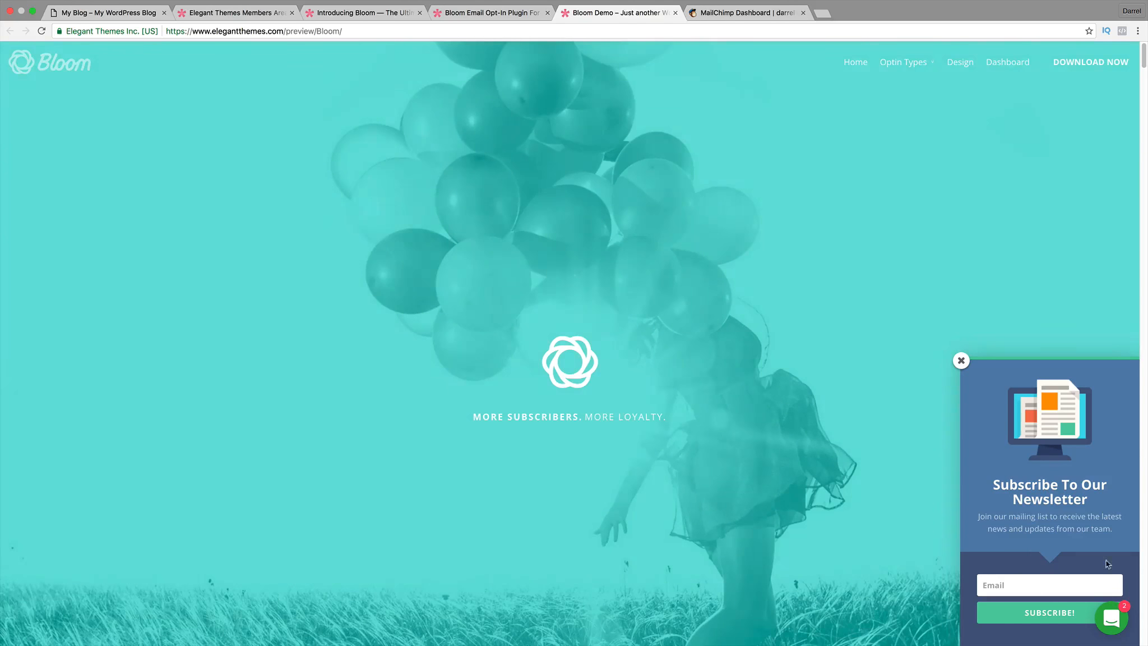
Enter a test value in the demo flyin's Email field, then view the Bloom Email Opt-In Plugin page.
left_click(1057, 578)
type("JI")
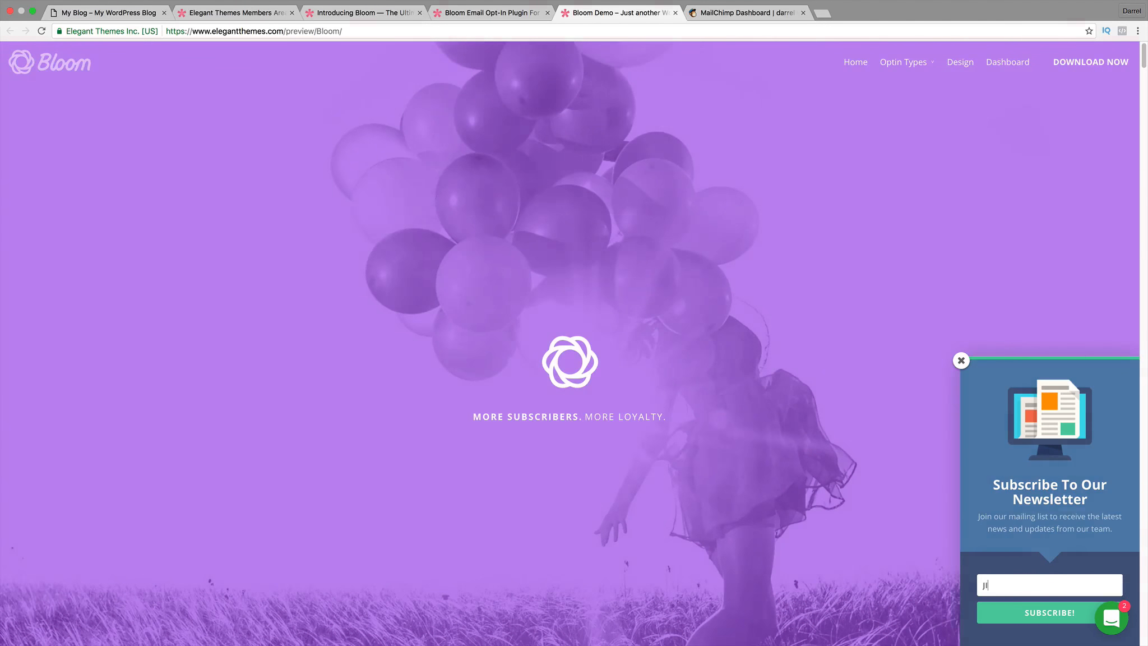
type("EJRIGJREGI")
left_click(513, 12)
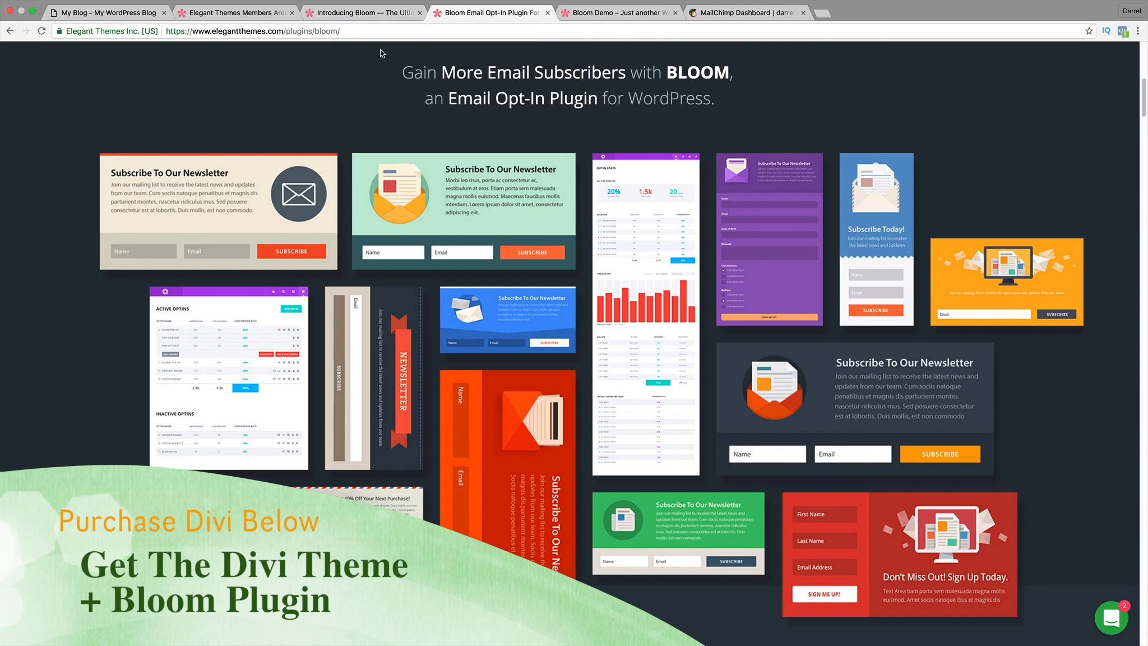
Scroll through the Introducing Bloom page's 115-template gallery, then switch to the Elegant Themes Members Area.
left_click(362, 13)
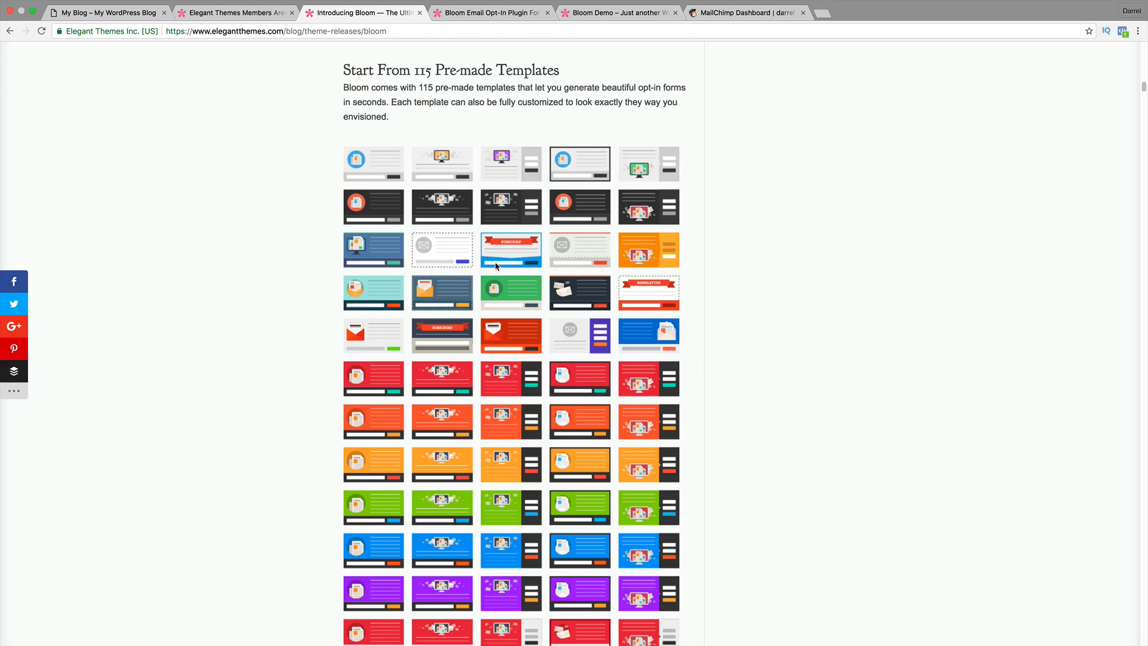
scroll(499, 292, "down", 3)
scroll(511, 312, "down", 2)
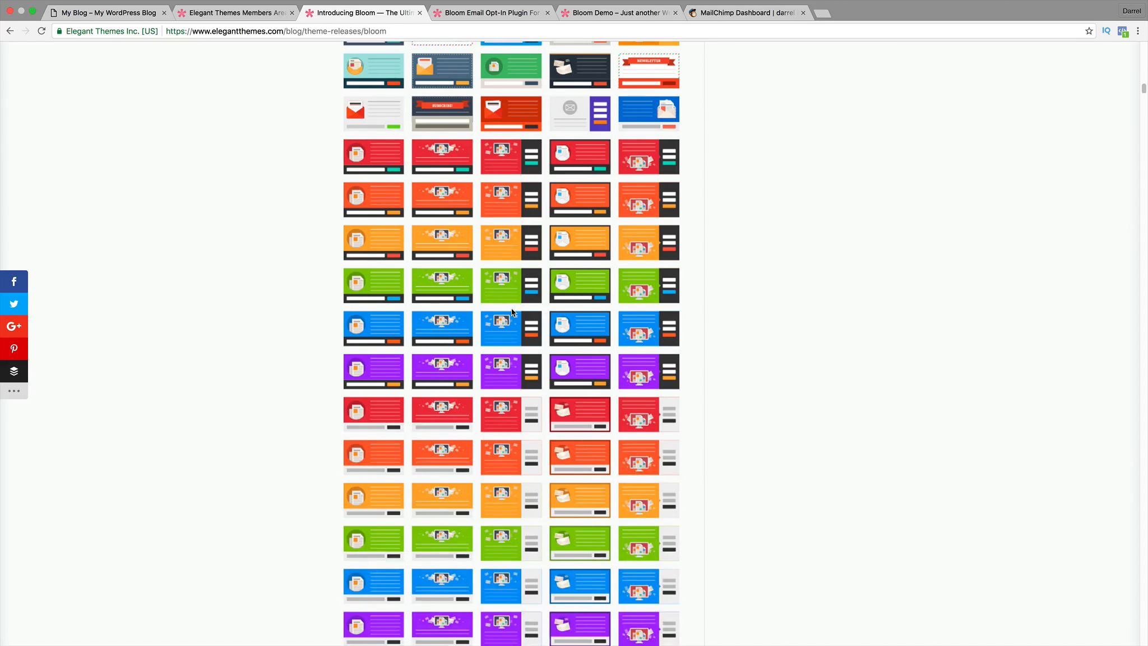
scroll(522, 350, "down", 2)
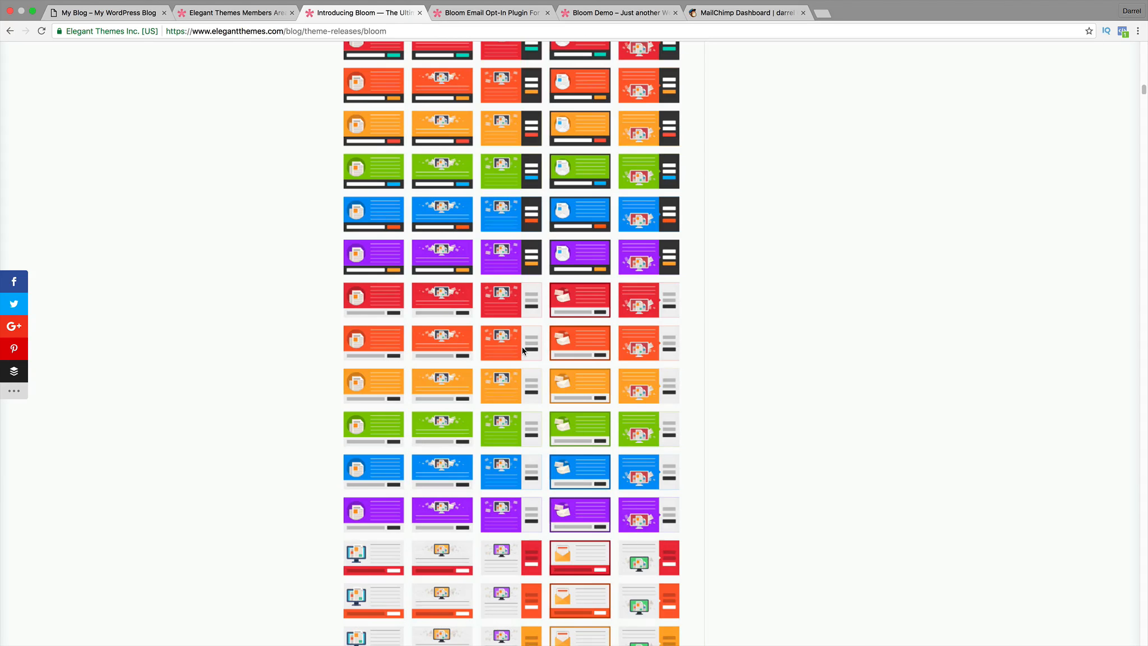
scroll(524, 349, "down", 1)
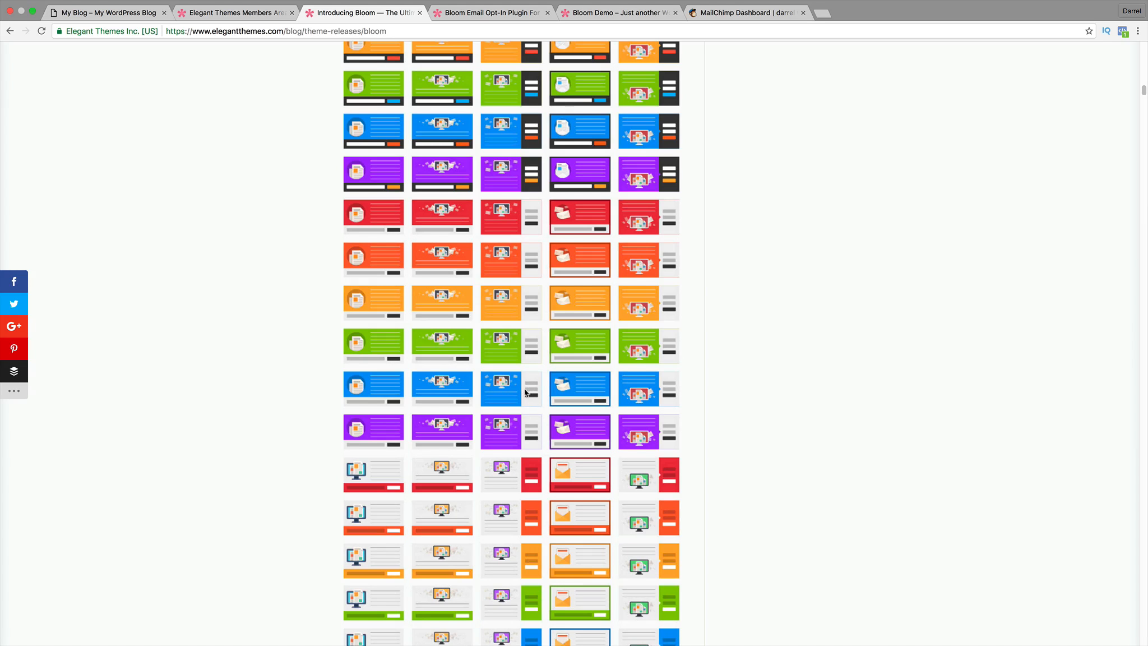
scroll(548, 408, "down", 2)
scroll(548, 397, "up", 5)
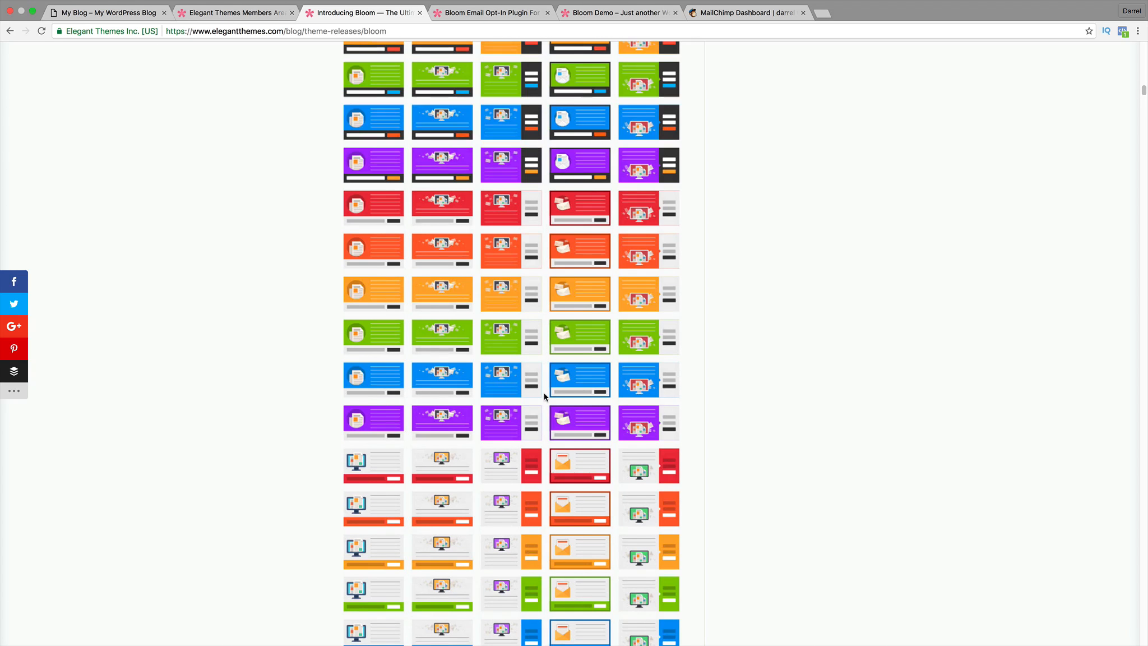
scroll(507, 224, "up", 3)
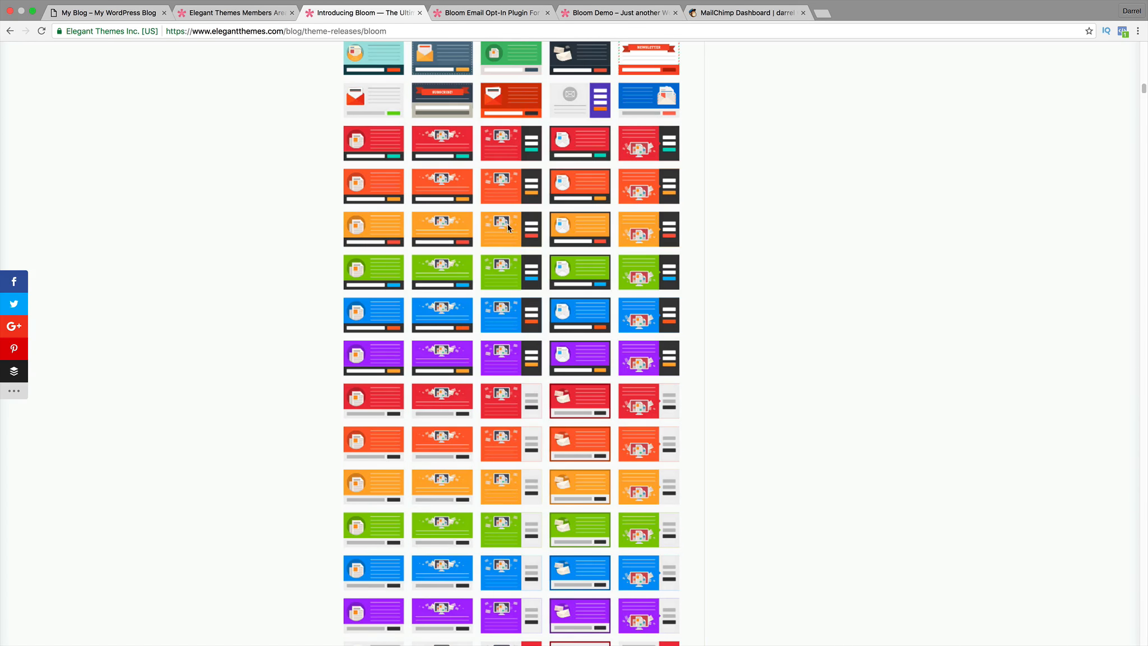
scroll(461, 221, "up", 4)
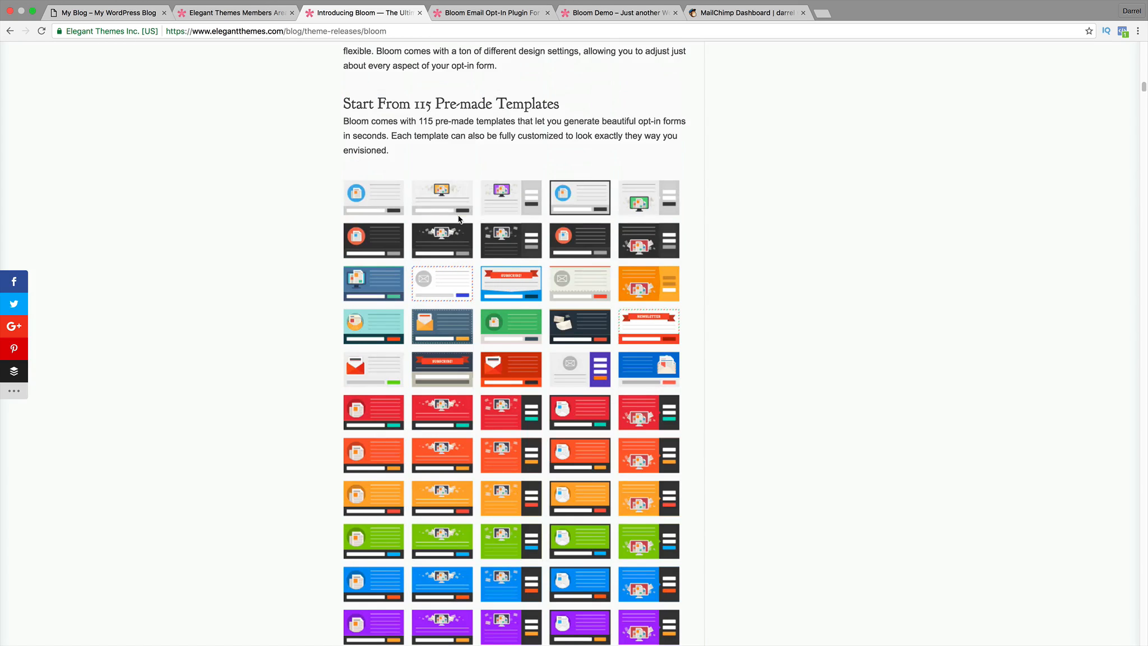
left_click(244, 14)
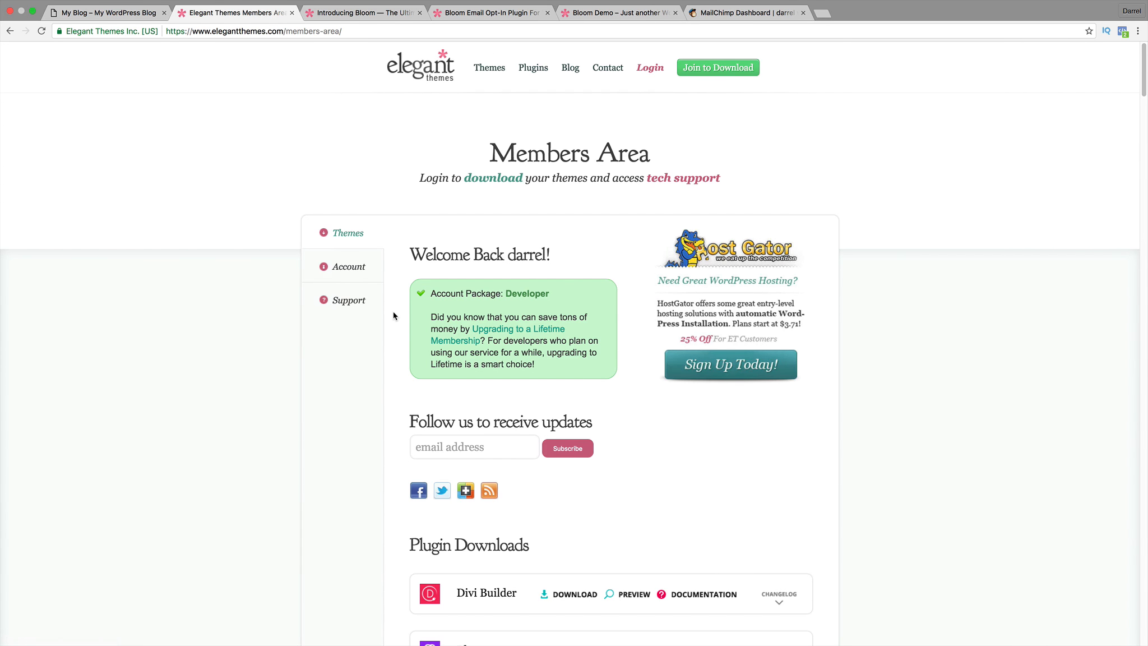
Find Bloom under the Members Area's Plugin Downloads and download its Plugin Package as bloom (2).zip.
scroll(393, 315, "down", 3)
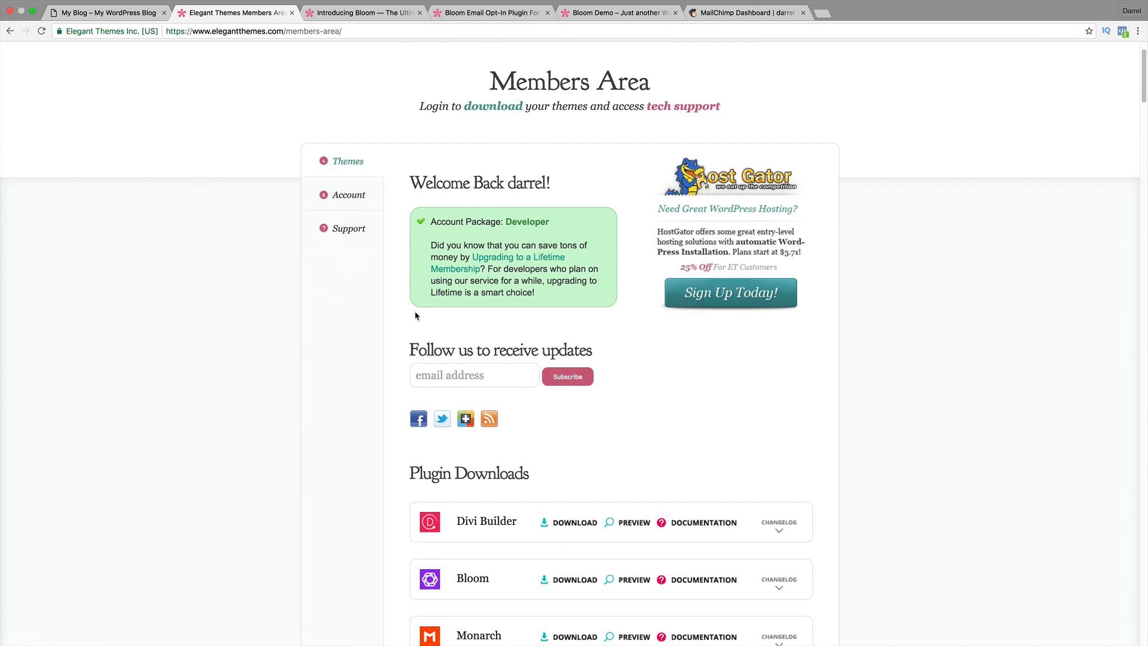
scroll(415, 315, "up", 2)
left_click_drag(673, 121, 436, 127)
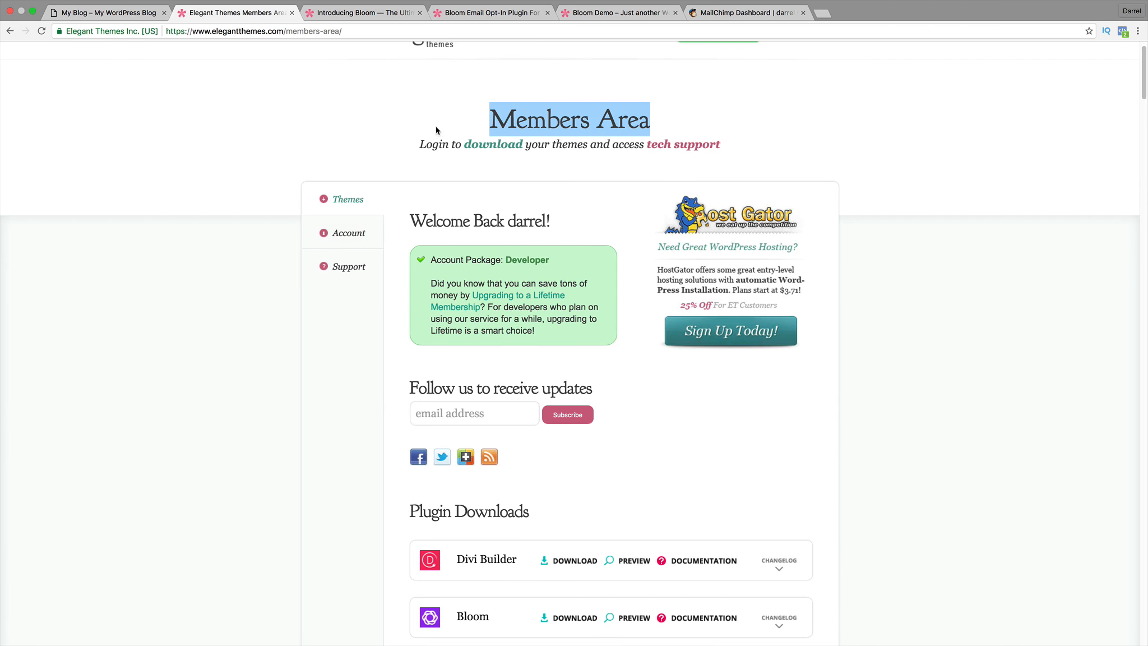
left_click(344, 202)
scroll(409, 273, "down", 5)
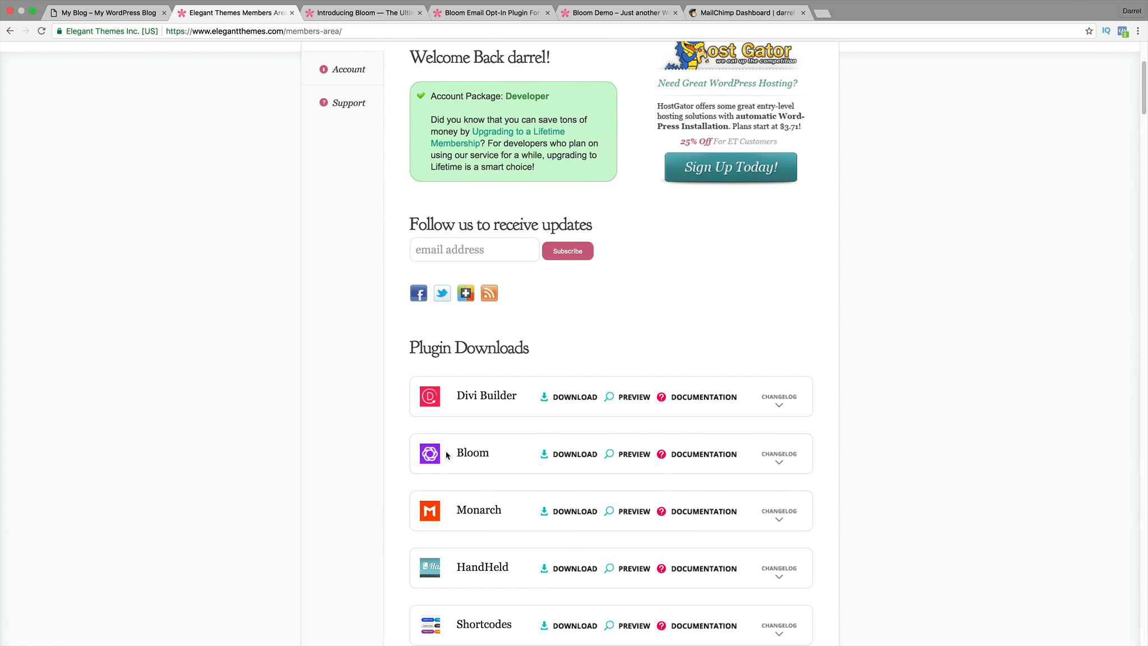
left_click_drag(493, 453, 479, 461)
mouse_move(575, 458)
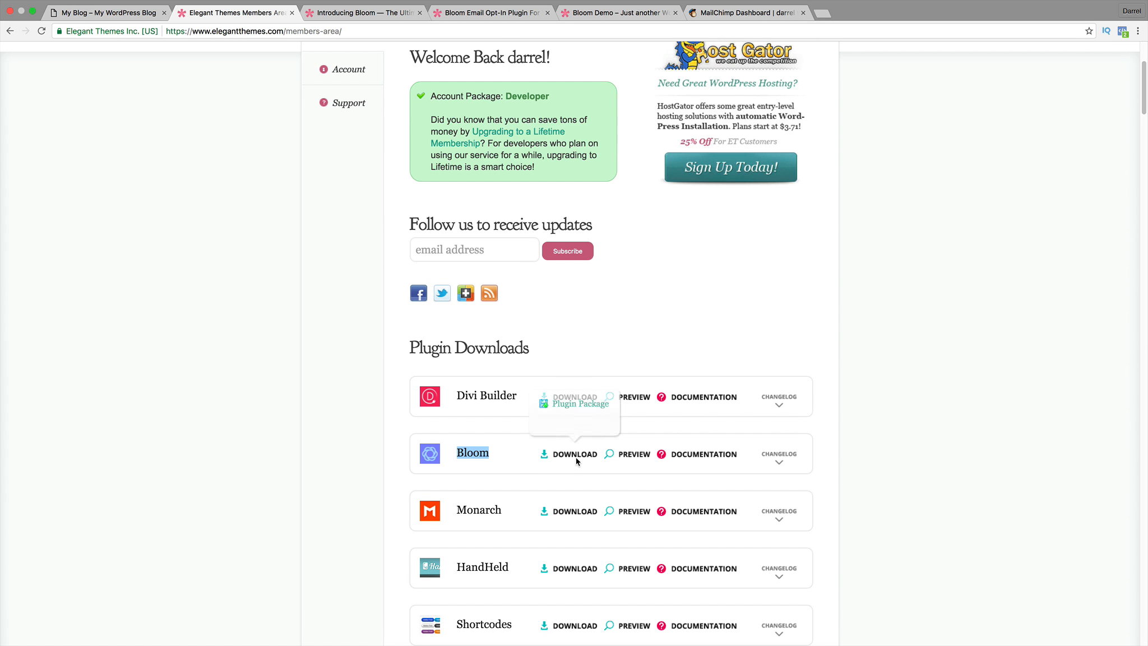
left_click(583, 405)
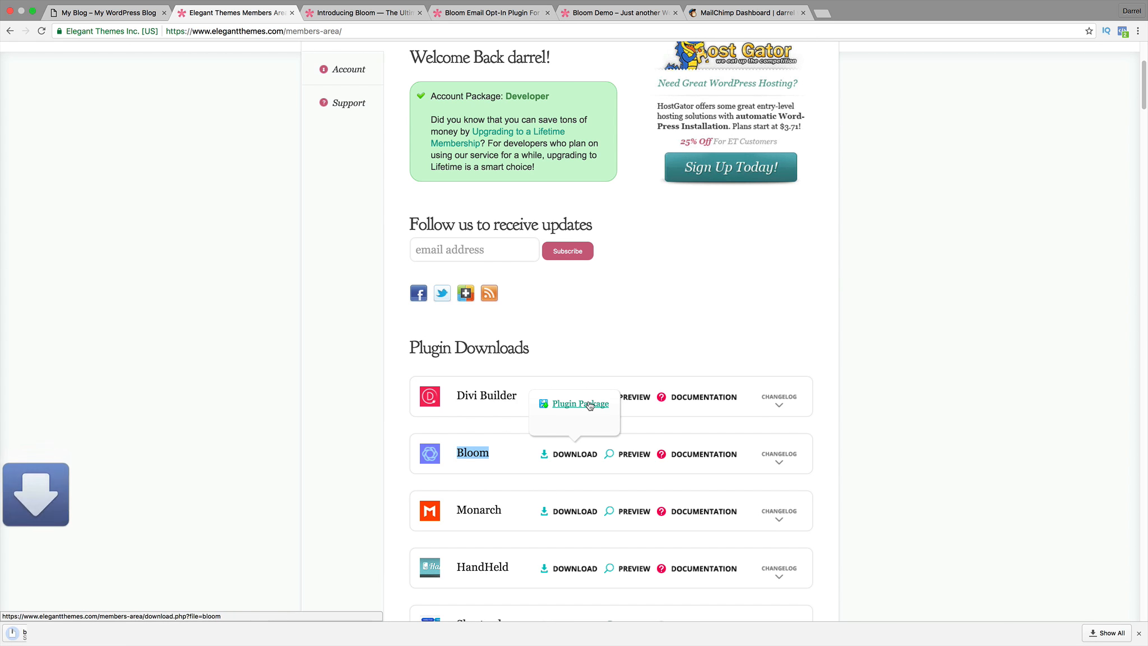
Go to the WordPress dashboard's Plugins > Add New page.
left_click(117, 11)
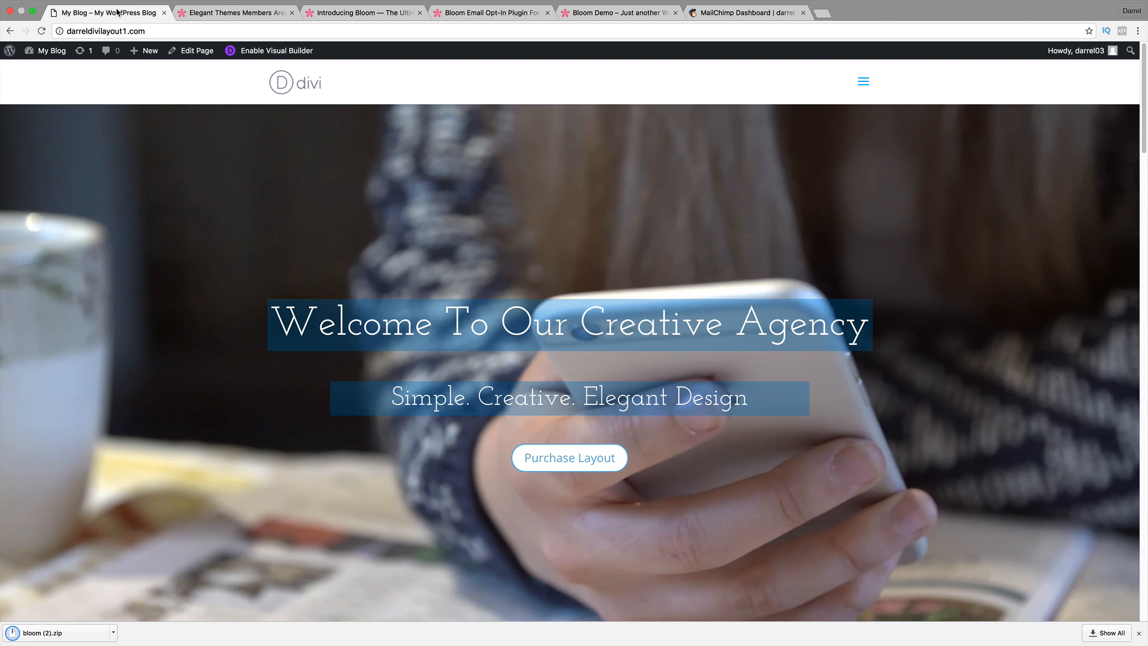
mouse_move(57, 50)
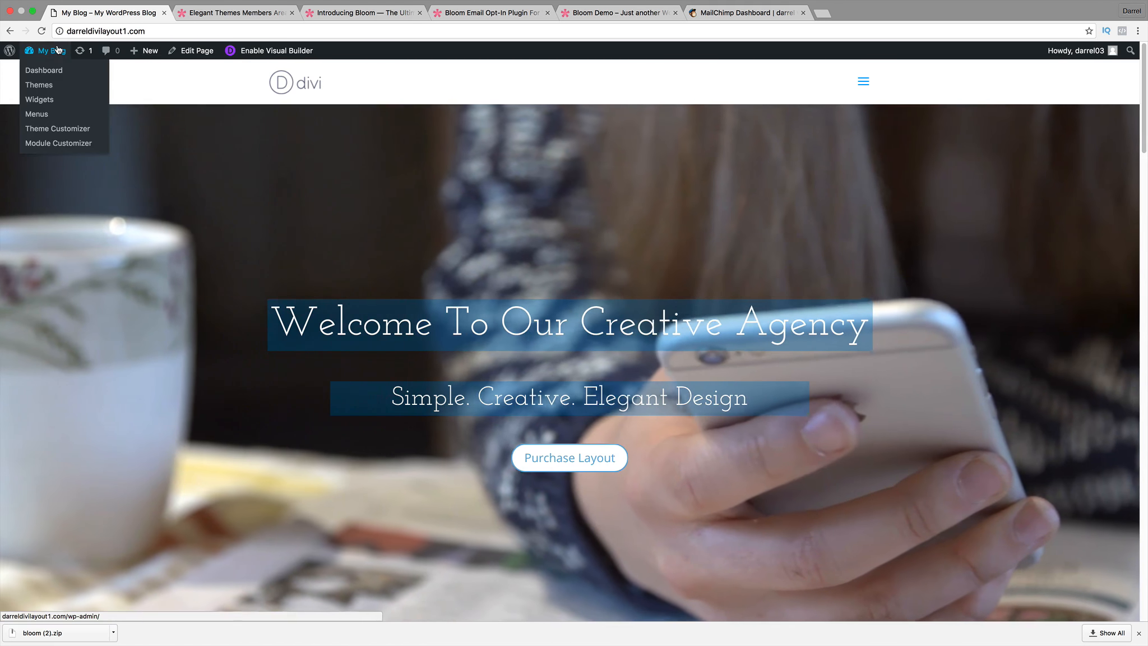
left_click(58, 73)
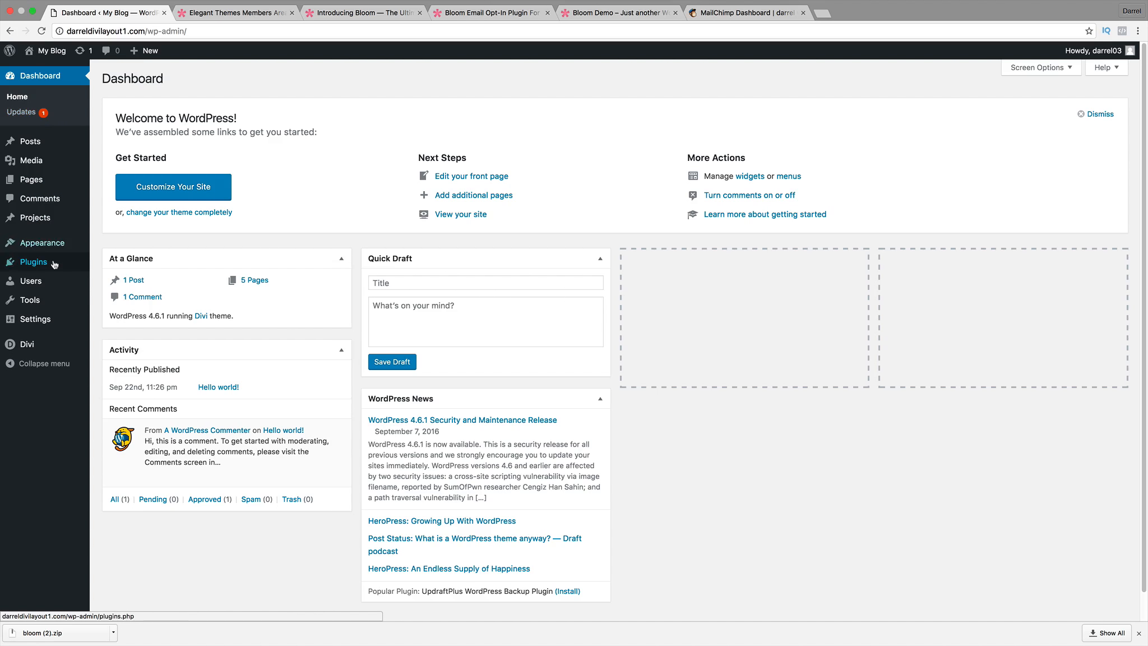
mouse_move(55, 264)
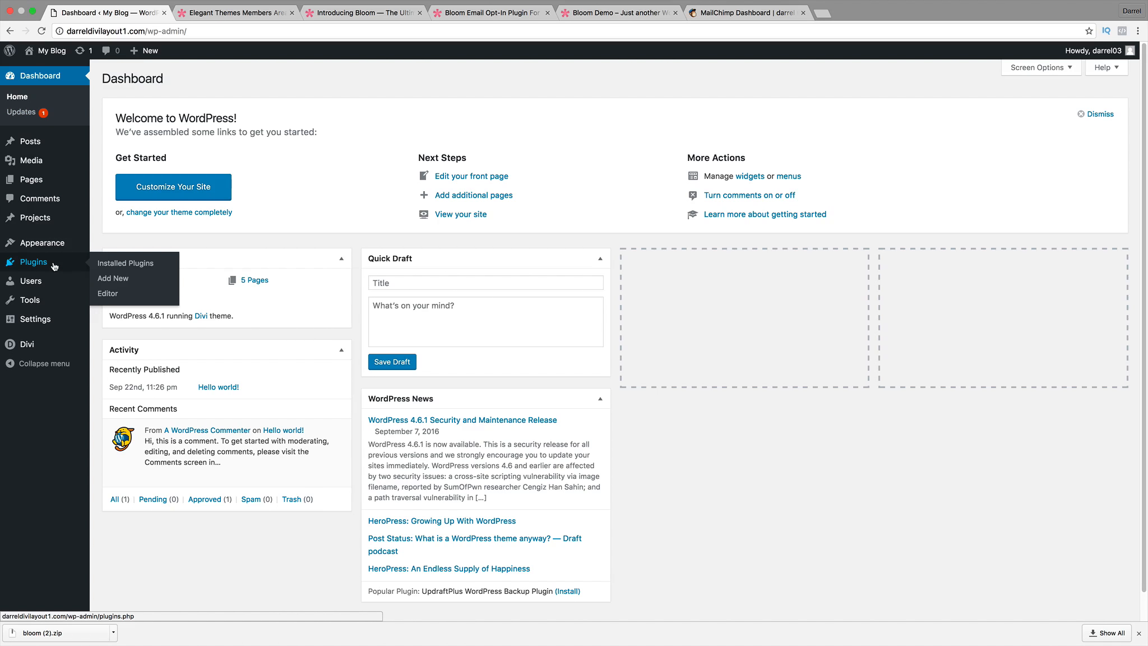
left_click(123, 279)
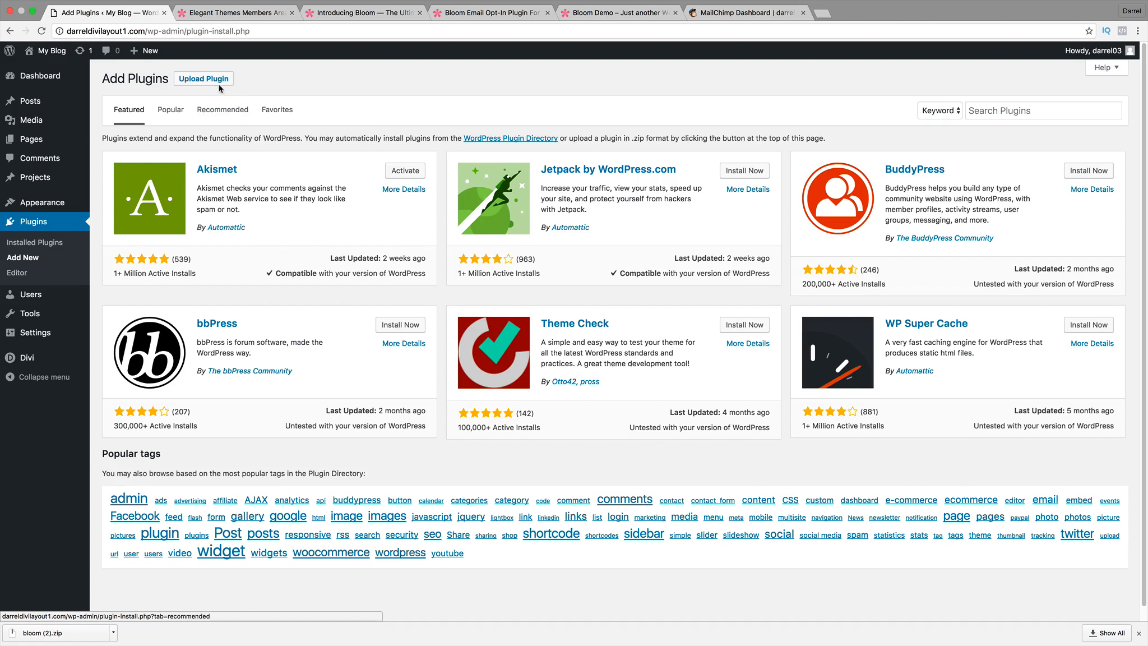
Upload bloom (1).zip and start its installation, then switch to the MailChimp dashboard.
left_click(218, 82)
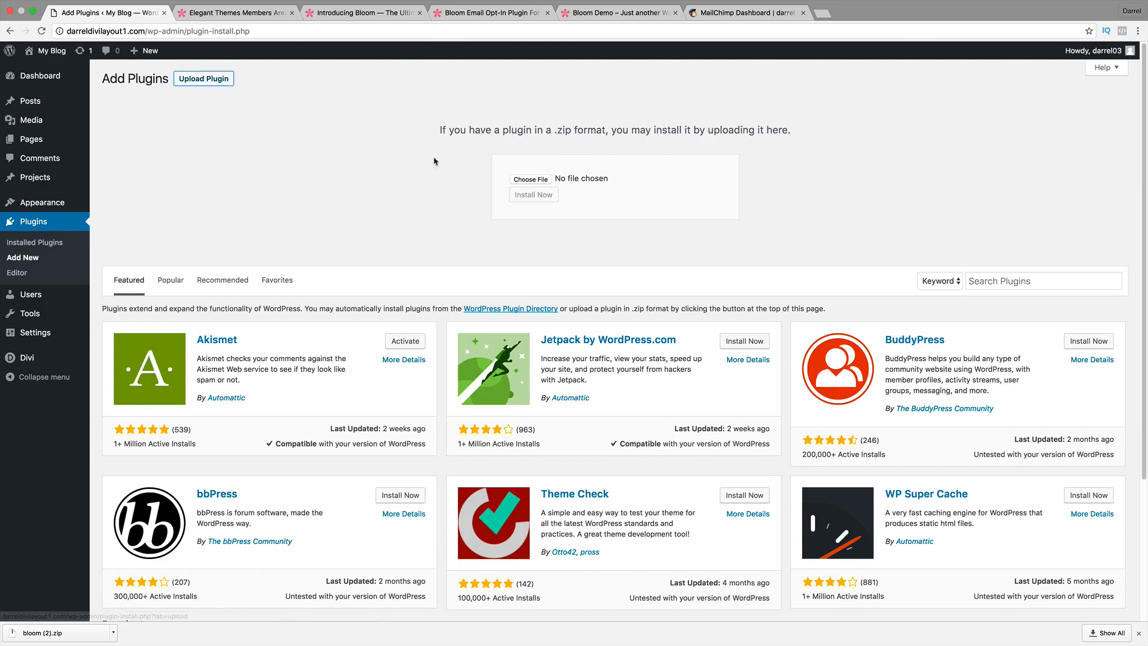
left_click(523, 179)
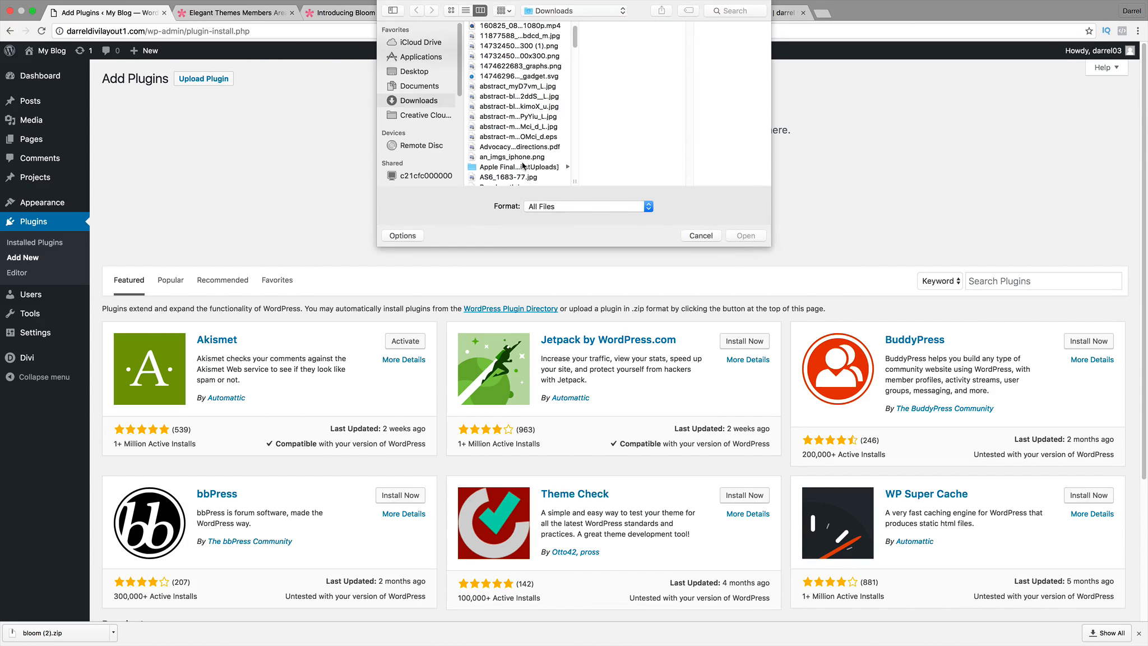
scroll(521, 163, "down", 3)
left_click(516, 148)
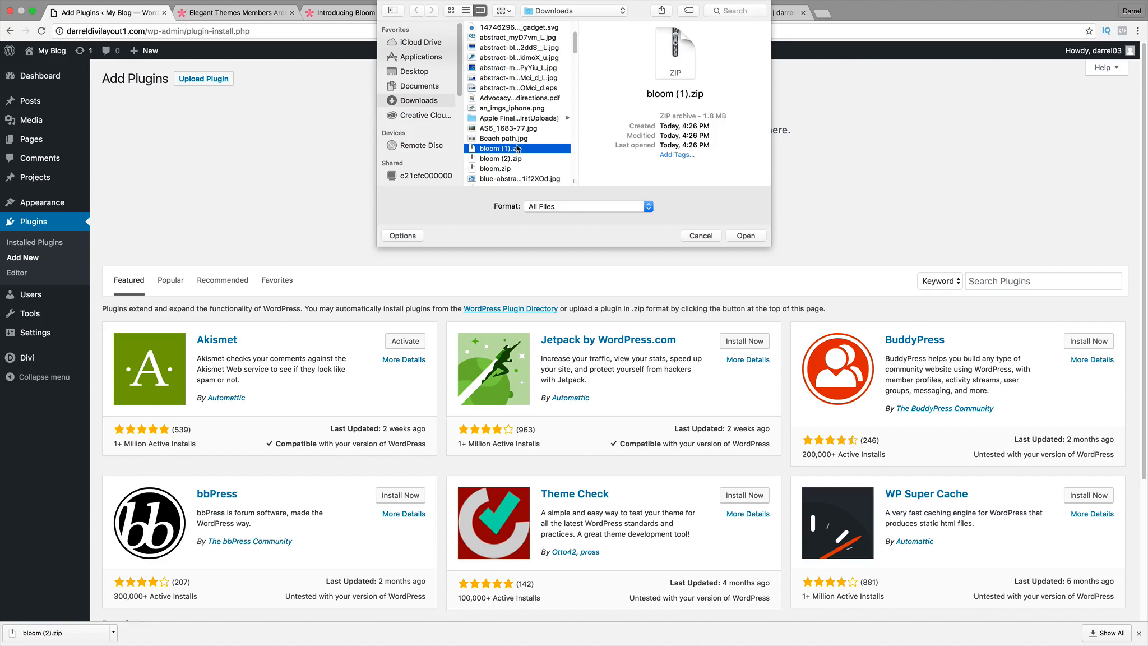
left_click(748, 236)
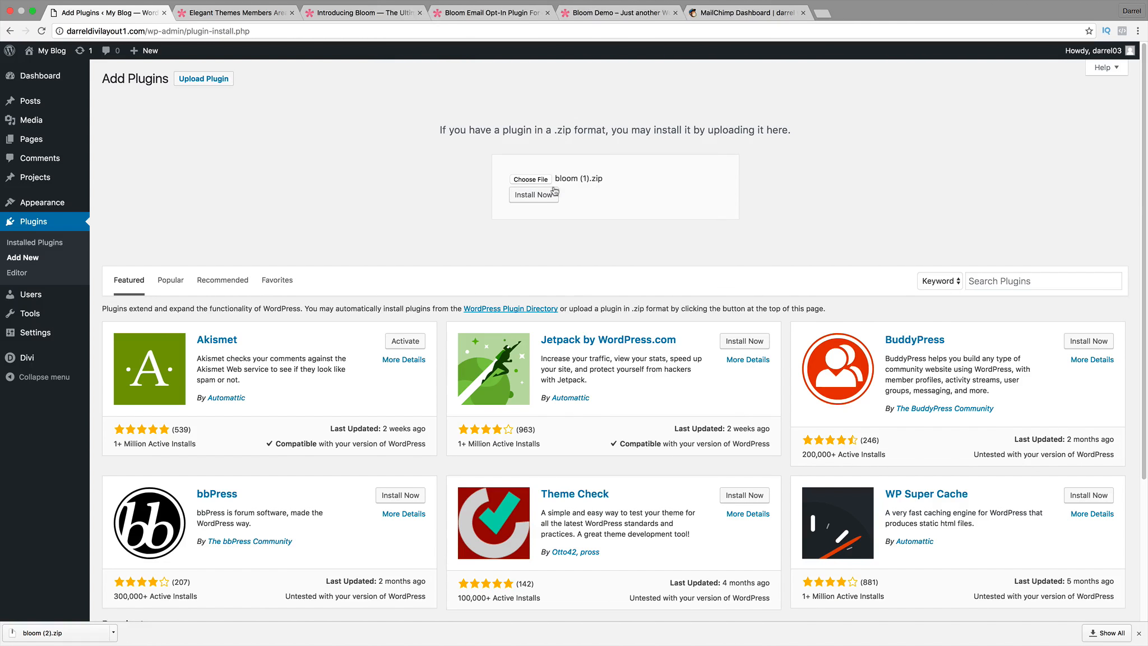
left_click(553, 191)
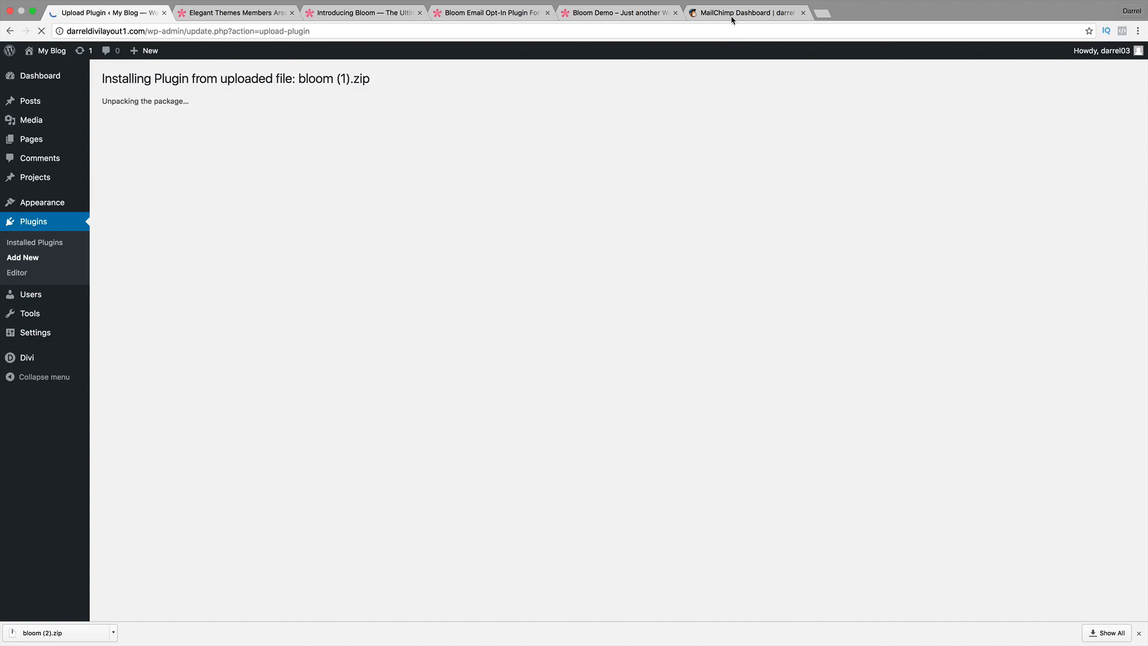
left_click(730, 17)
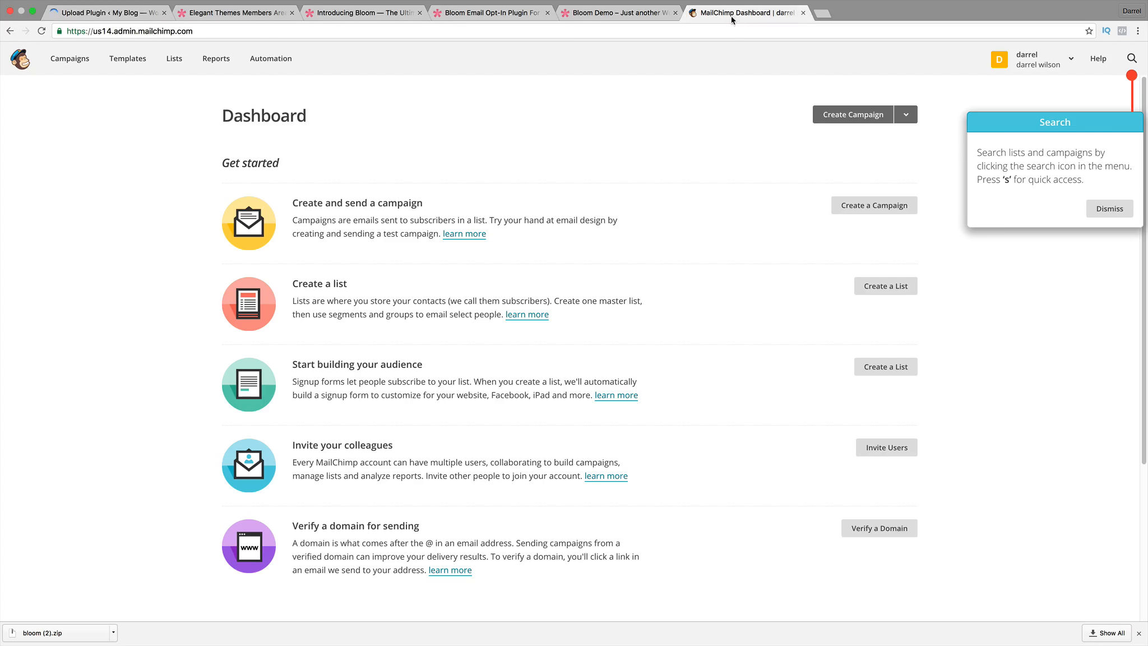
Load mailchimp.com in a new tab, open its Sign Up Free page, then return to WordPress.
left_click(1108, 209)
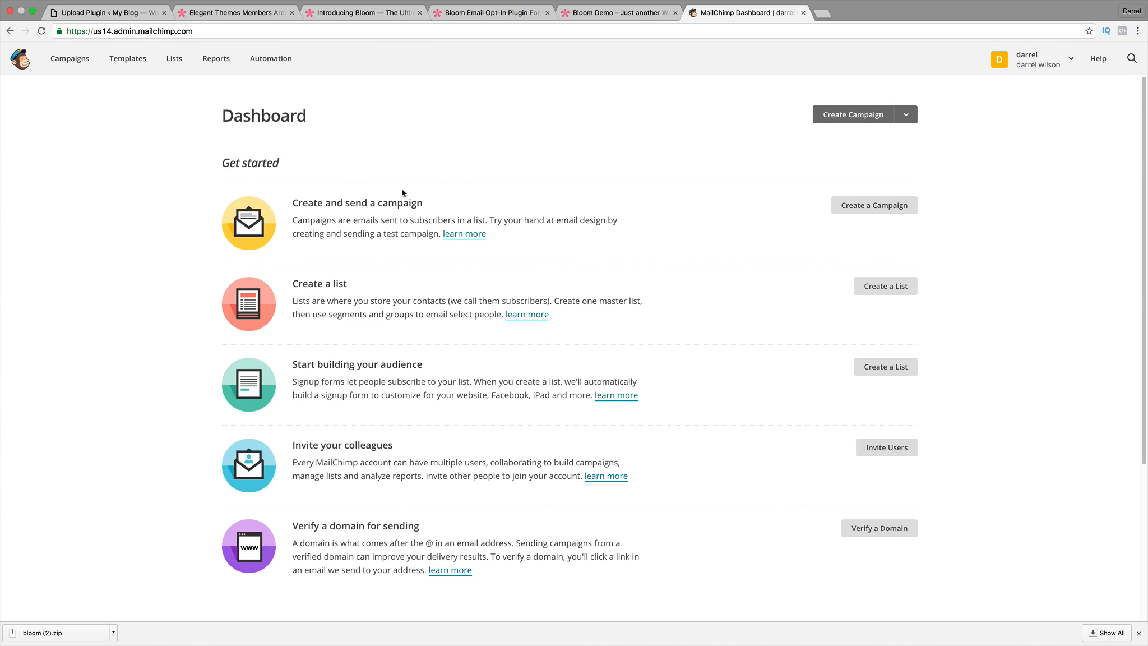
left_click_drag(196, 30, 137, 29)
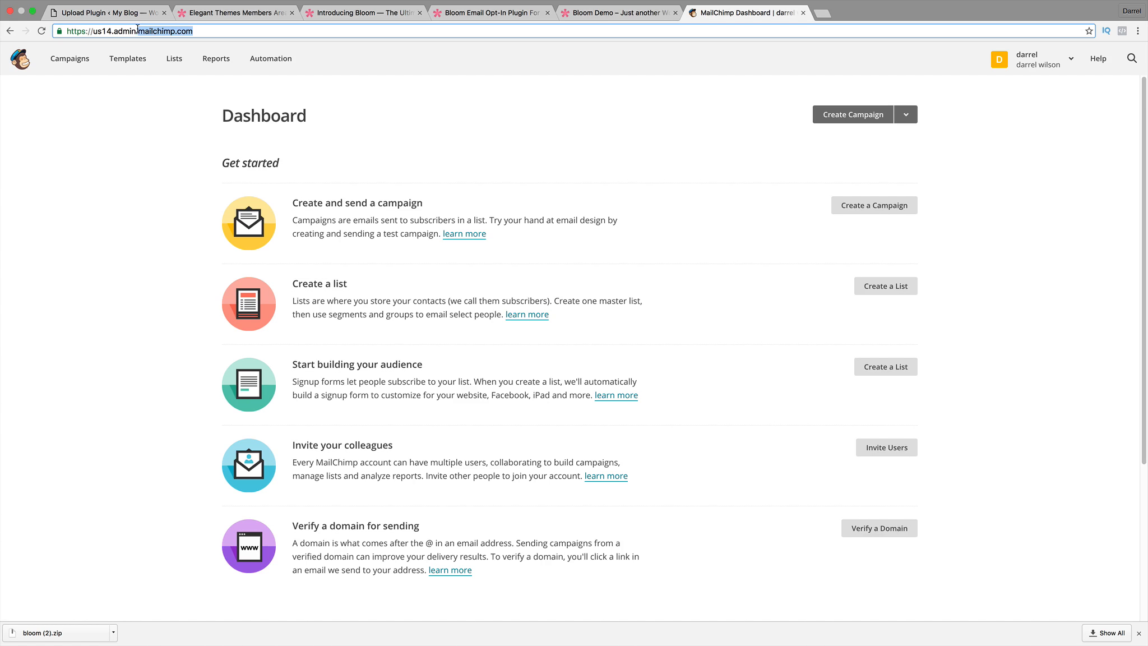
left_click(826, 10)
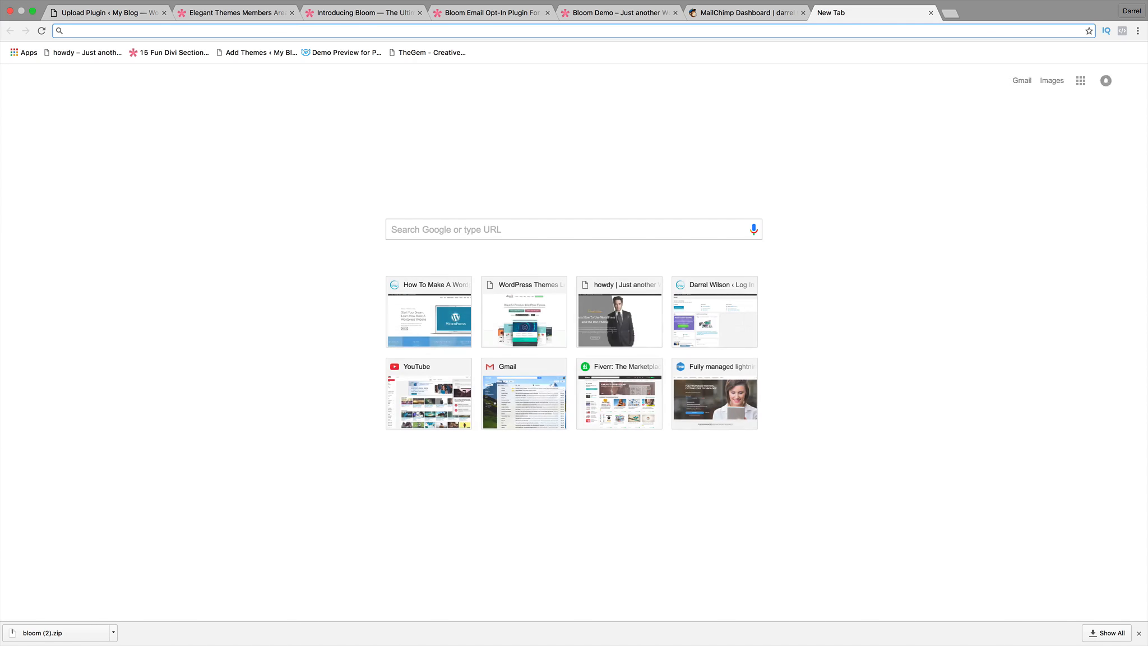
type("MAILCHIMP")
key("Return")
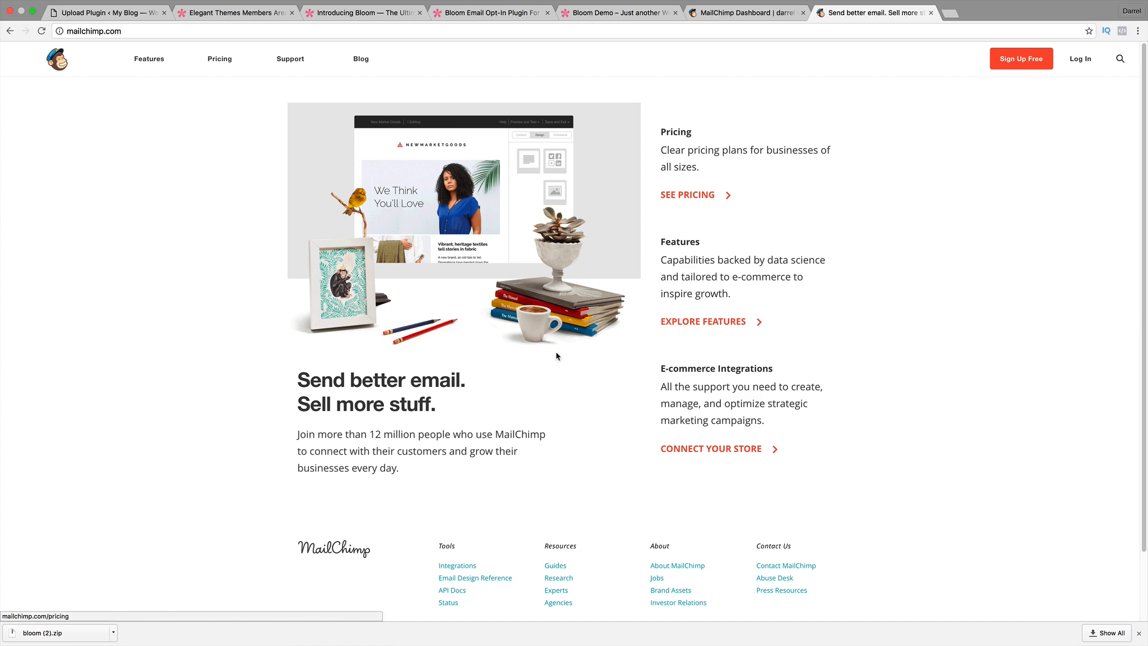
left_click(1023, 67)
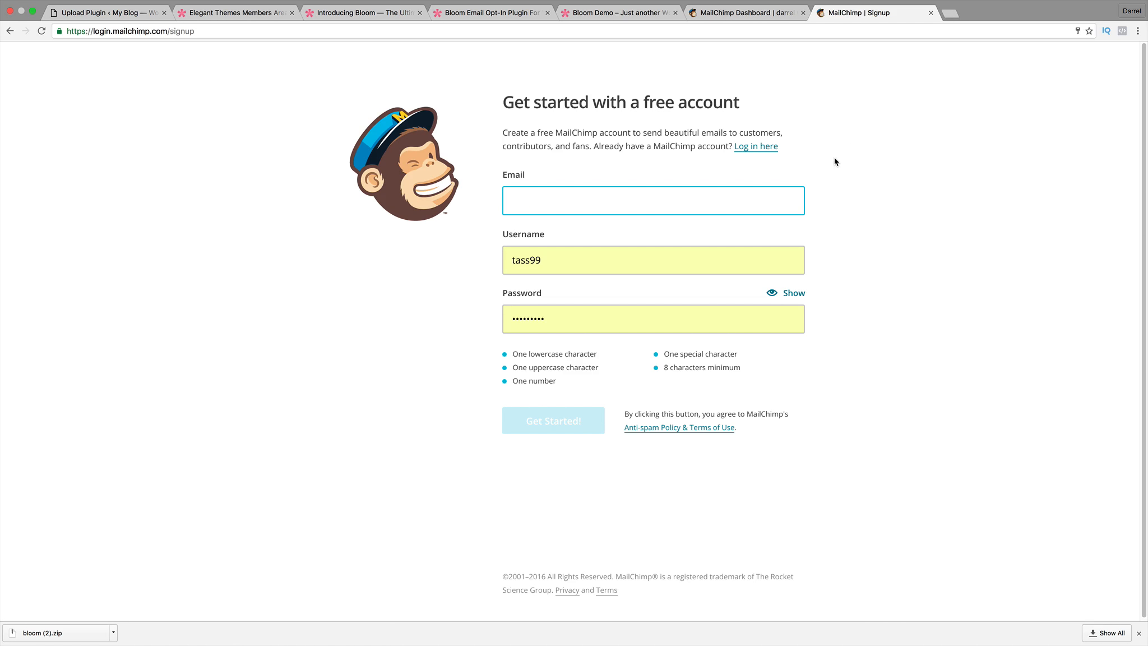
left_click(125, 13)
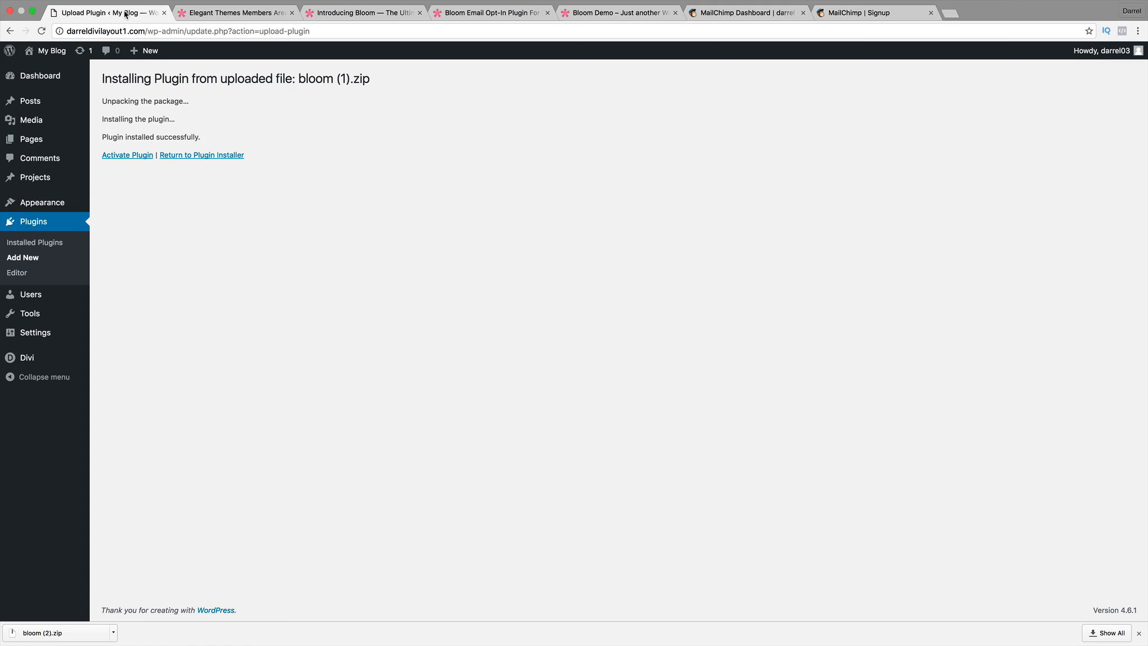
Activate the Bloom plugin and open its Optin Forms settings page.
left_click(138, 158)
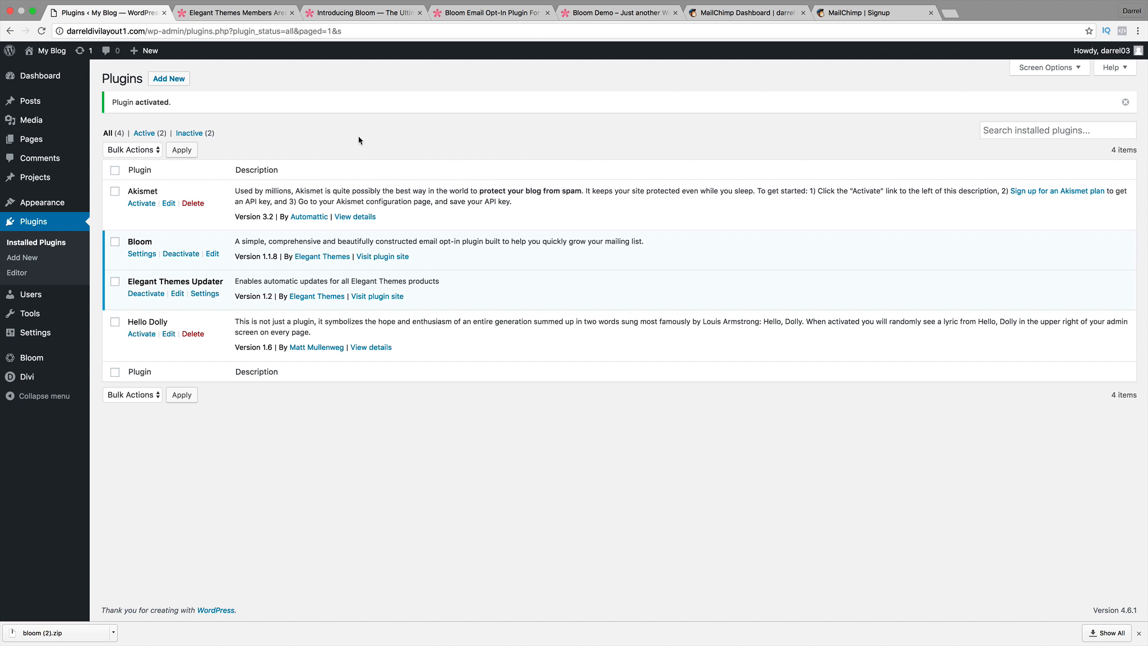
left_click(148, 256)
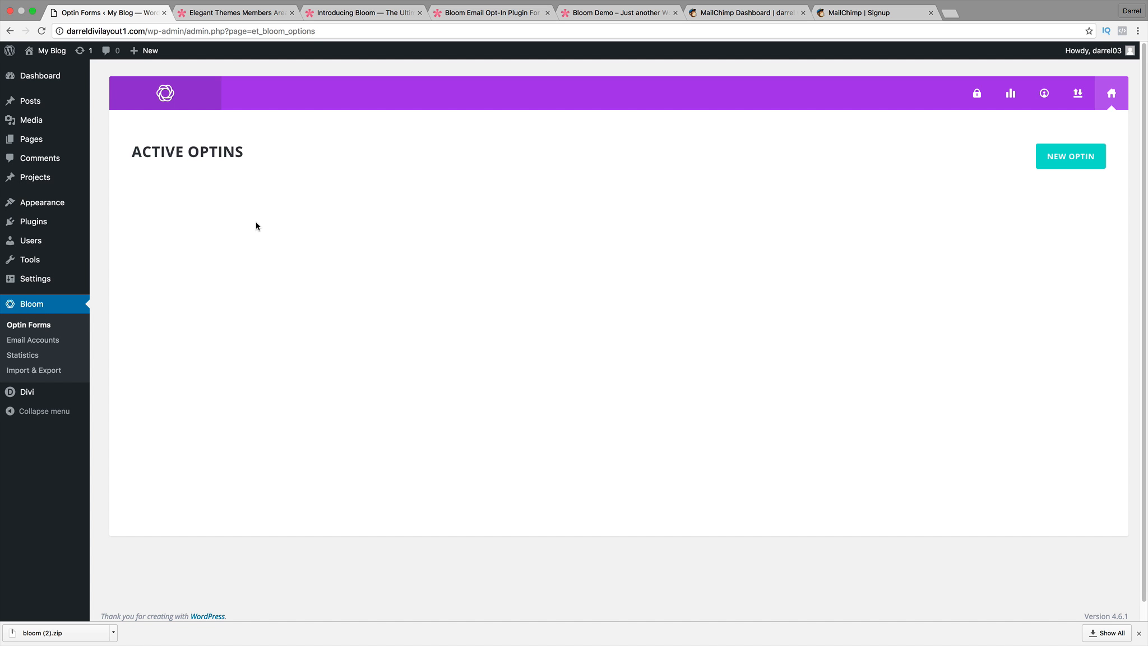
Start a new fly-in optin in Bloom, then switch to the MailChimp dashboard.
left_click(1054, 162)
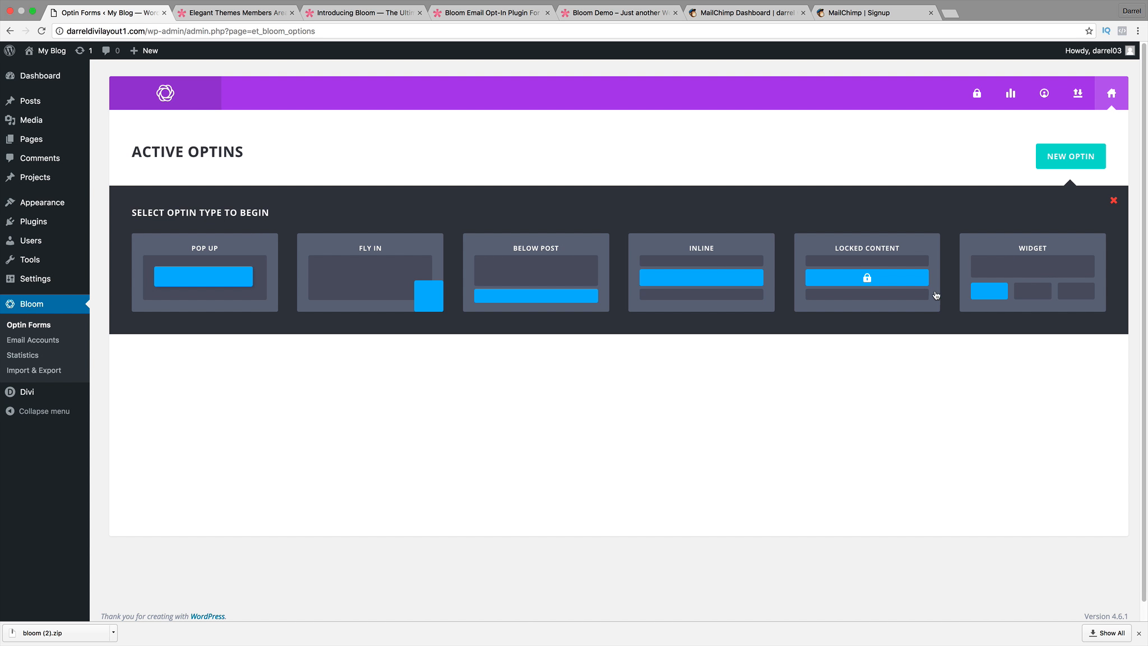
left_click(366, 279)
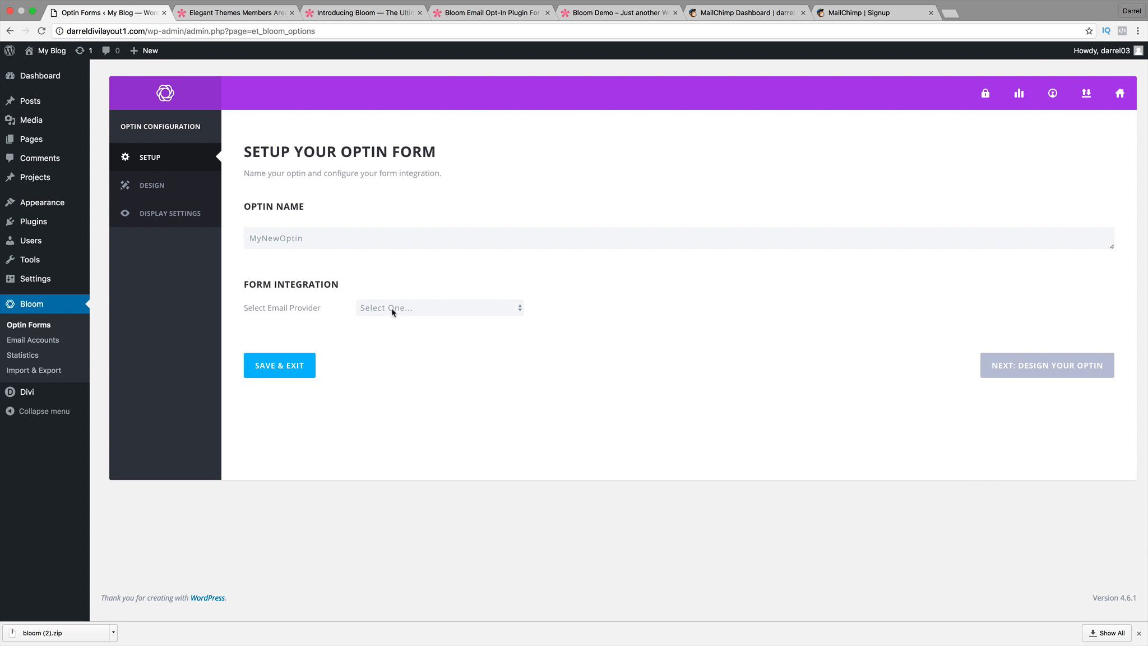
left_click(770, 12)
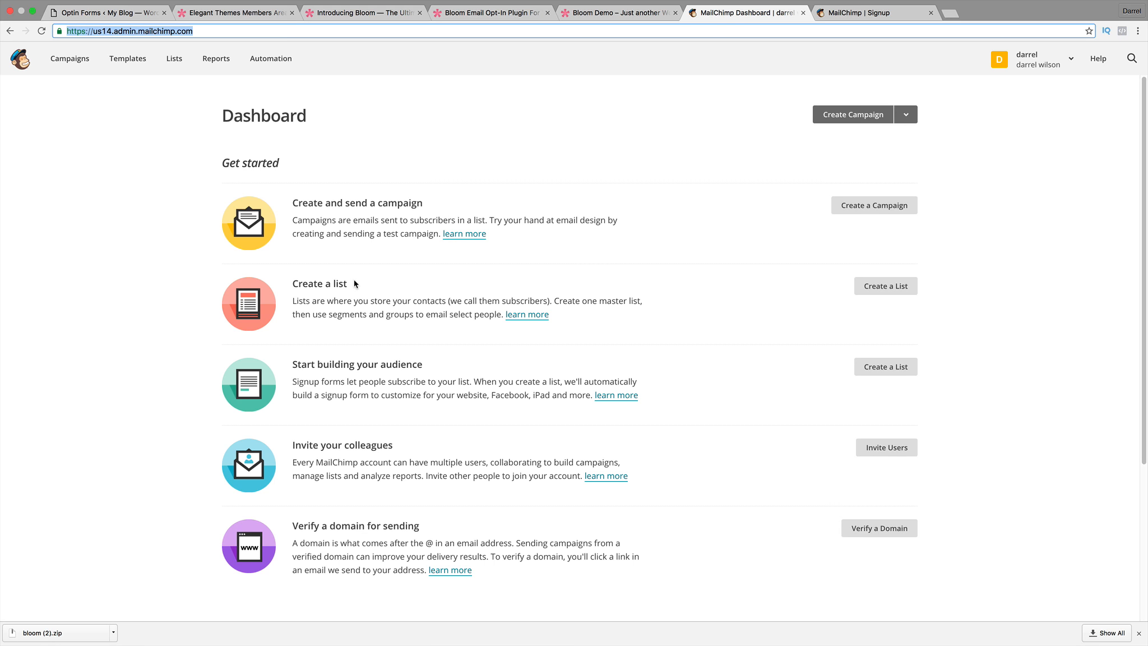
Start a new MailChimp list and name it DARRELS WEBSITE.
left_click_drag(348, 284, 299, 284)
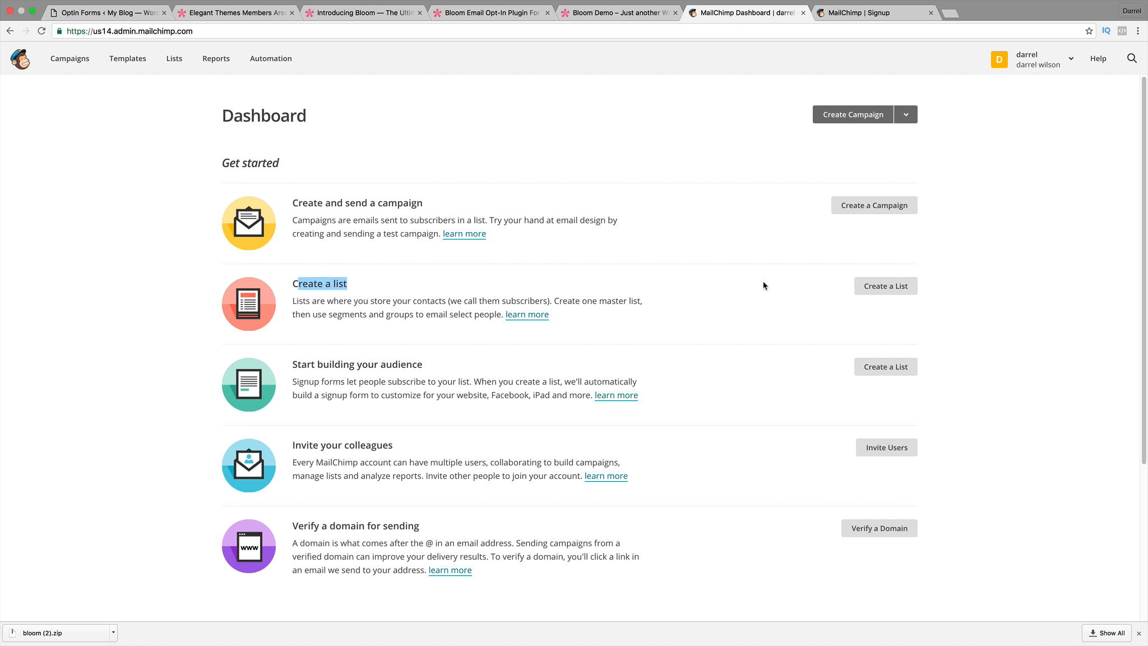
left_click(893, 287)
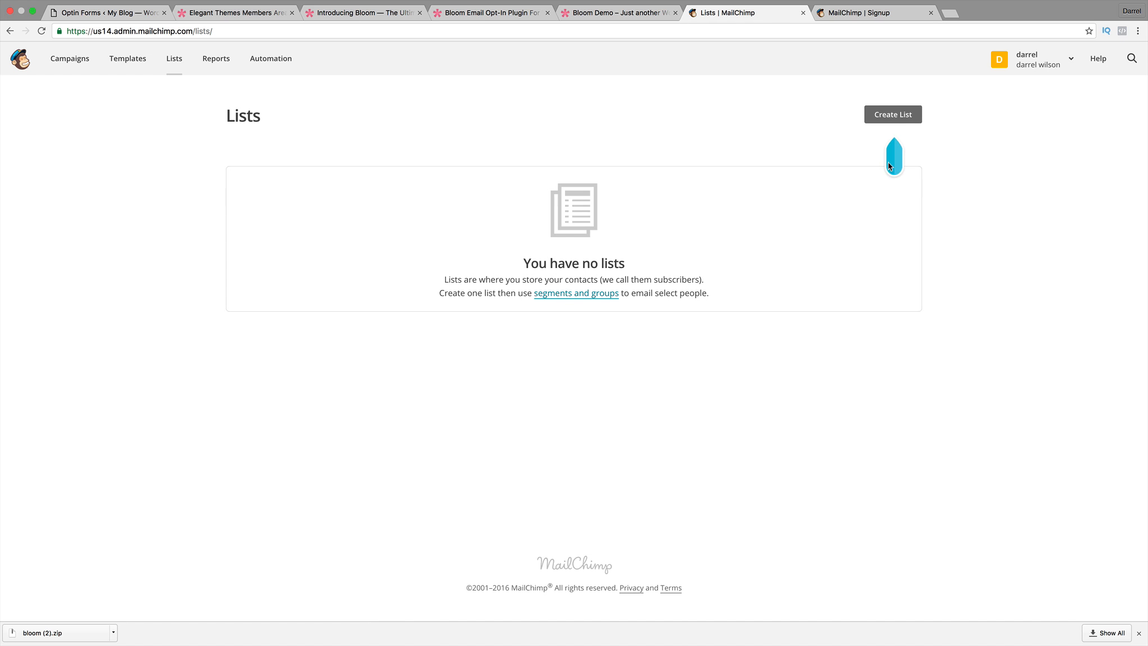
left_click(893, 115)
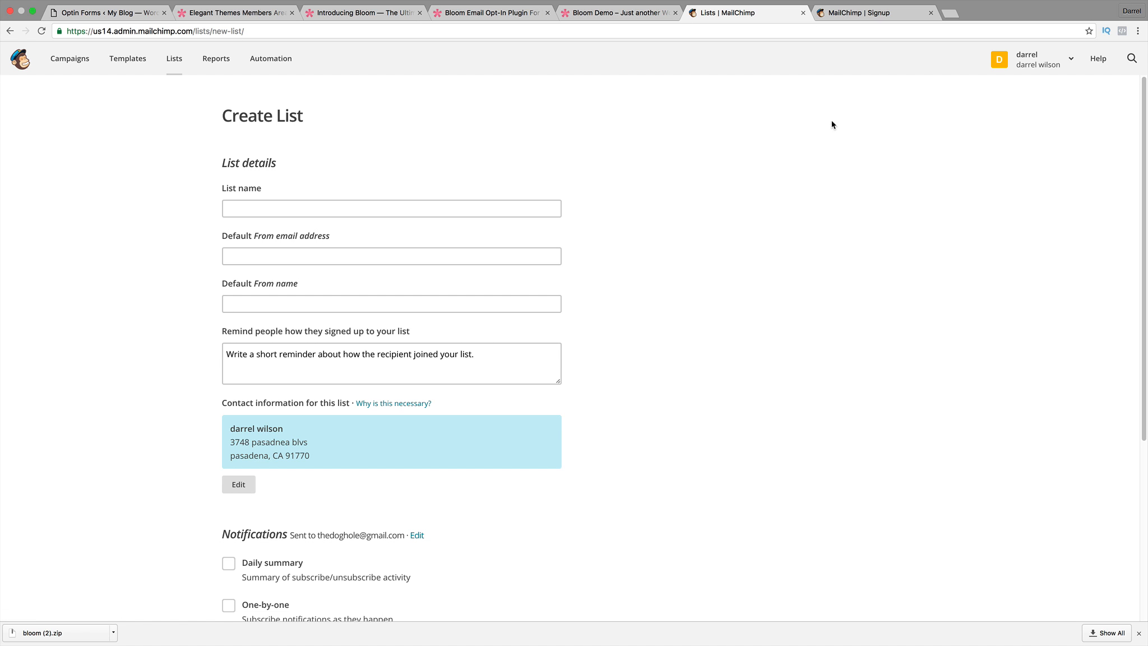
left_click(323, 205)
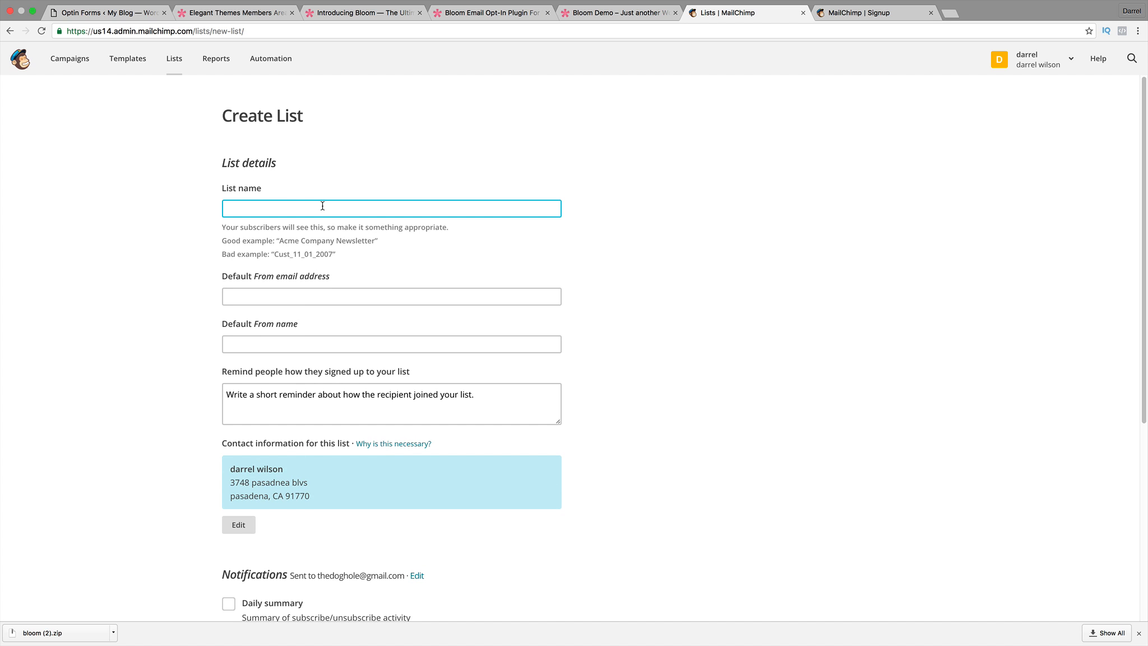
type("DARRE")
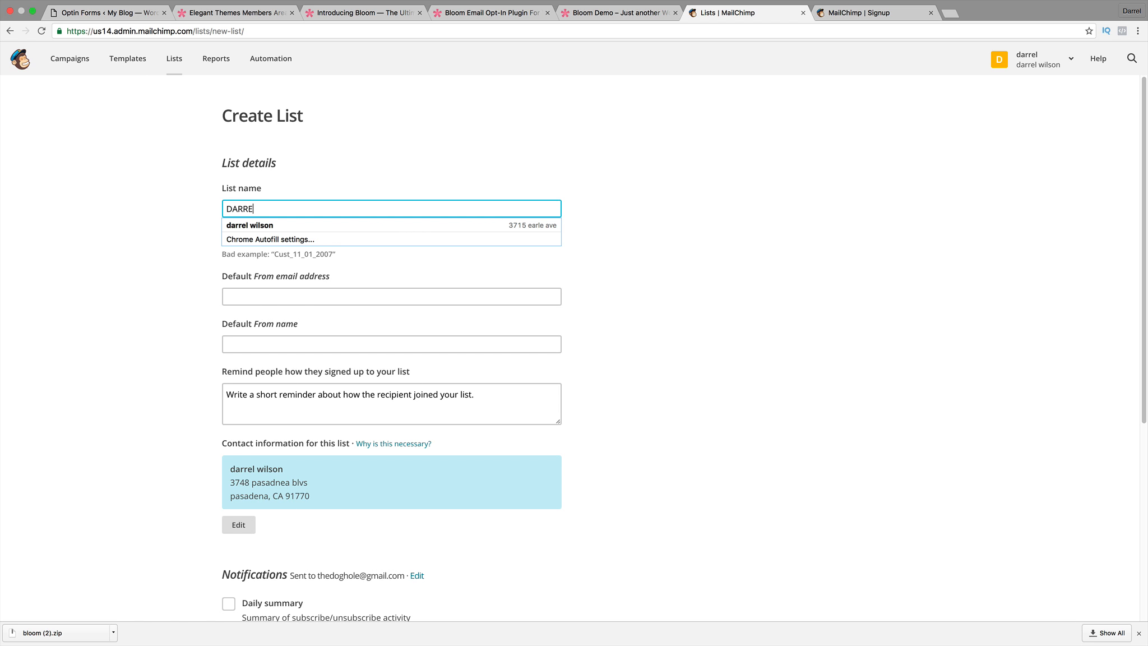
type("LS WEBS")
key("BackSpace")
type("BSI")
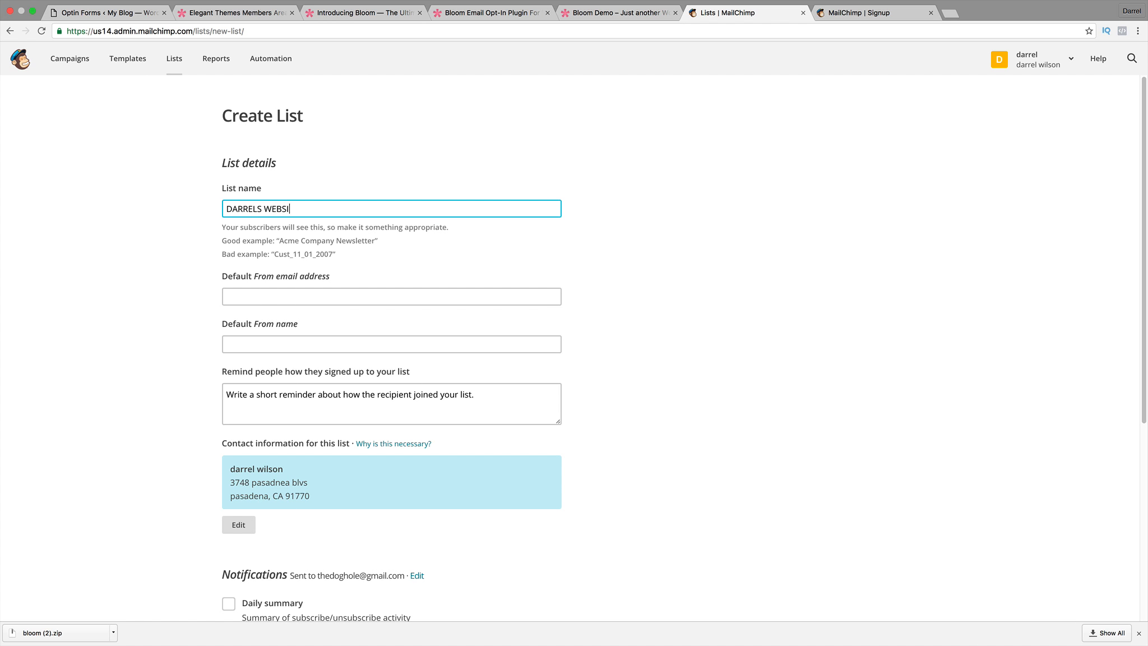
type("TRTE")
key("Tab")
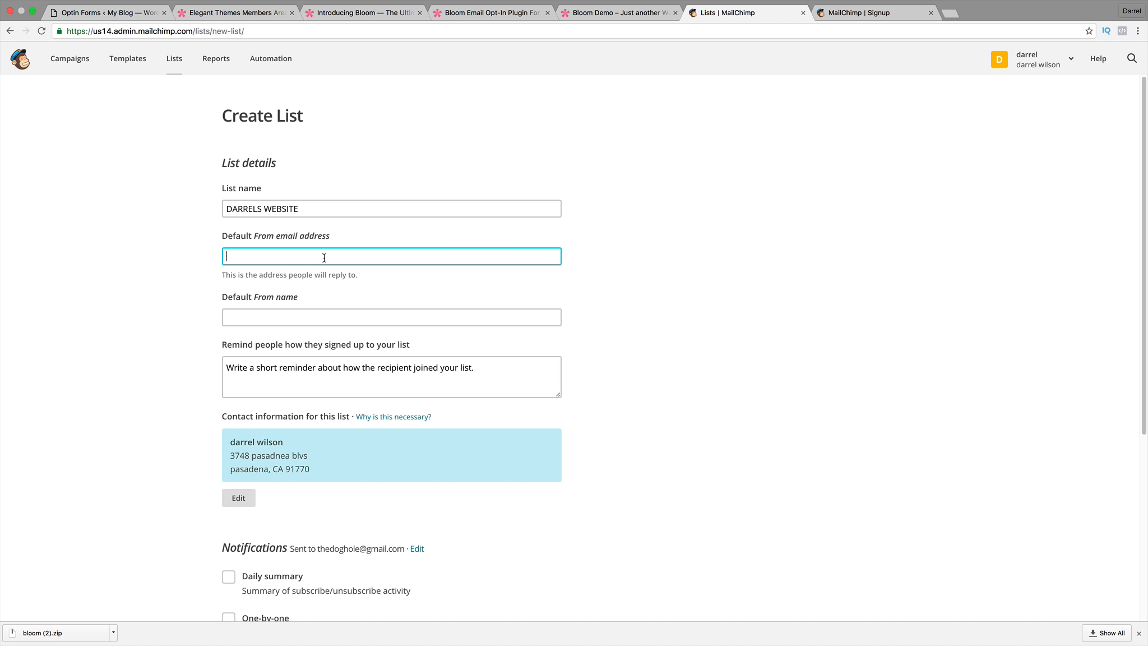
Enter a Gmail from-address, correcting its ending, then cancel out of the deliverability warning.
key("Tab")
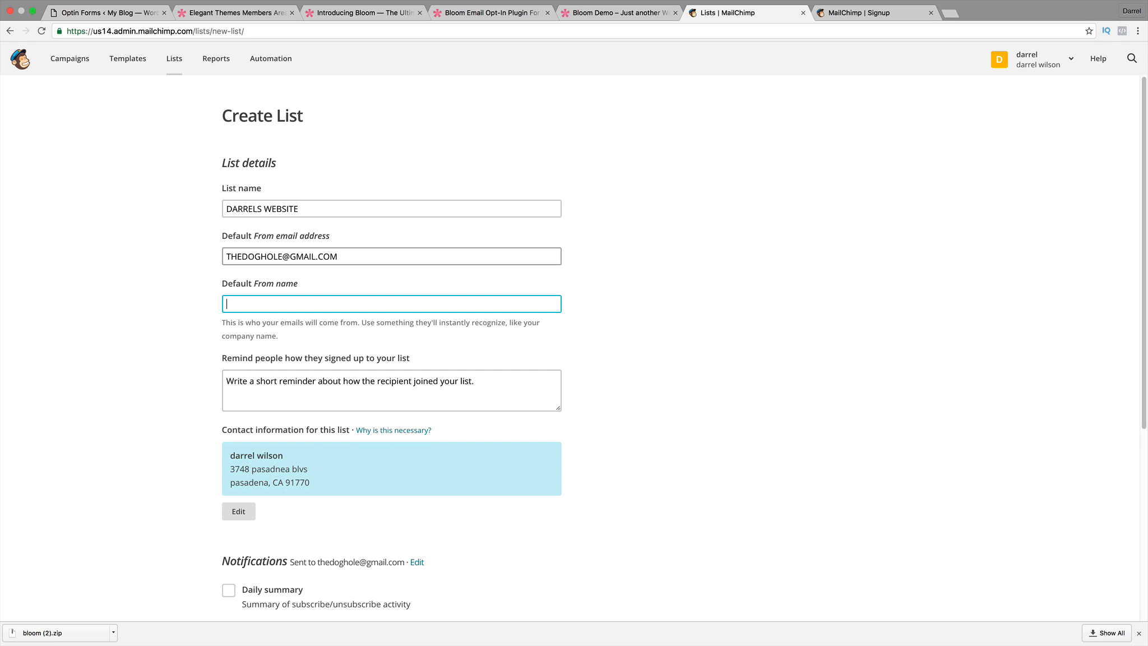
left_click(362, 256)
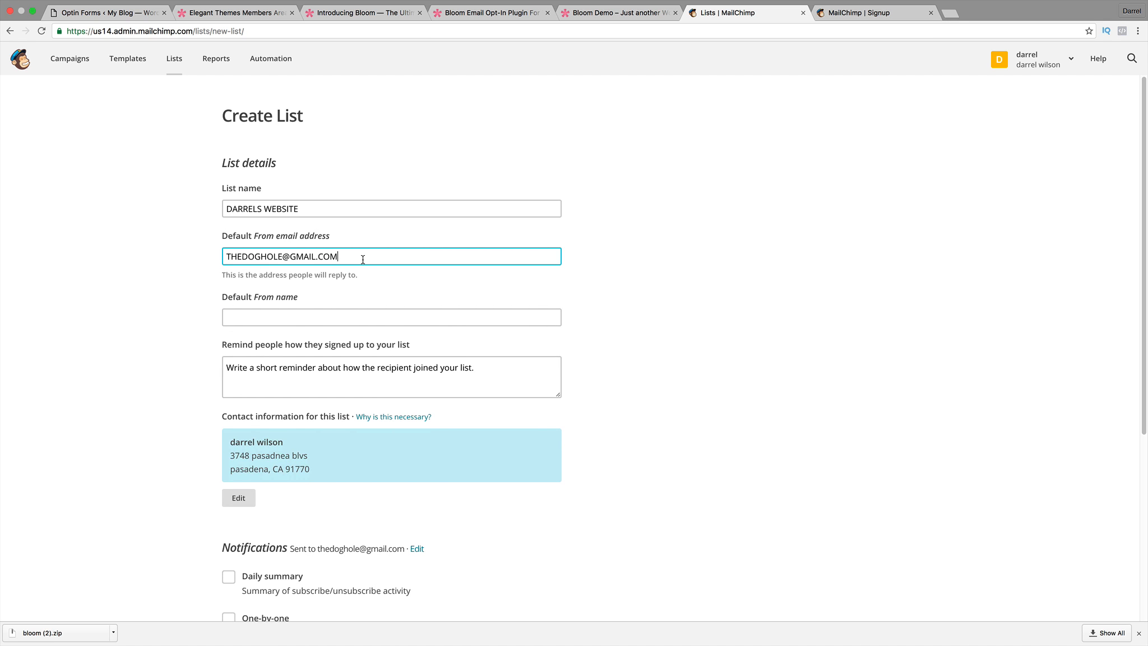
key("BackSpace")
key("BackSpace")
key("BackSpace")
key("BackSpace")
key("BackSpace")
key("BackSpace")
key("BackSpace")
type("@gmail. om")
key("Tab")
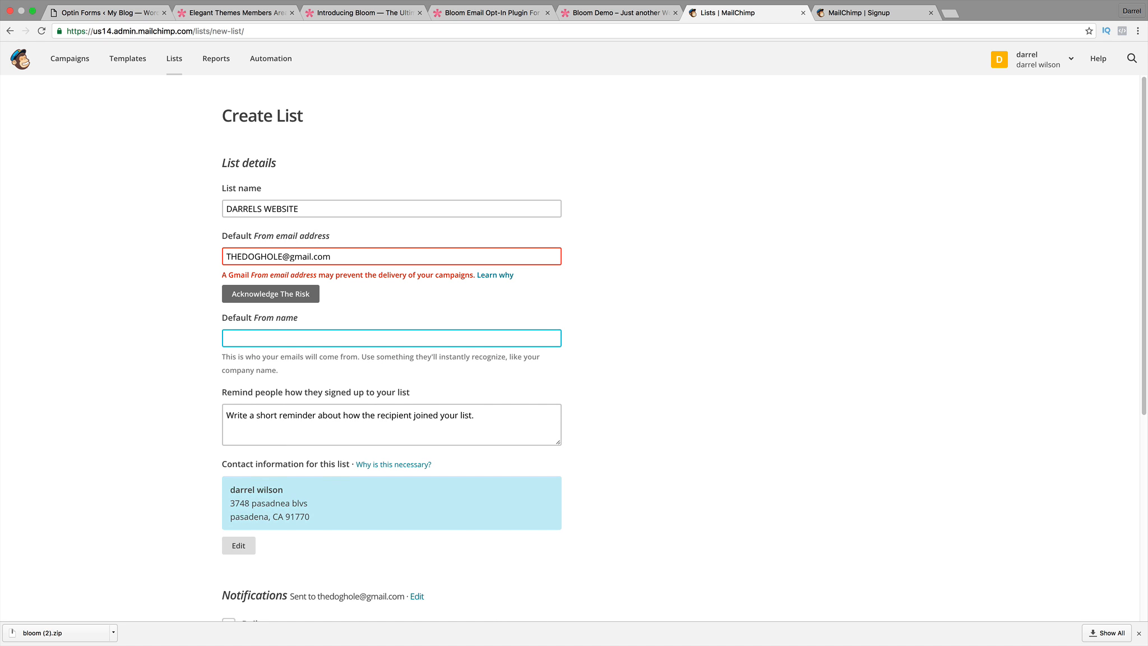
left_click_drag(335, 254, 314, 253)
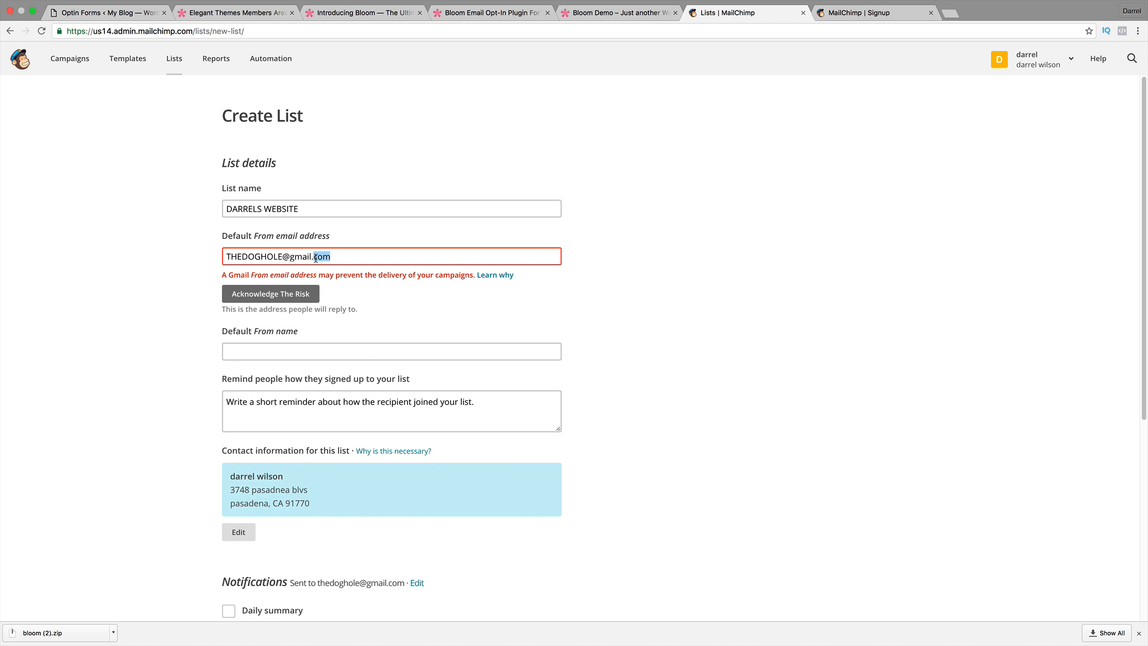
left_click(295, 295)
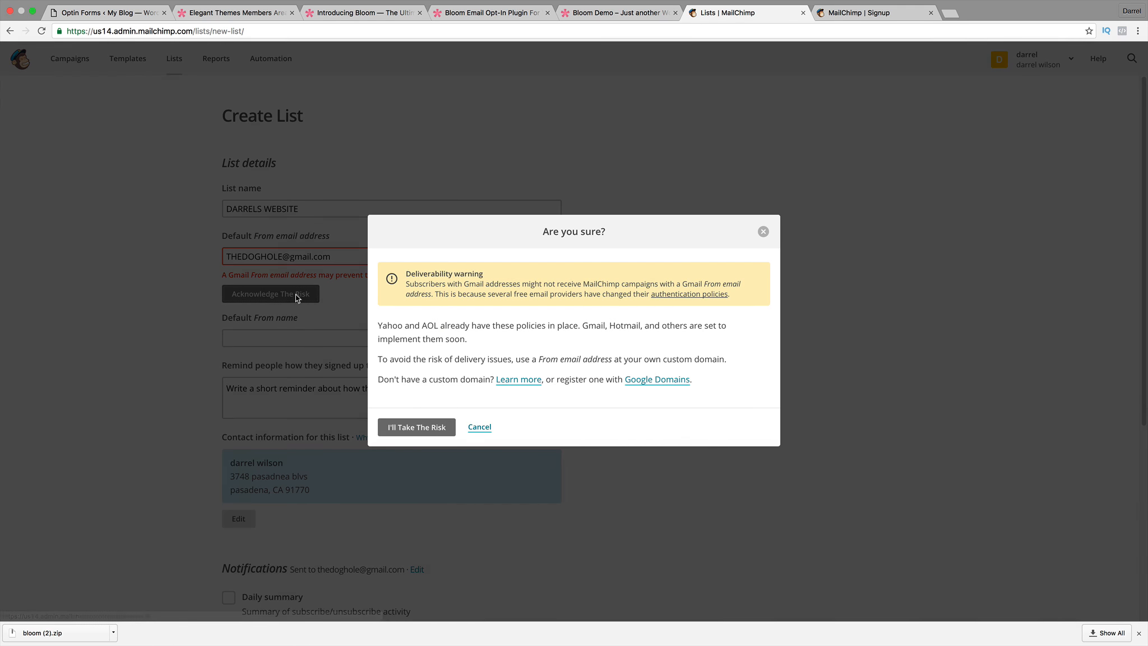
left_click(480, 427)
Open mail.com's new account registration page in a new tab, then return to MailChimp's Create List form.
left_click(953, 13)
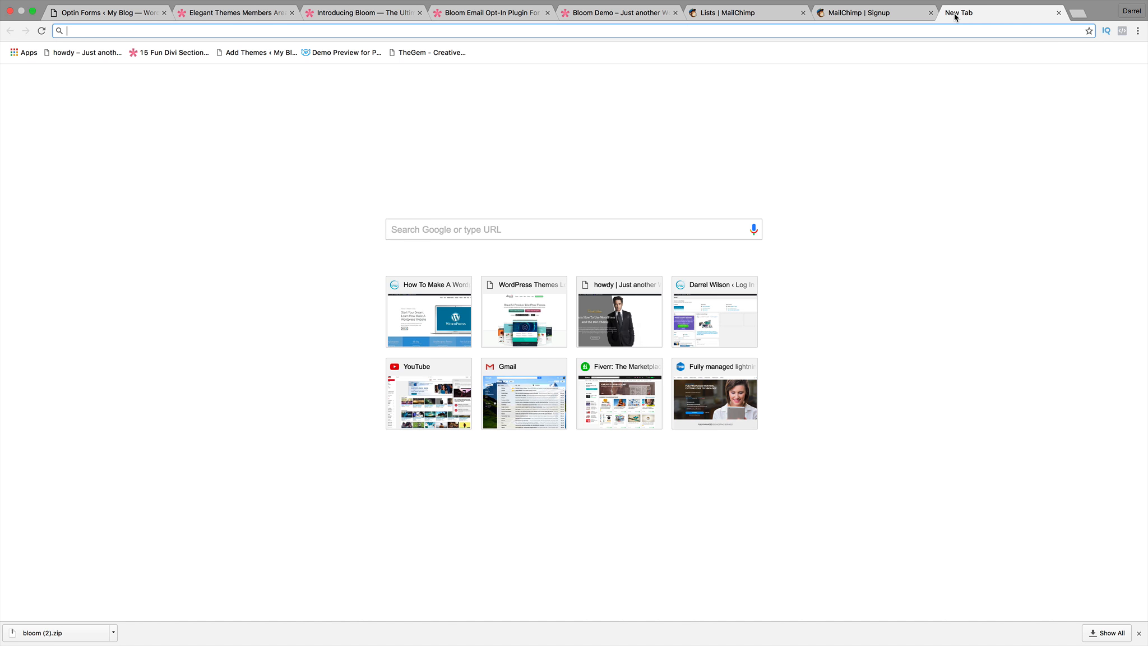
type("mail")
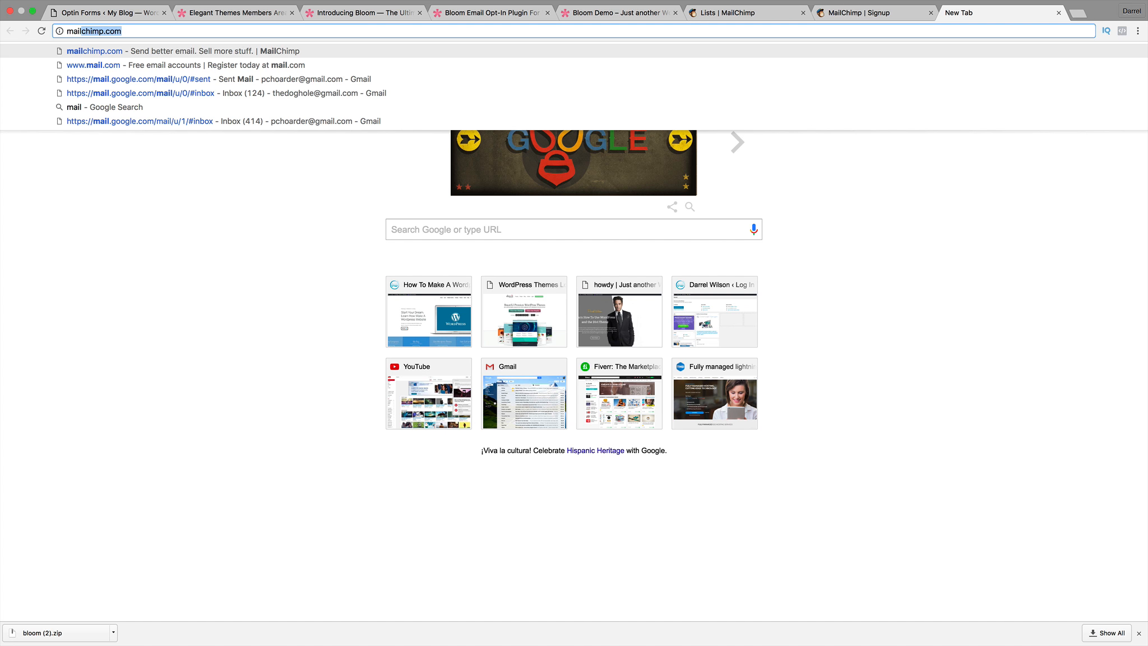
type(".com")
key("Return")
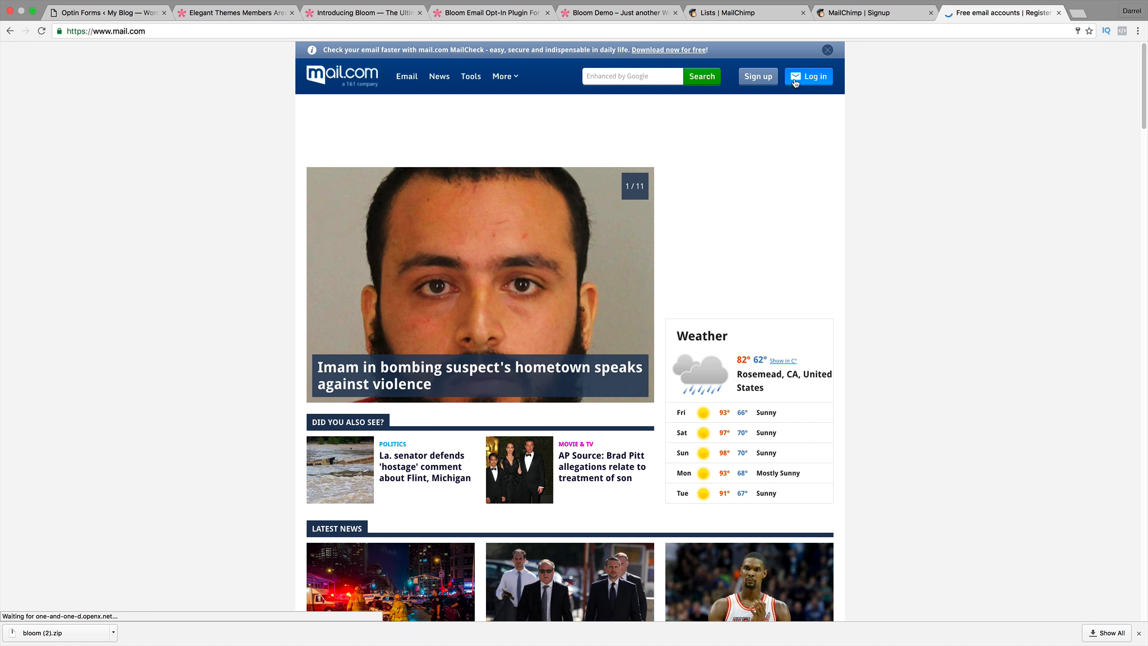
left_click(757, 77)
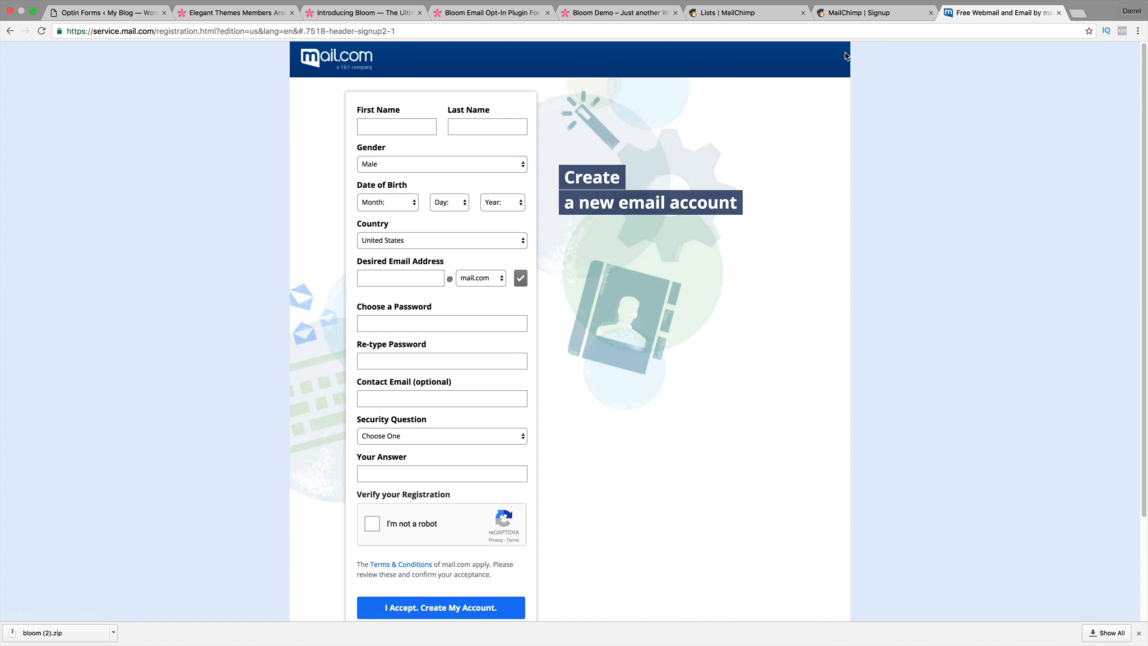
left_click(873, 15)
left_click(742, 17)
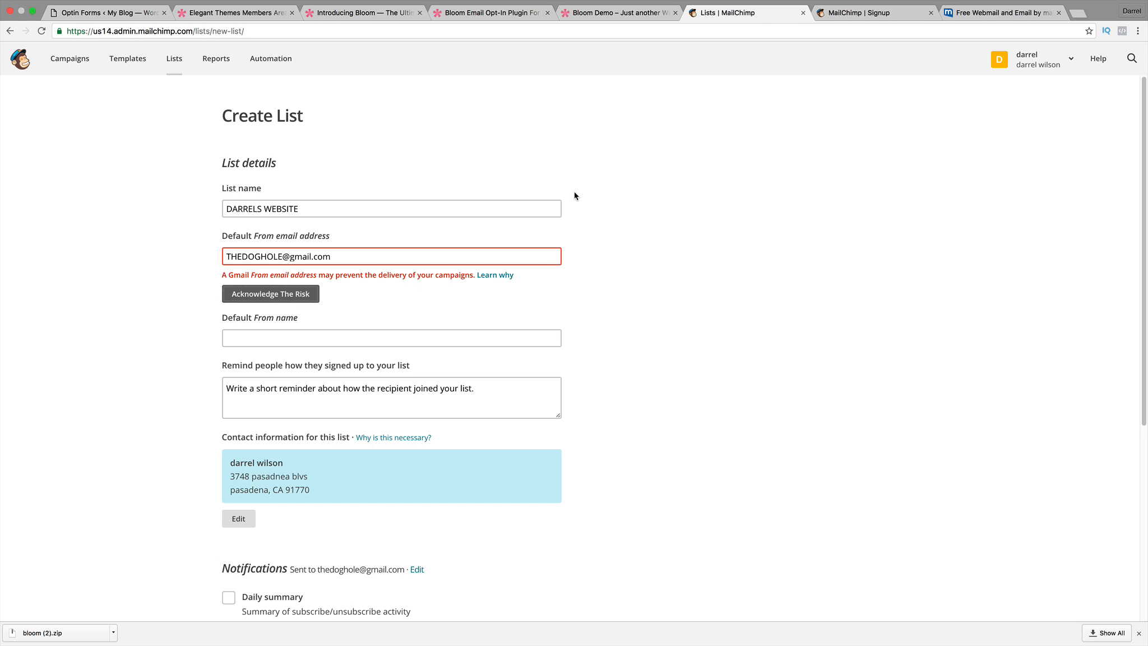
Accept the Gmail deliverability risk and enter the owner's first name as default from name.
left_click(284, 296)
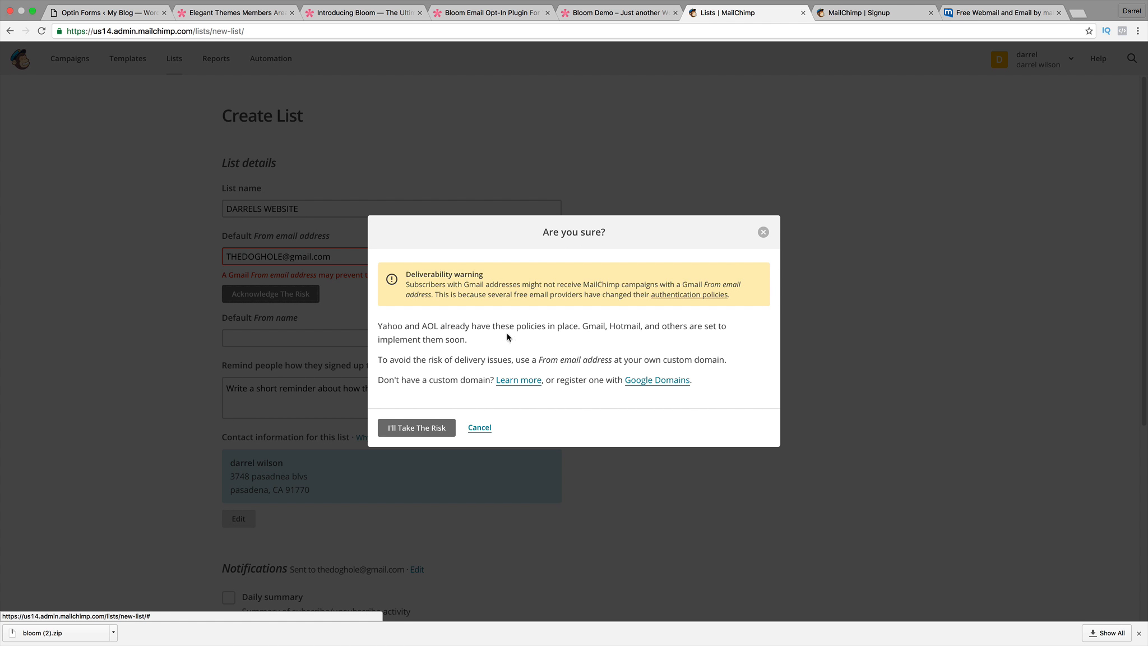
left_click(428, 425)
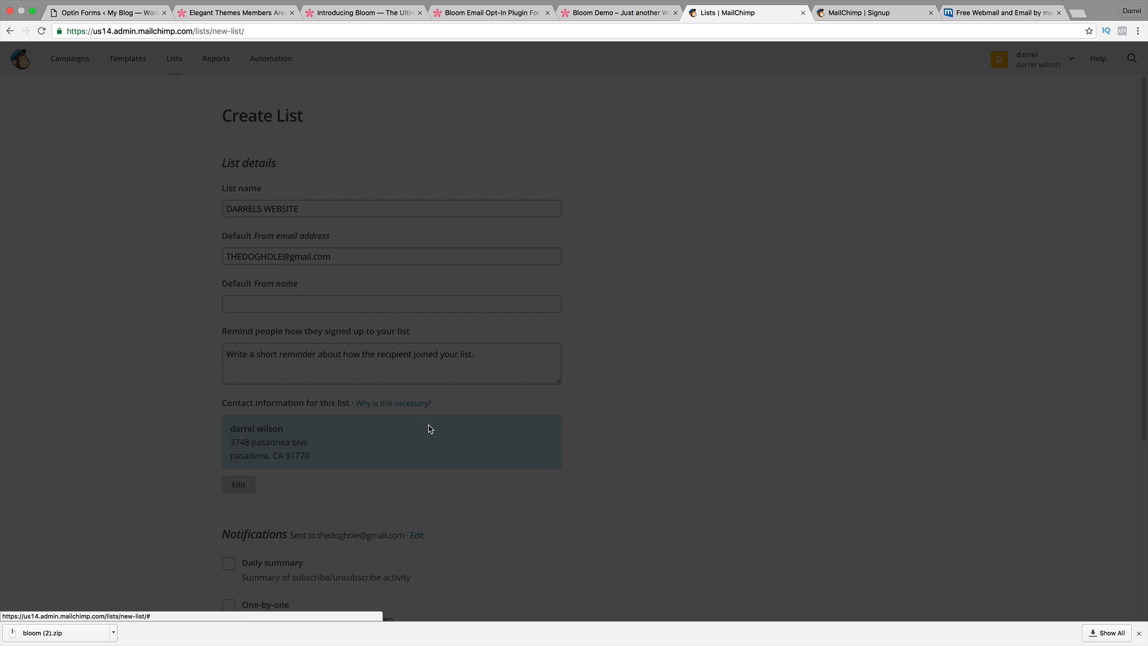
left_click(387, 303)
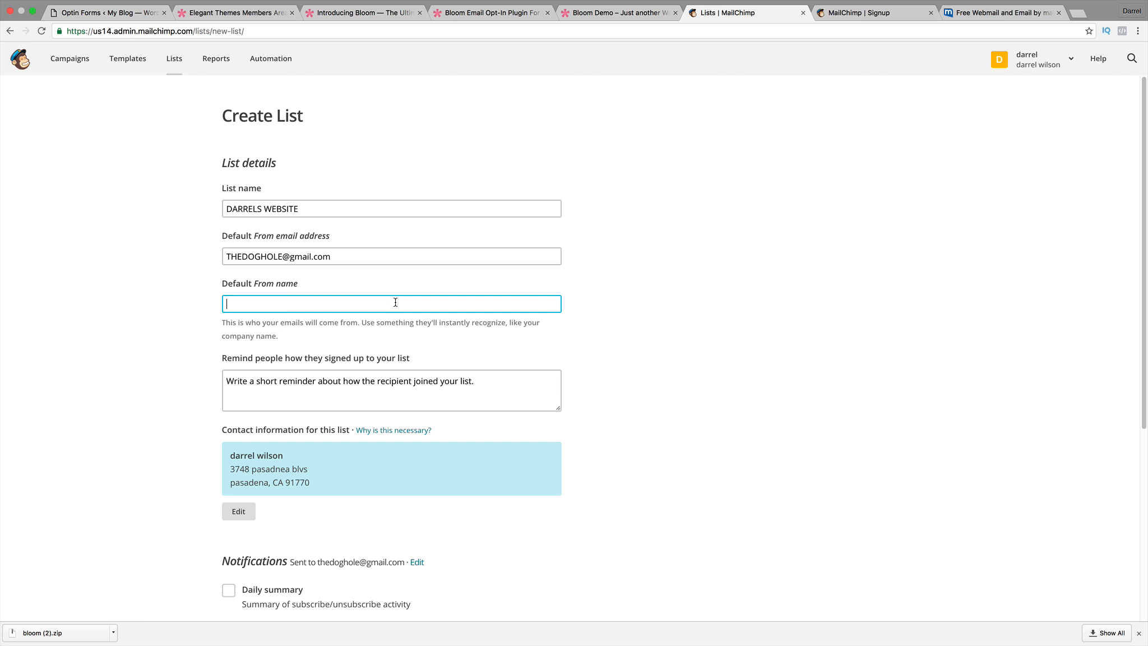
type("Darrel")
key("Tab")
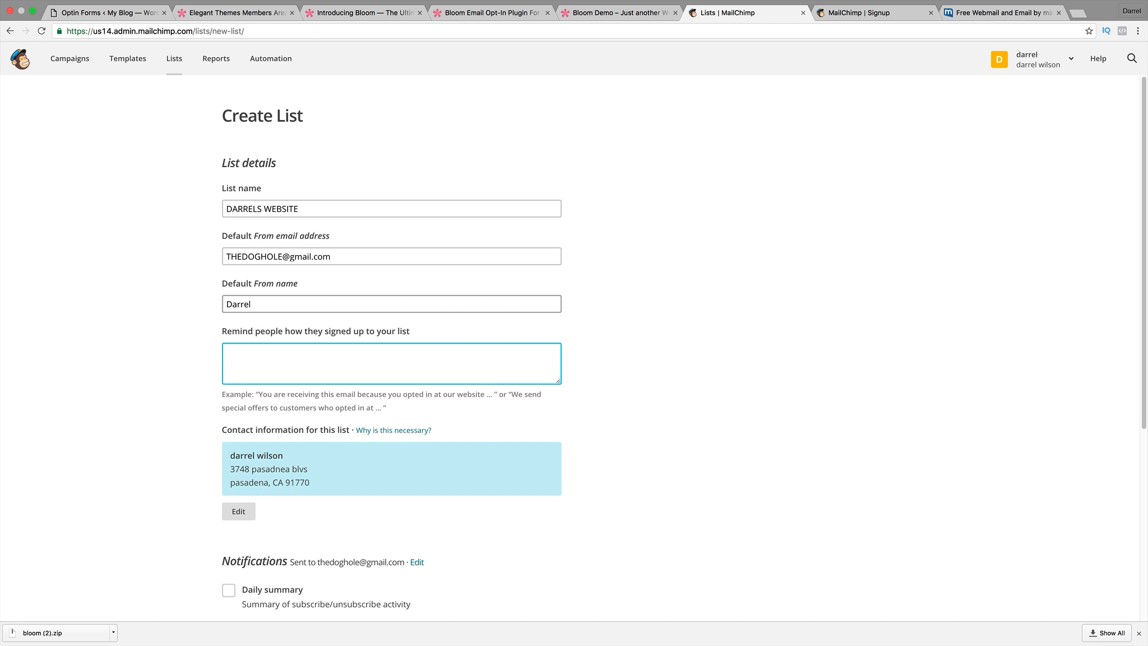
Add a reminder that subscribers opted in at the website, then save the list.
type("you opted in at darrelwilson.com")
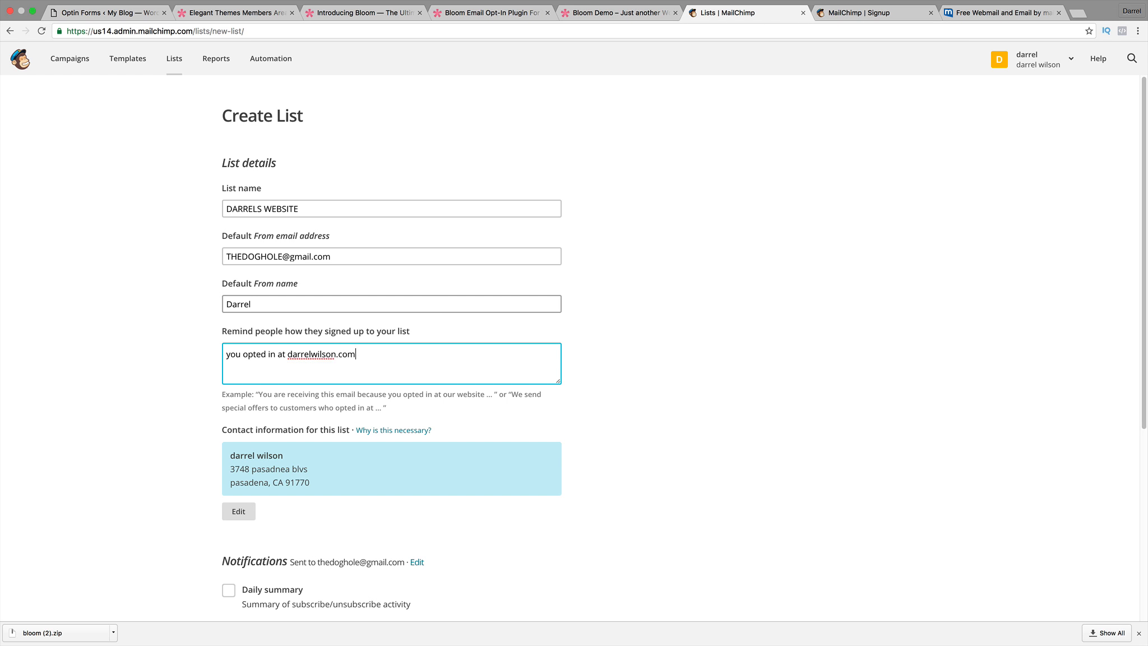
scroll(393, 331, "down", 2)
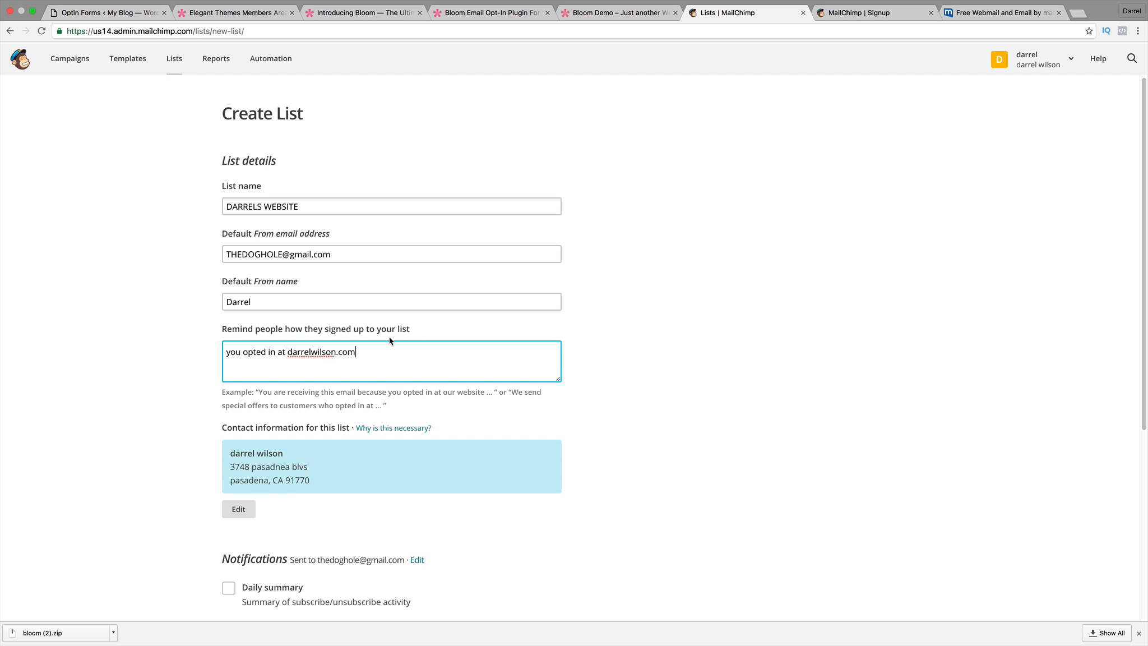
scroll(387, 336, "down", 6)
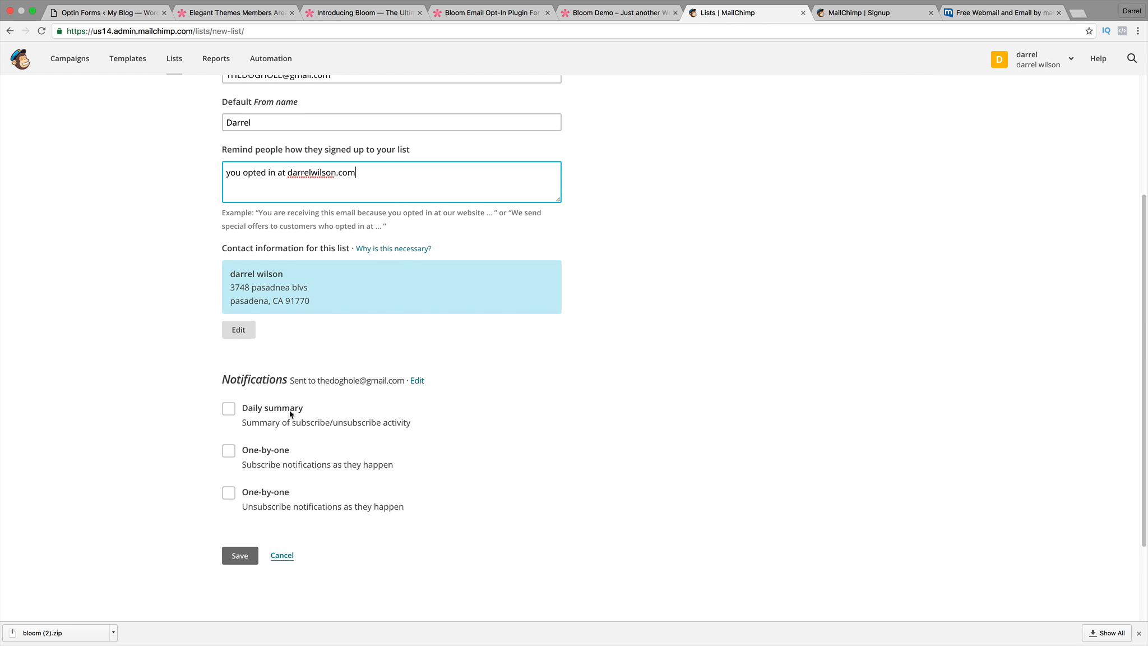
left_click(239, 556)
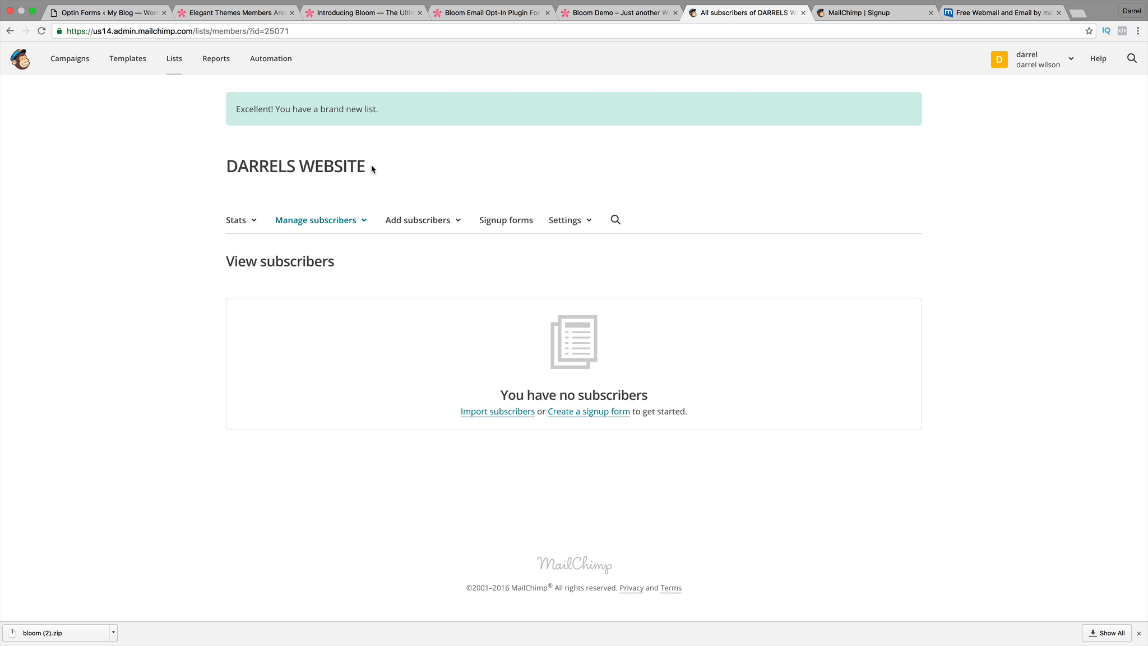
Create a new API key under the MailChimp profile's Extras > API keys page.
mouse_move(374, 169)
left_mouse_down()
mouse_move(224, 167)
mouse_move(382, 166)
left_mouse_up()
left_click(1068, 59)
left_click(978, 133)
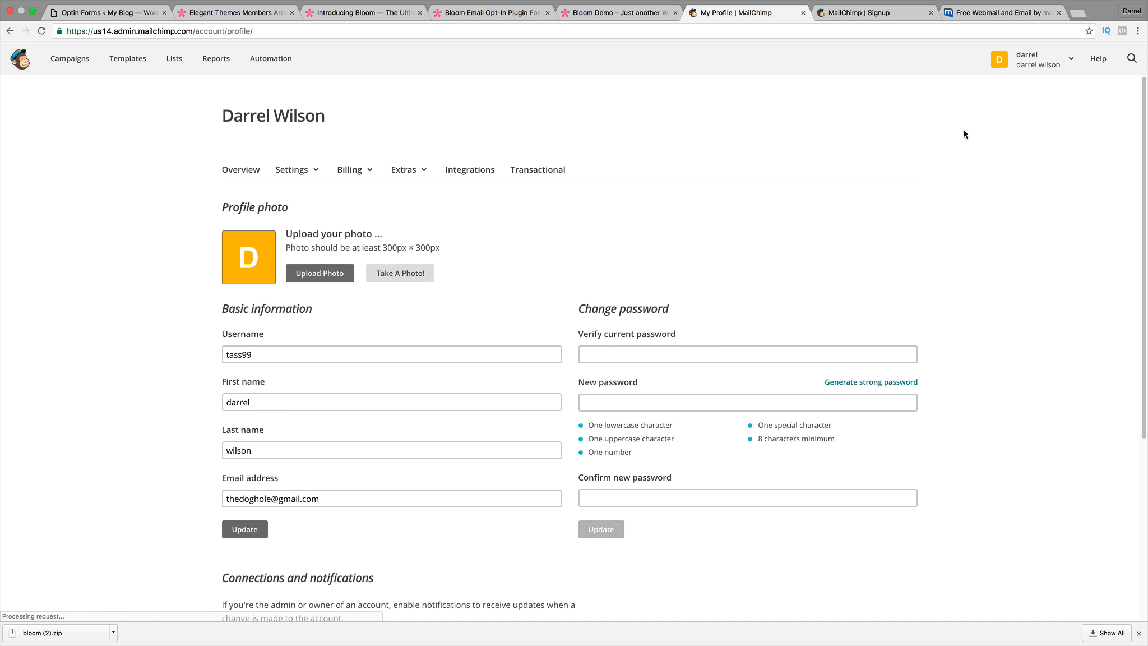
left_click(422, 171)
left_click(421, 224)
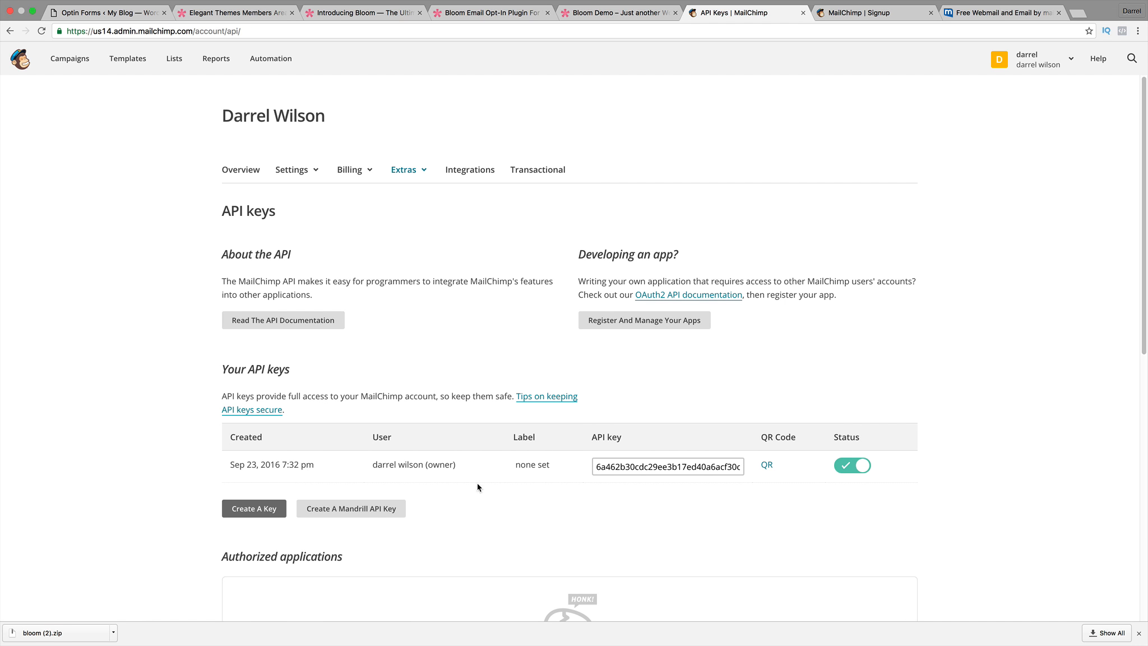
scroll(556, 492, "down", 3)
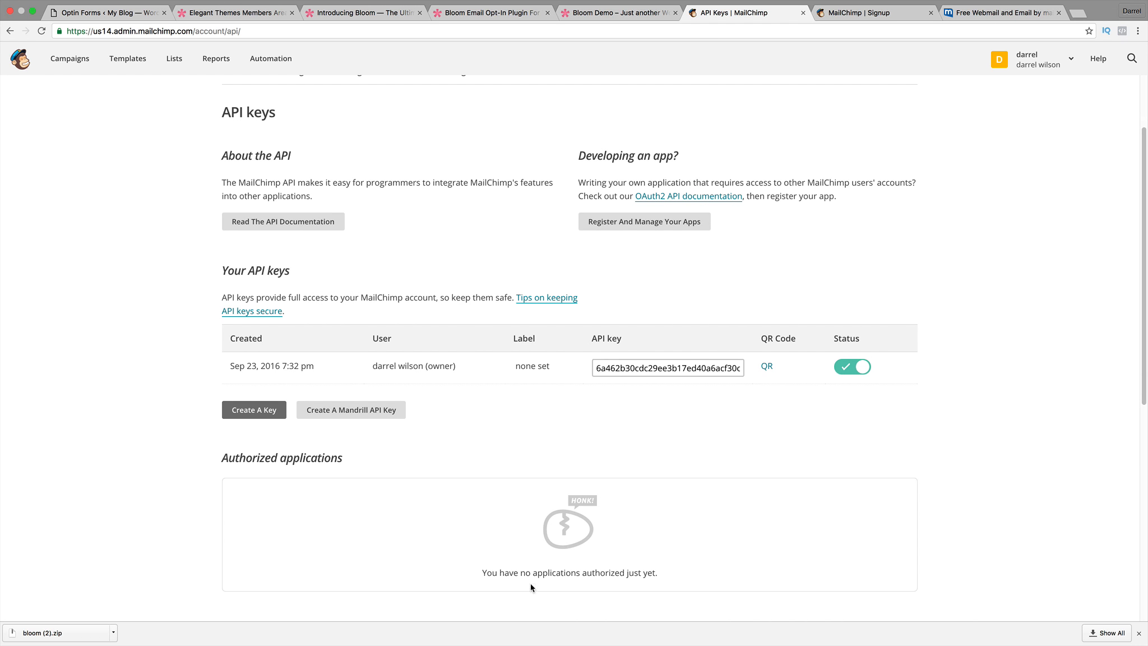
left_click(262, 412)
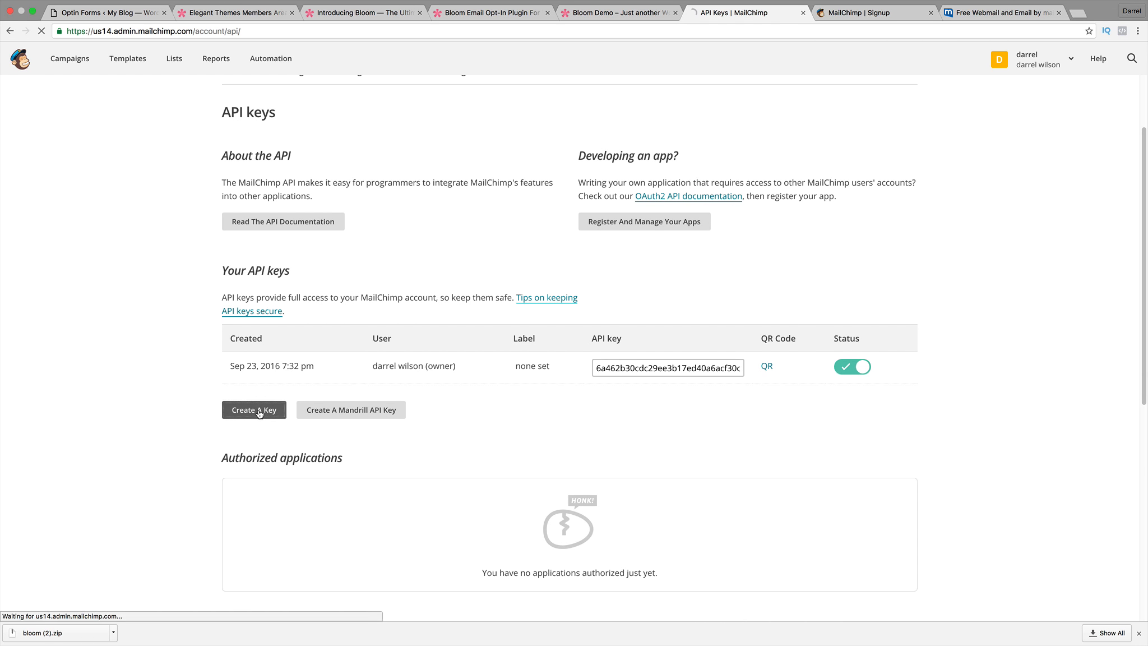
Copy the new API key and return to the Bloom optin setup.
scroll(551, 496, "down", 2)
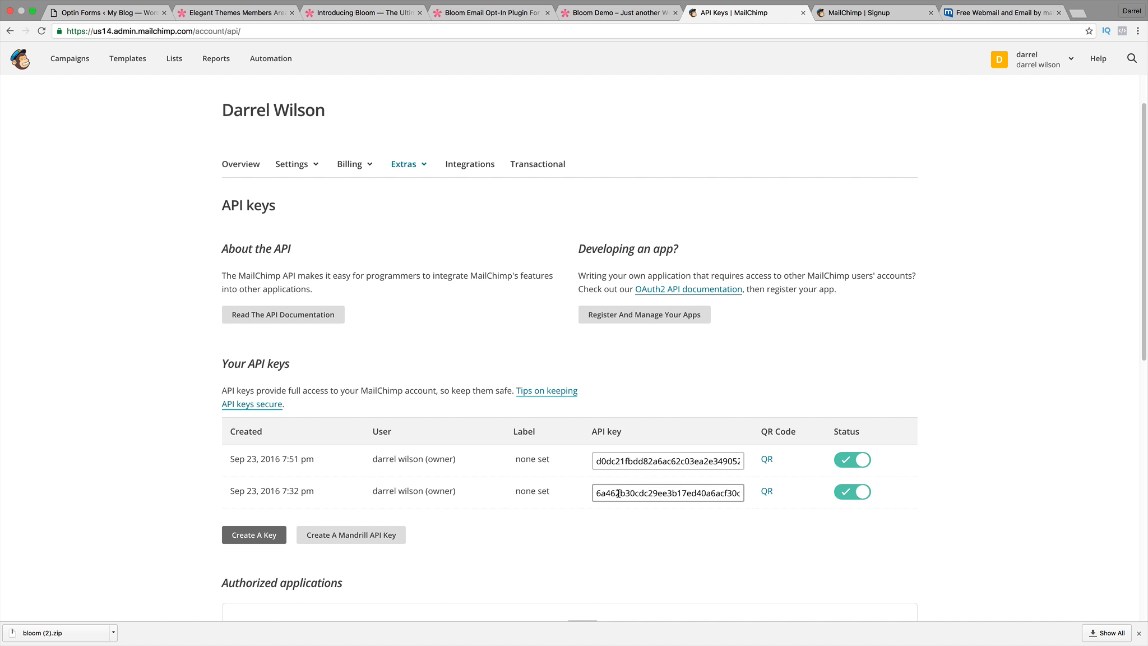
left_click(663, 493)
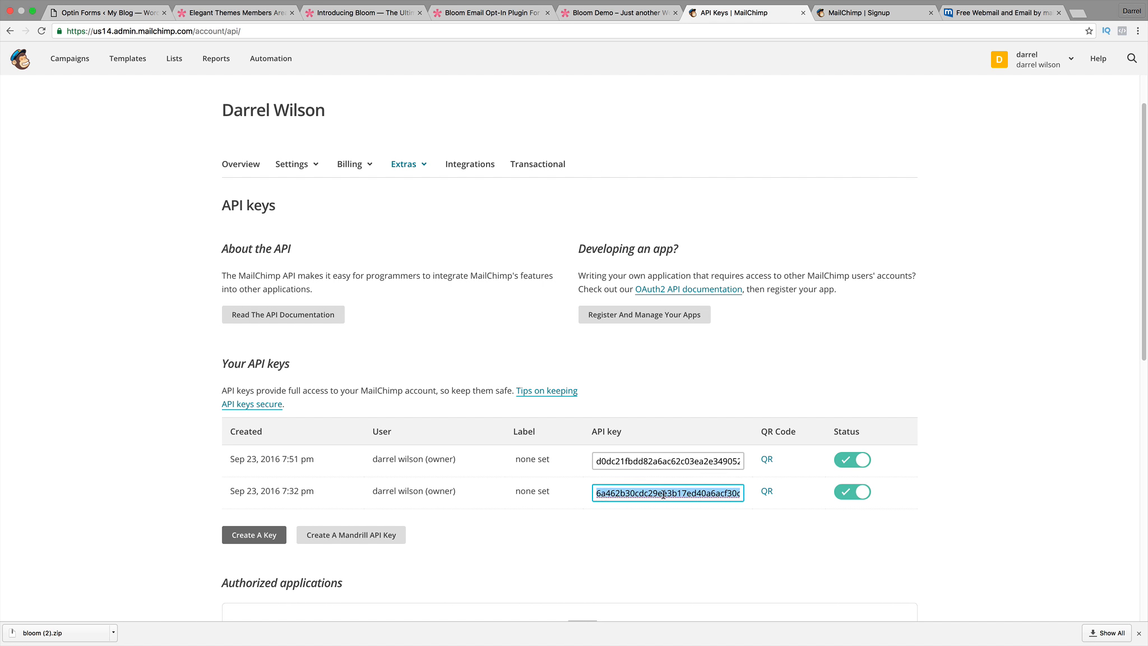
right_click(663, 494)
left_click(671, 494)
left_click(135, 14)
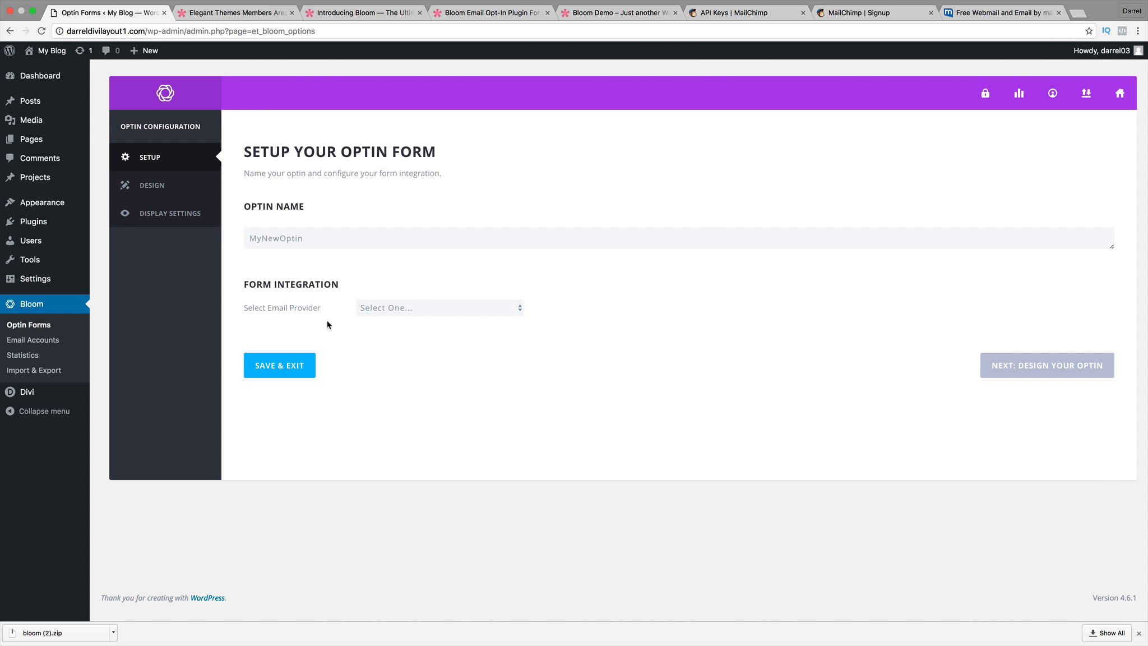
Choose MailChimp as the email provider and start adding a new account.
left_click(379, 308)
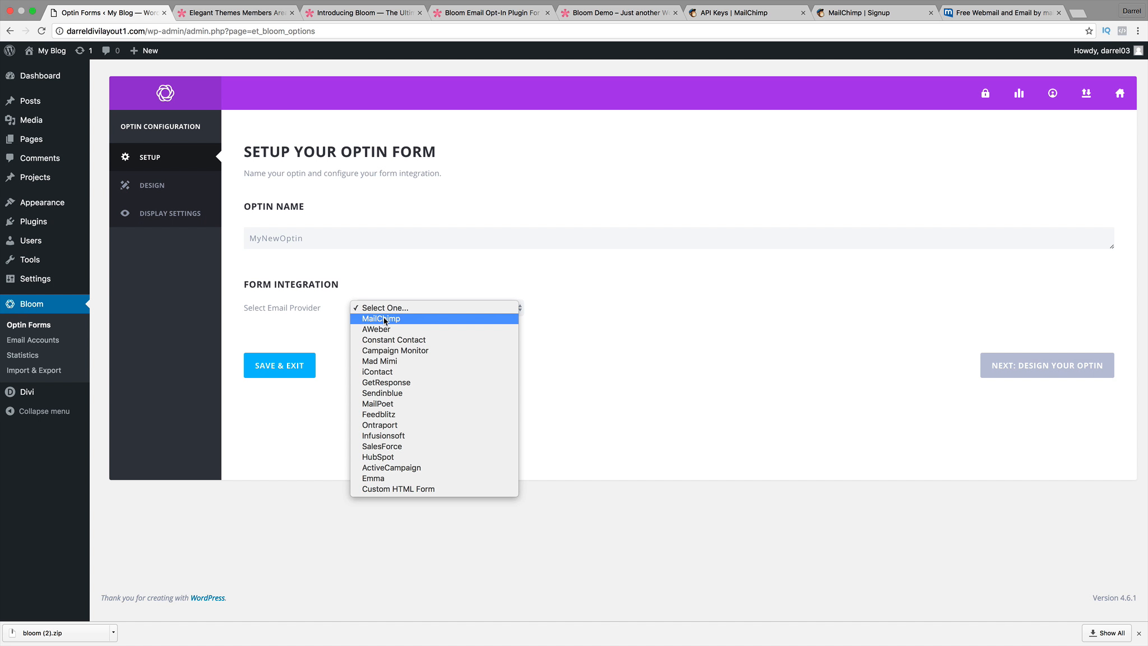
left_click(406, 320)
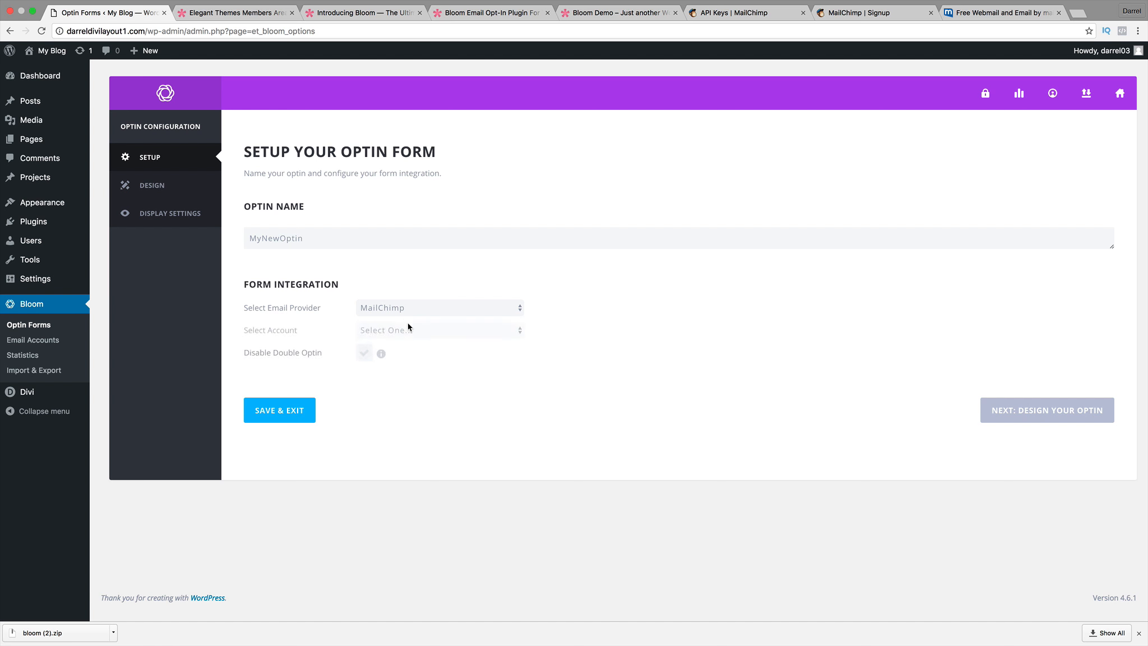
left_click(397, 330)
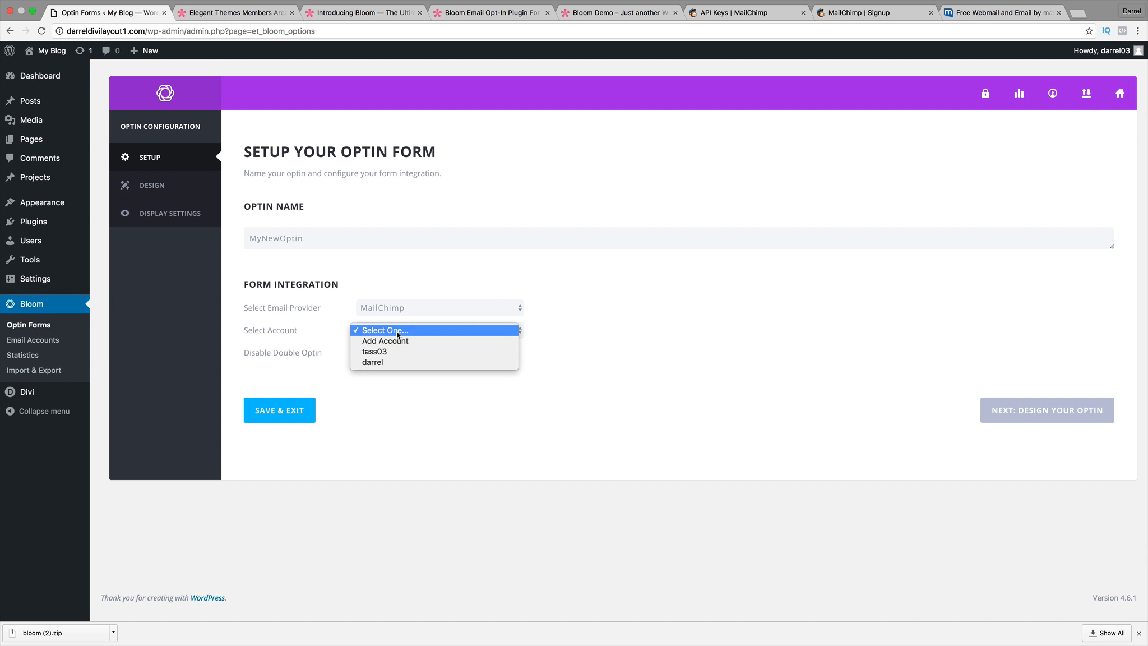
left_click(398, 342)
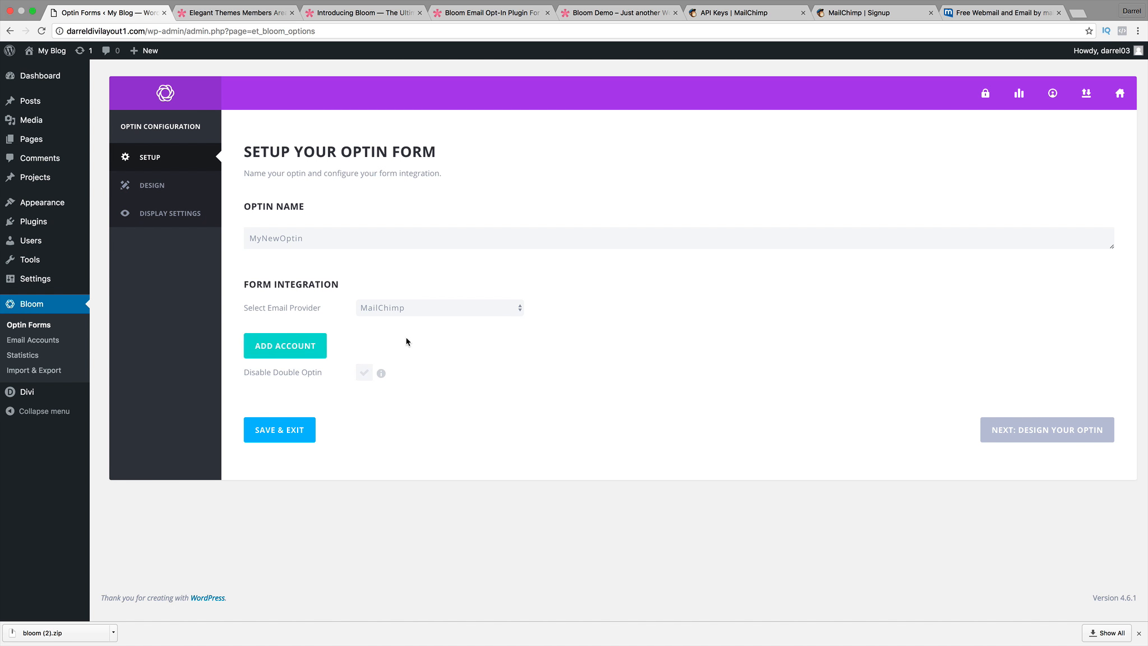
left_click(307, 346)
Enter an account name, paste the copied API key, and authorize the account.
left_click(398, 328)
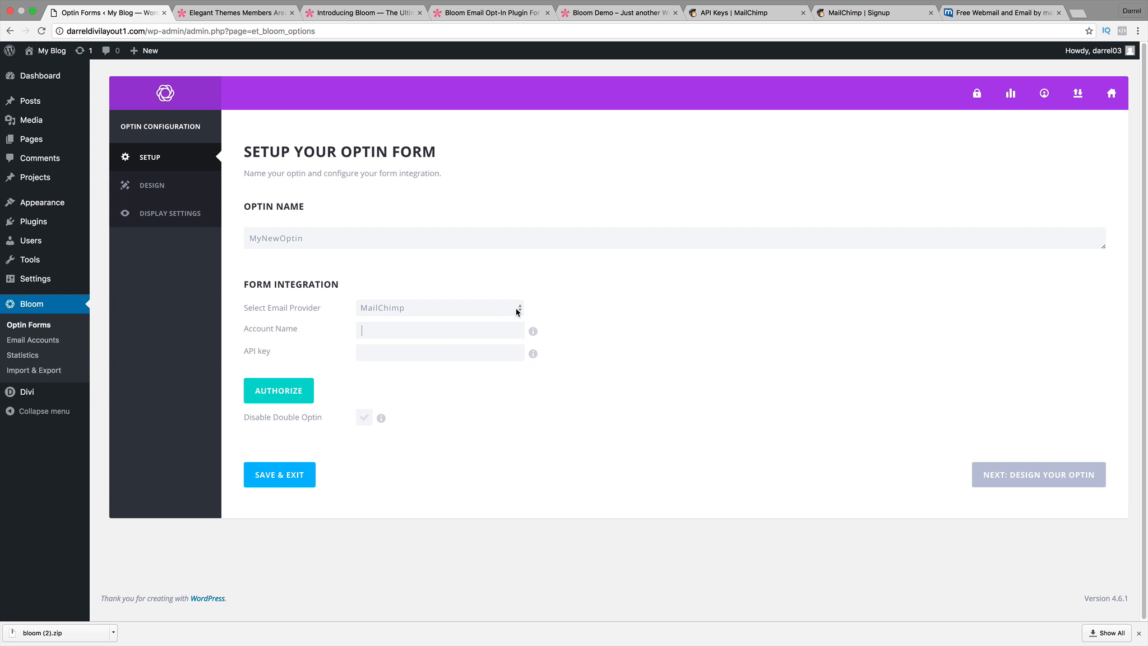
type("darrel")
right_click(382, 351)
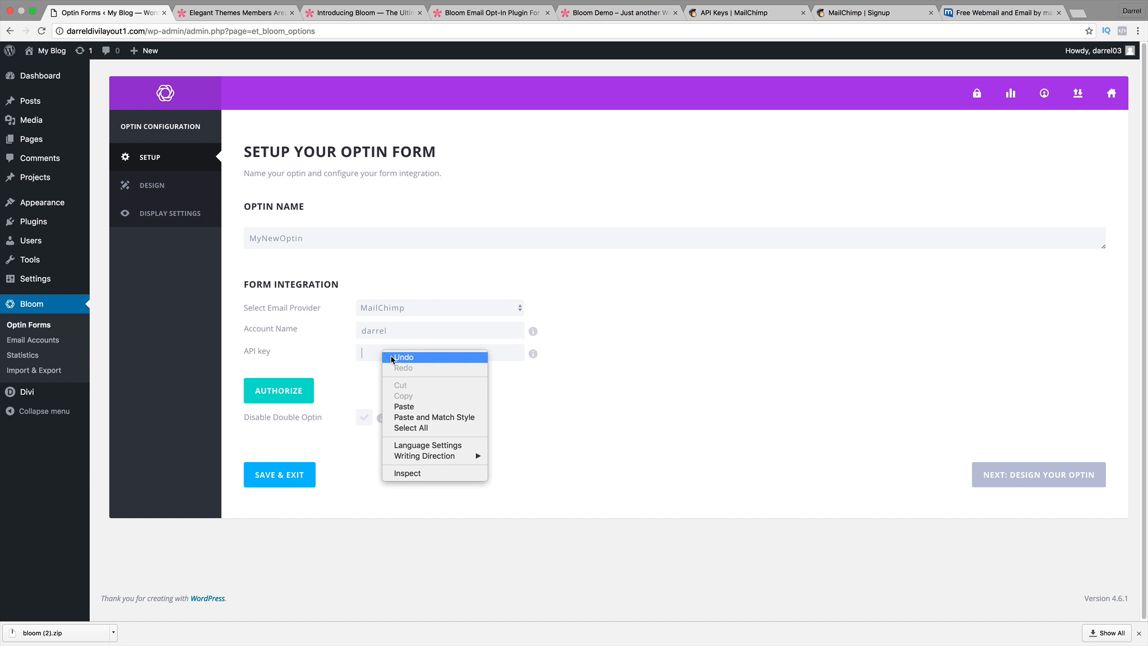
left_click(403, 406)
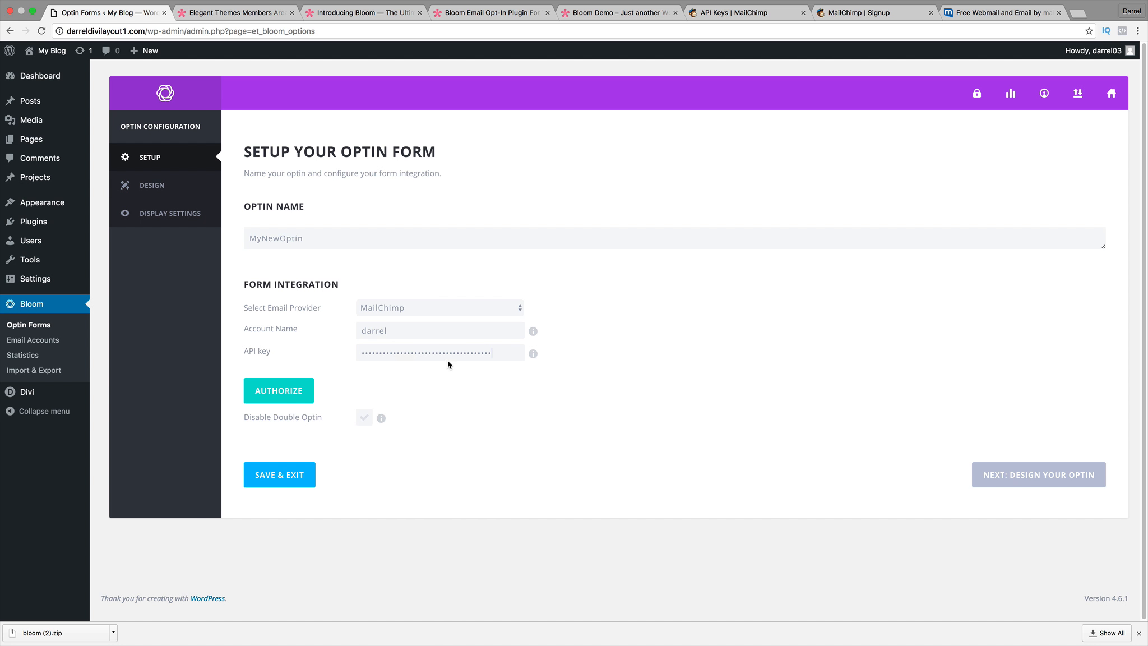
left_click(284, 396)
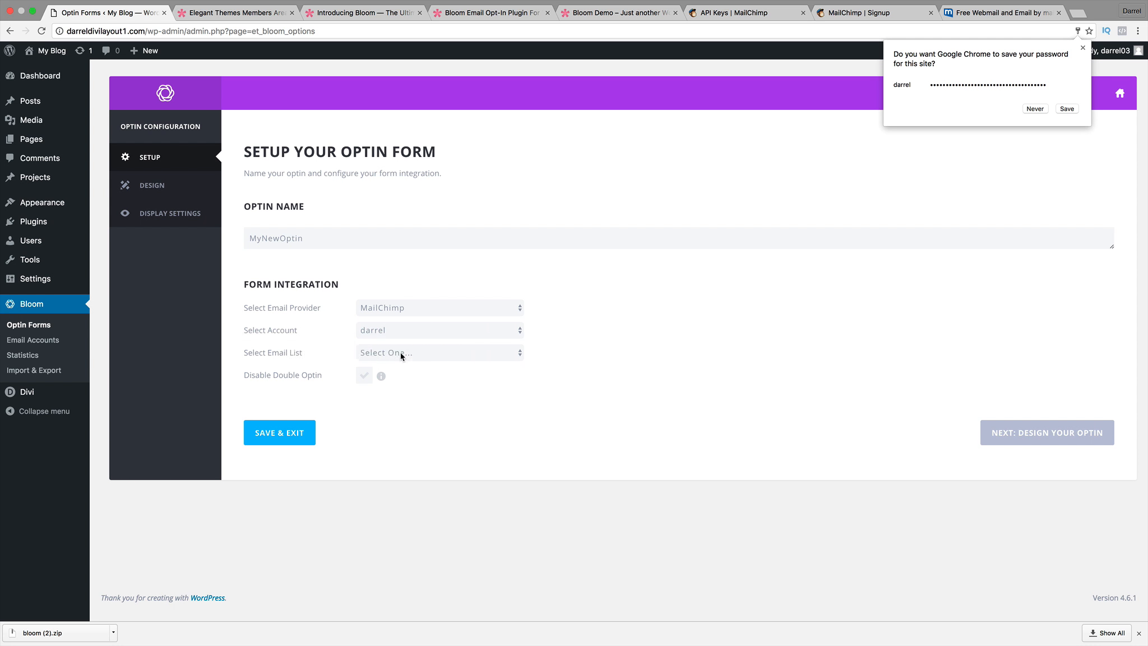
left_click(1064, 109)
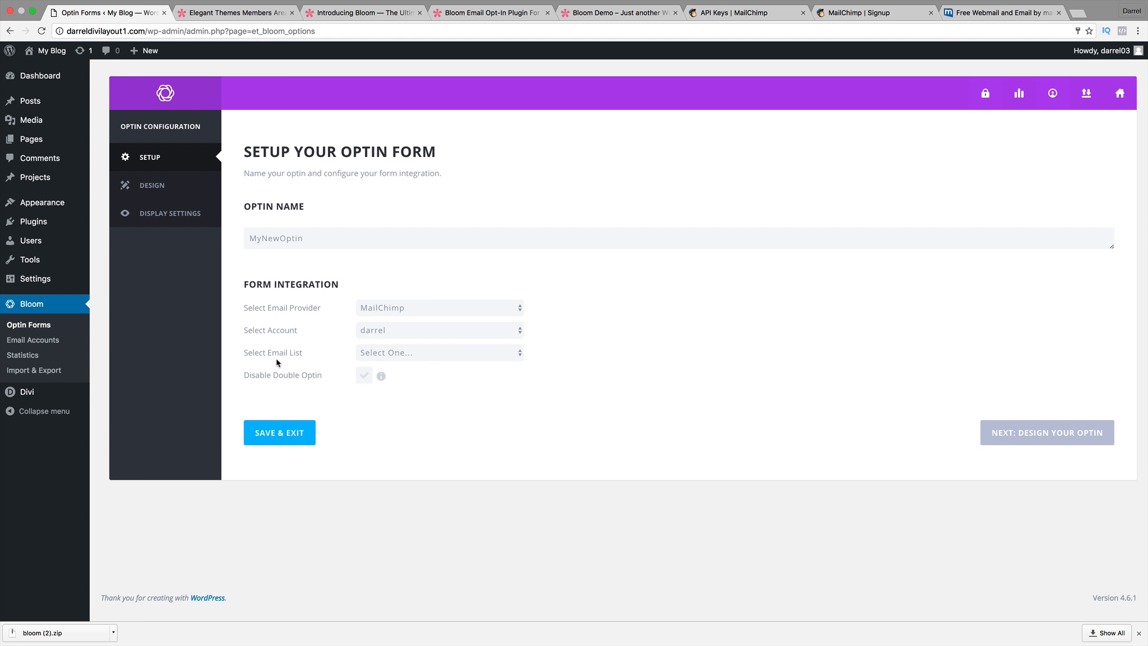
left_click(402, 359)
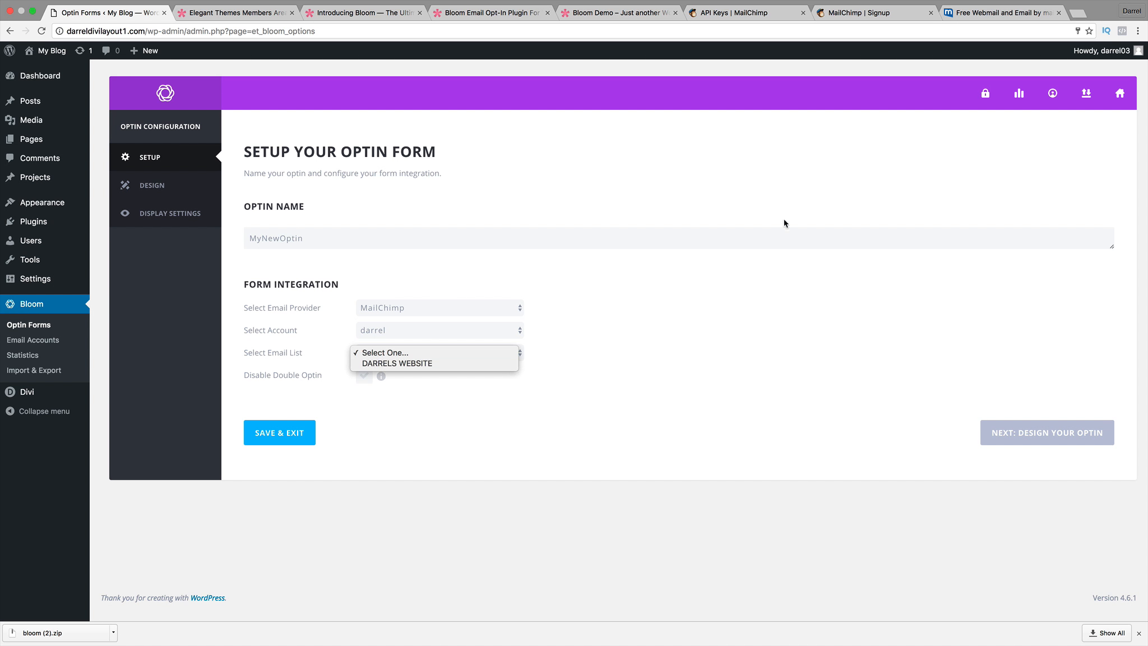
left_click(735, 13)
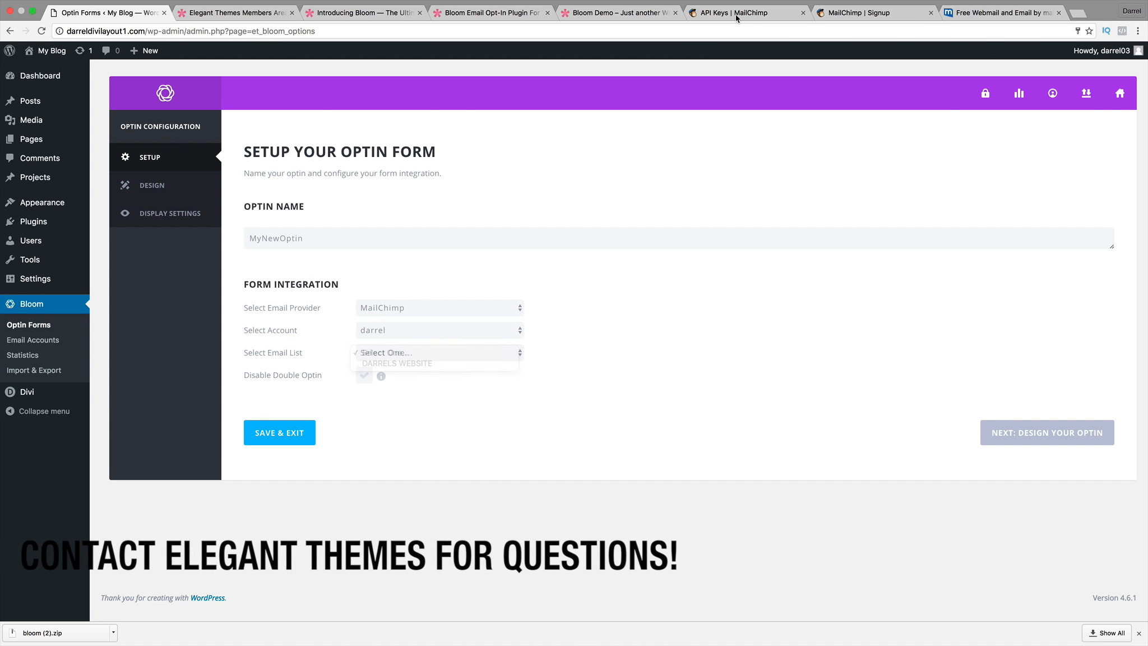
left_click(735, 12)
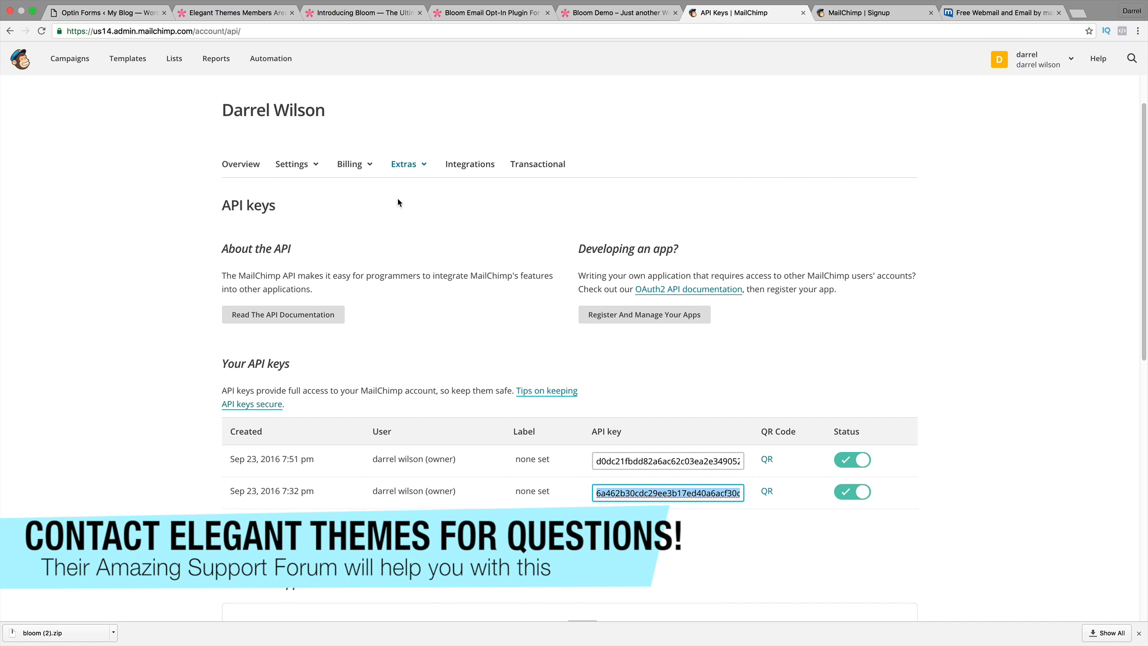
left_click(172, 63)
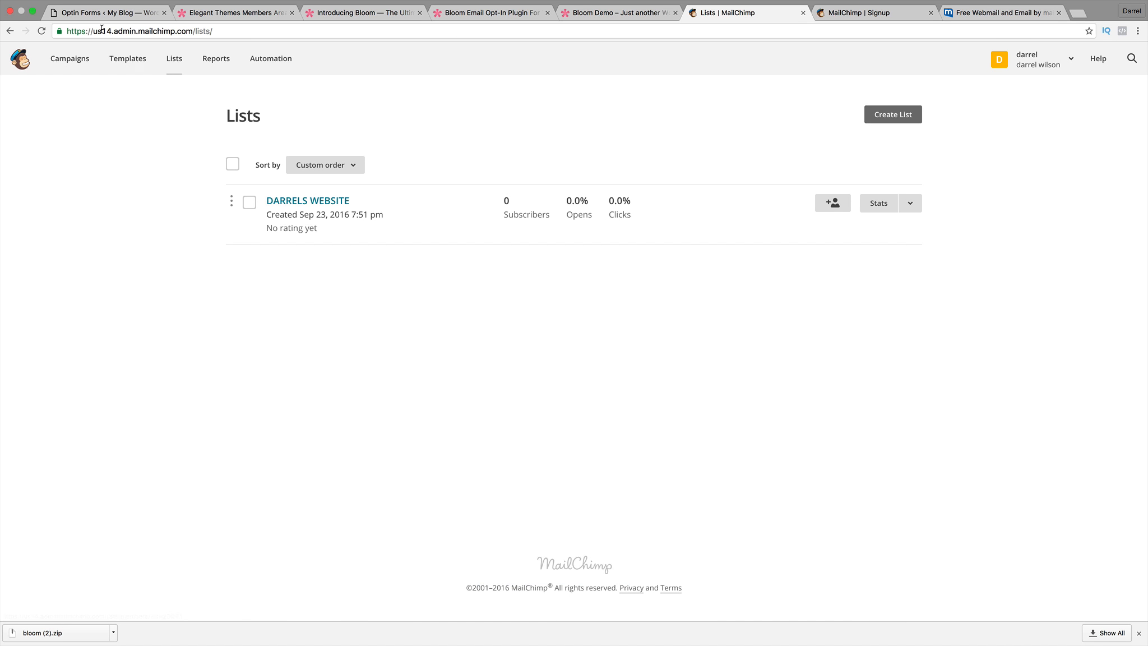
left_click(110, 13)
left_click(389, 353)
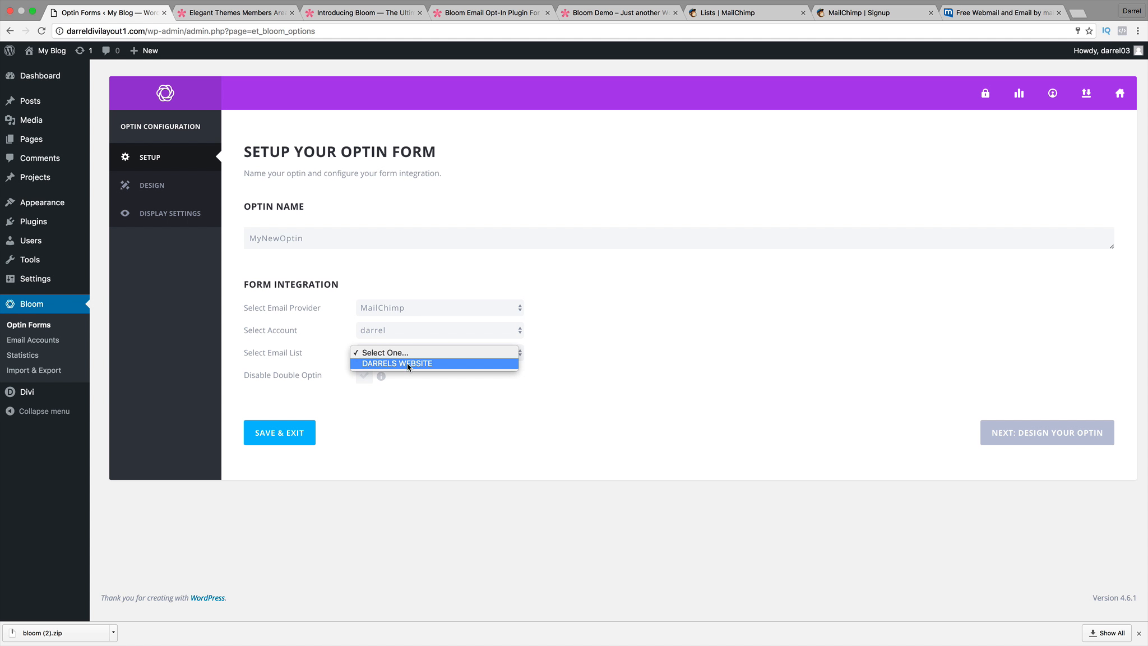
Select the new website list for the optin and switch to MailChimp's Lists page.
left_click(407, 364)
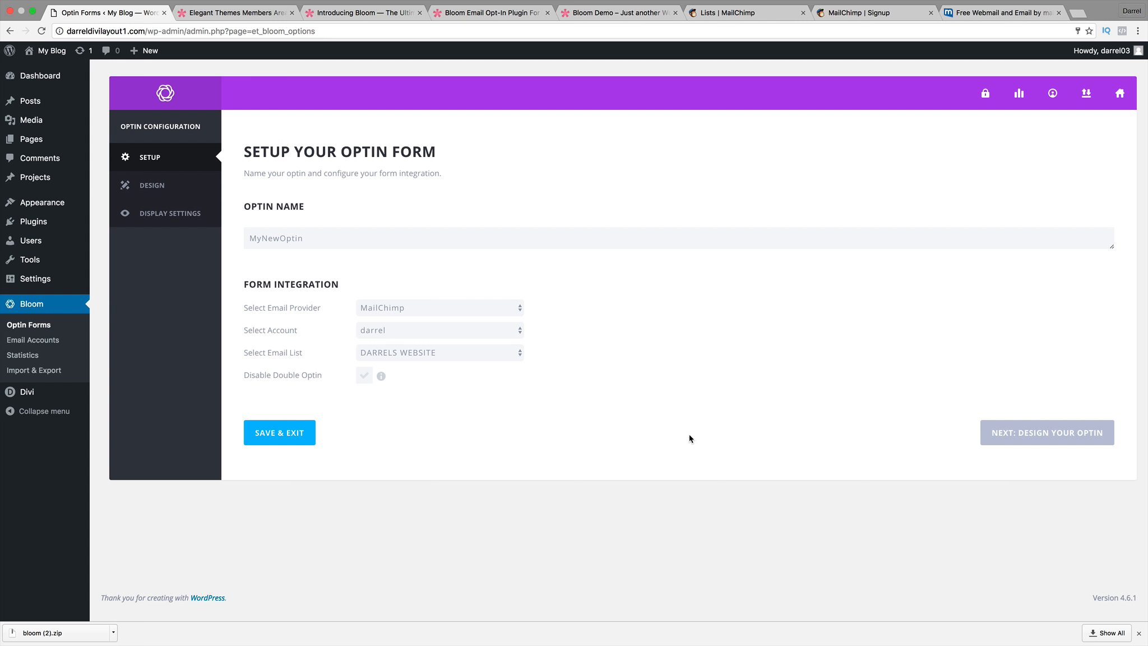
left_click(720, 13)
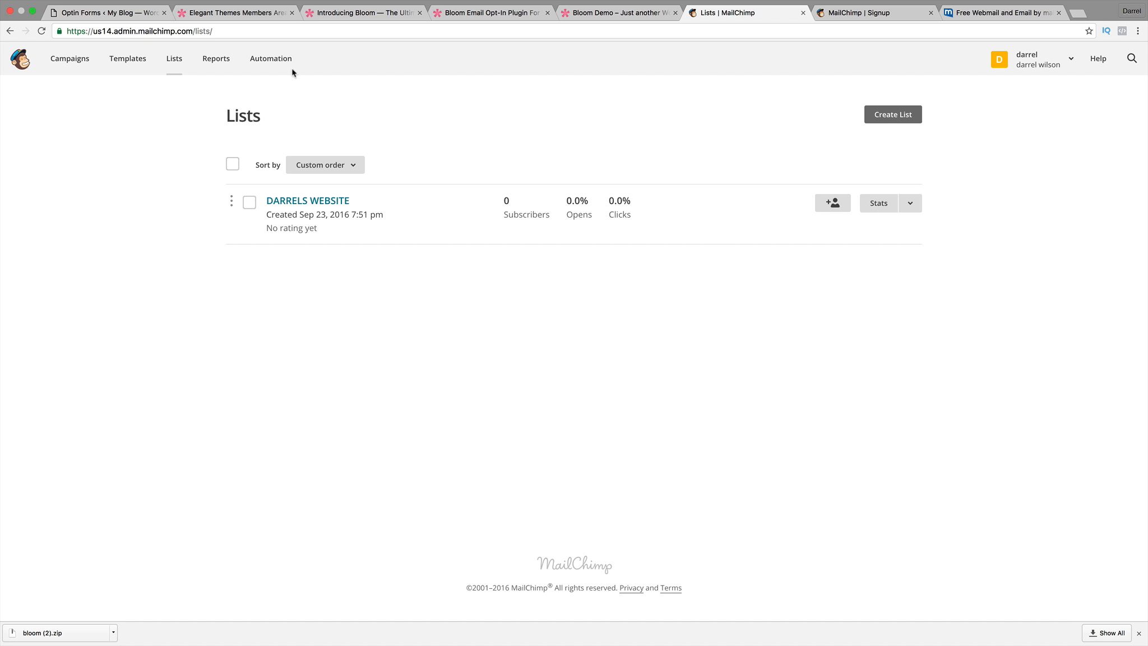
Go back to the Bloom setup and advance to the Design Your Optin template gallery.
left_click(113, 12)
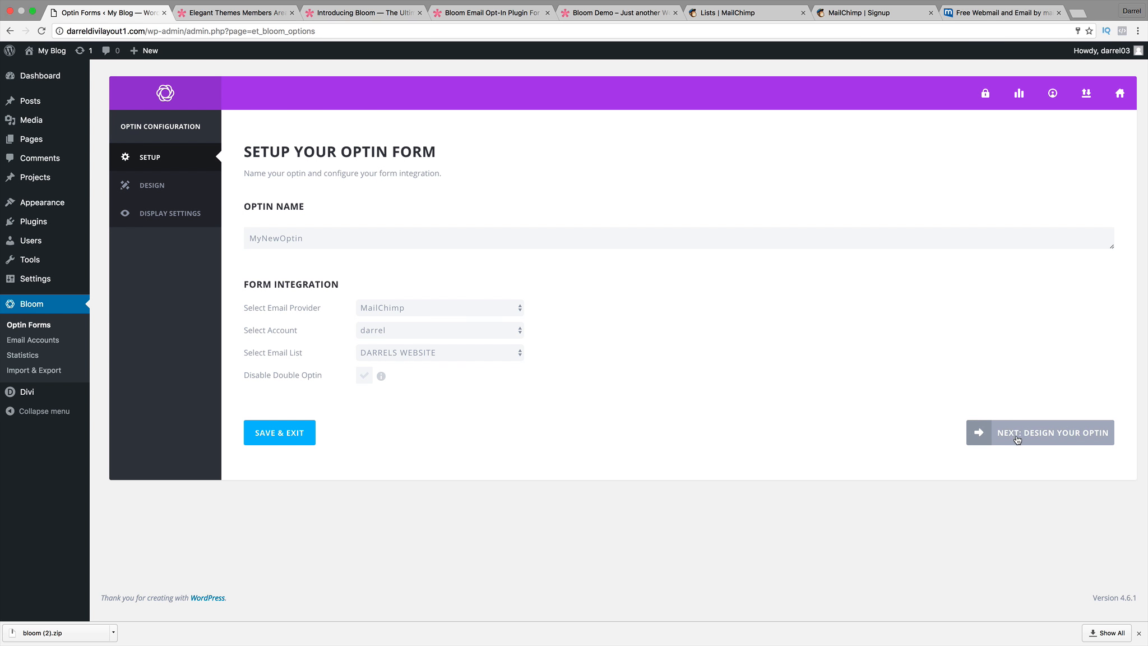
left_click(1058, 433)
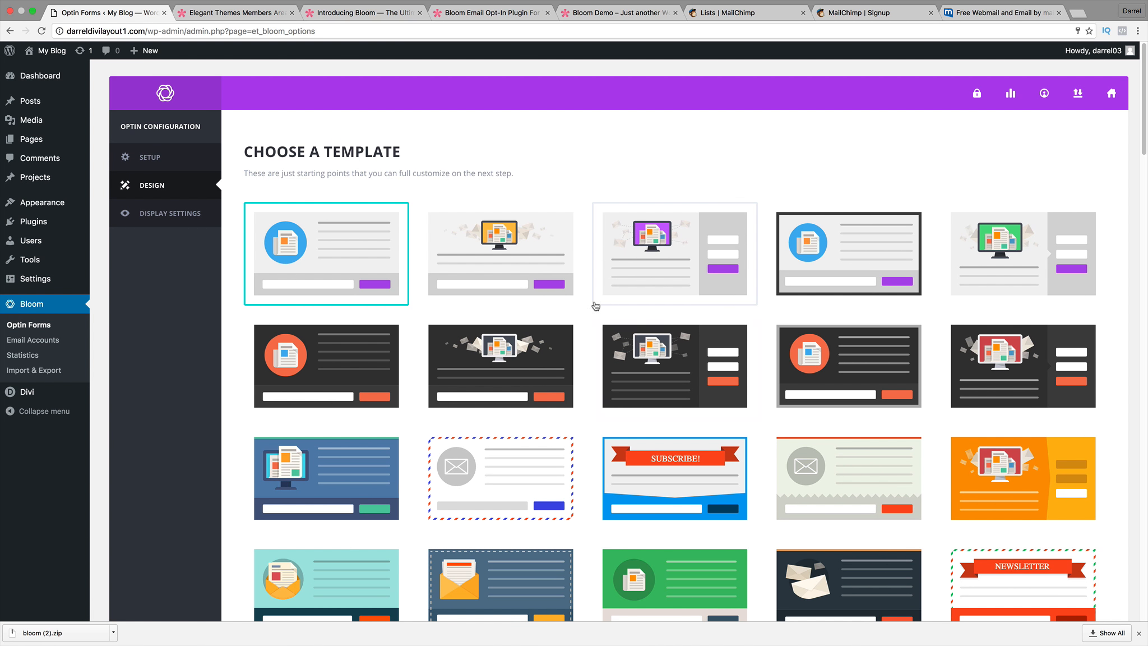
Choose the dark template with the orange round icon (second row, first column) and continue to Customize.
scroll(584, 325, "down", 5)
scroll(583, 327, "down", 15)
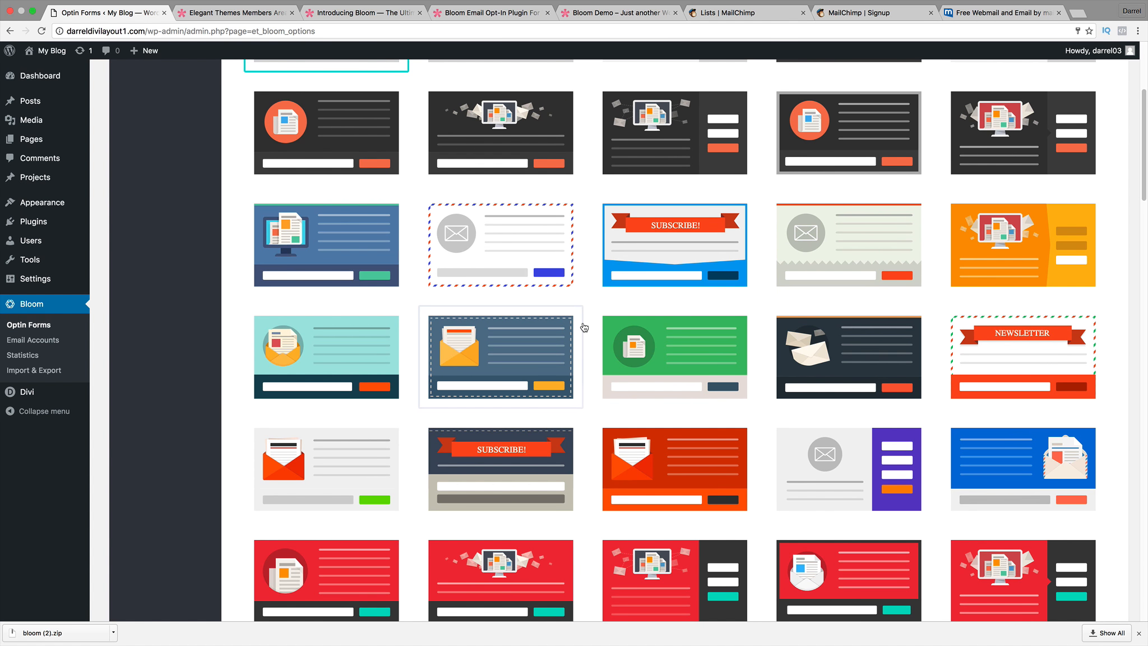
scroll(584, 327, "up", 9)
scroll(584, 327, "up", 12)
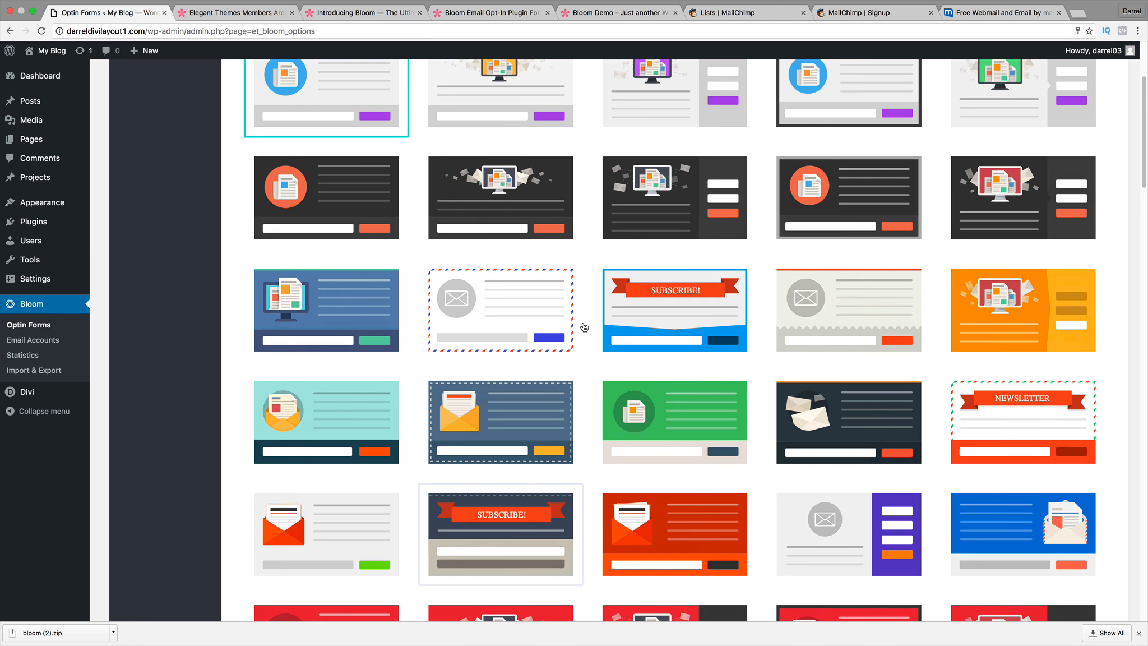
scroll(818, 372, "down", 20)
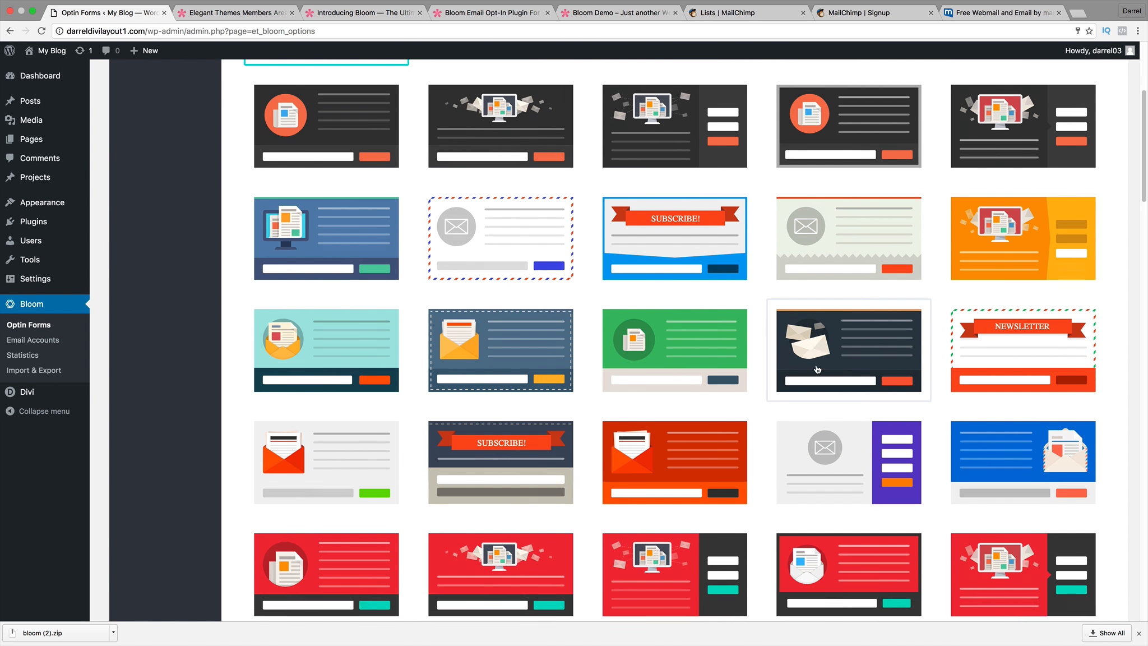
scroll(800, 372, "down", 11)
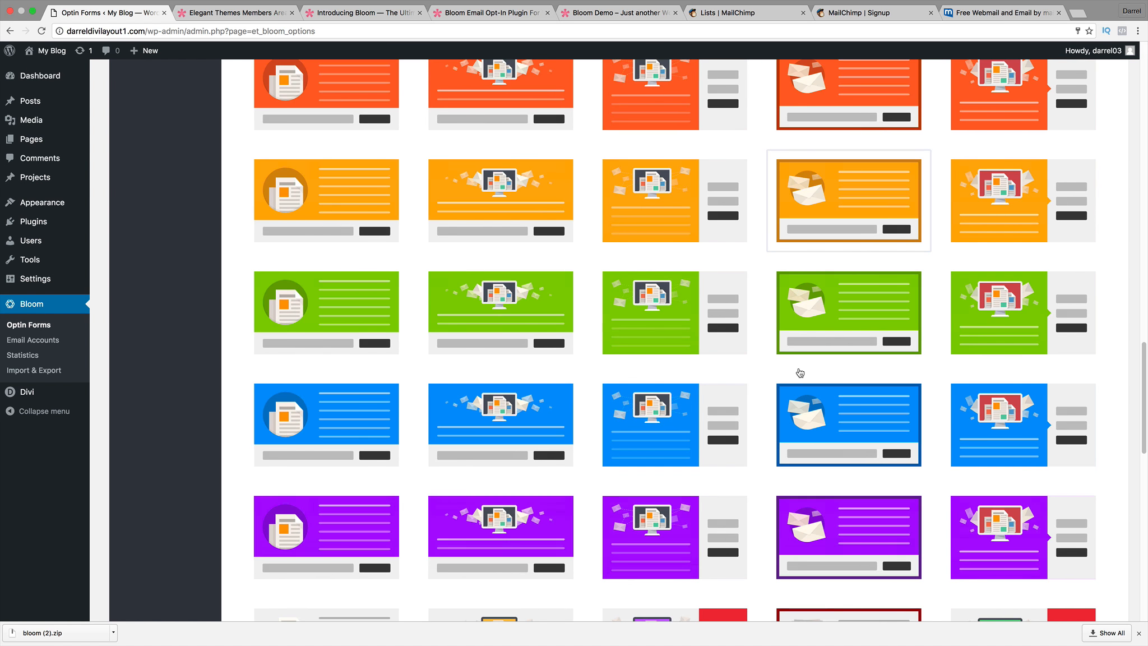
scroll(799, 372, "down", 10)
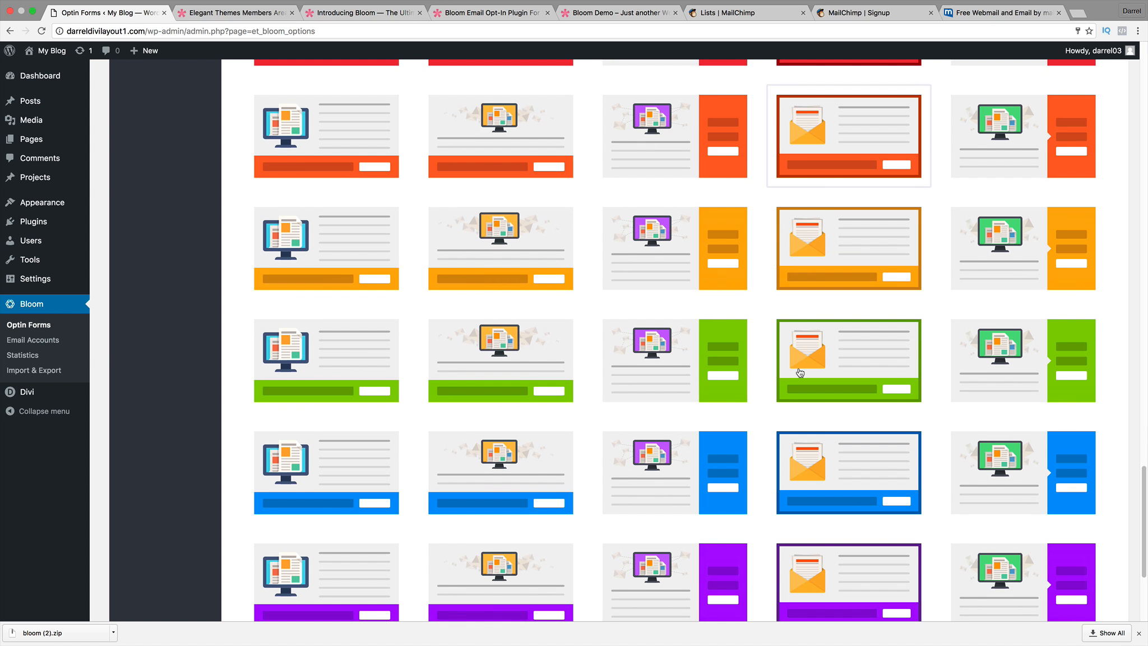
scroll(798, 376, "up", 15)
scroll(799, 377, "up", 20)
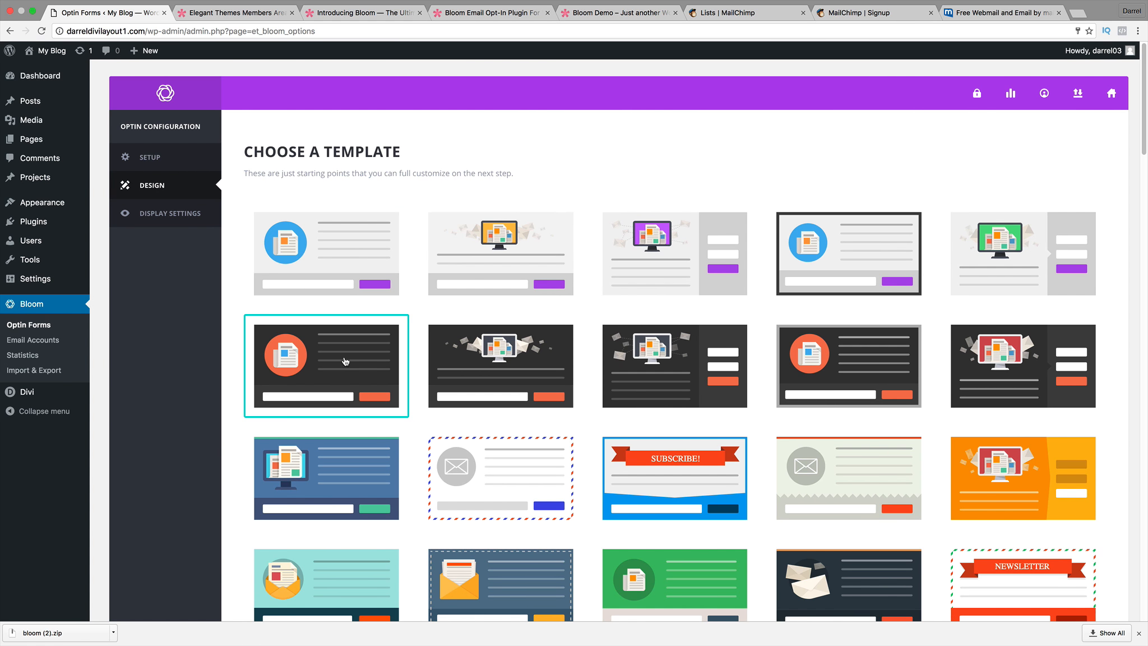
left_click_drag(1144, 118, 1138, 583)
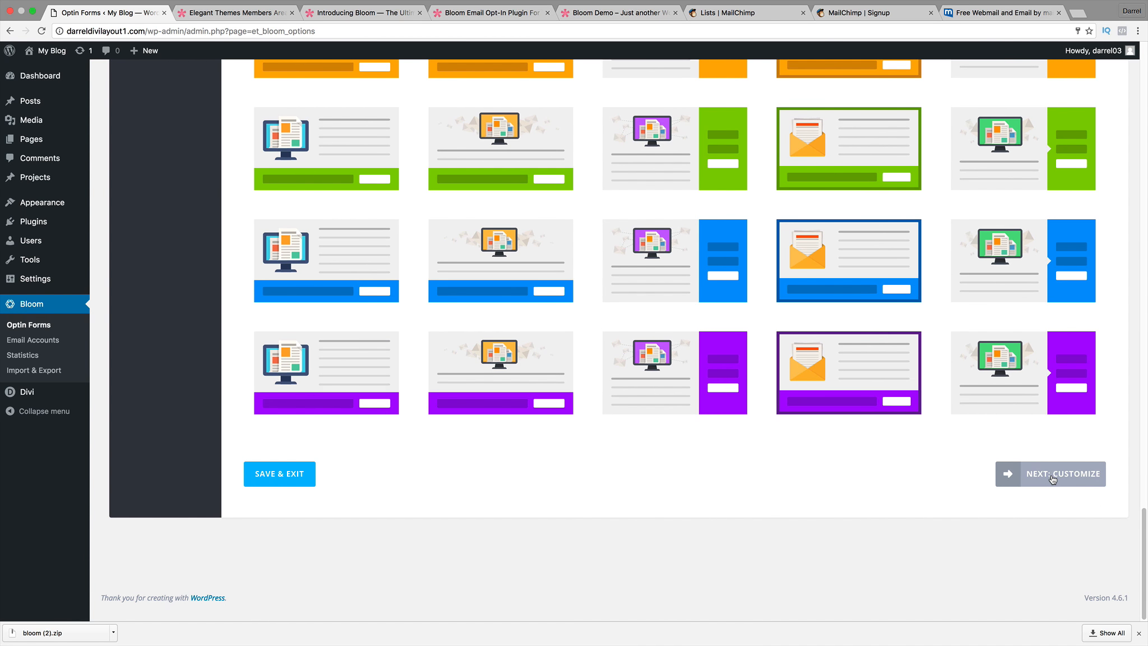
left_click(1050, 474)
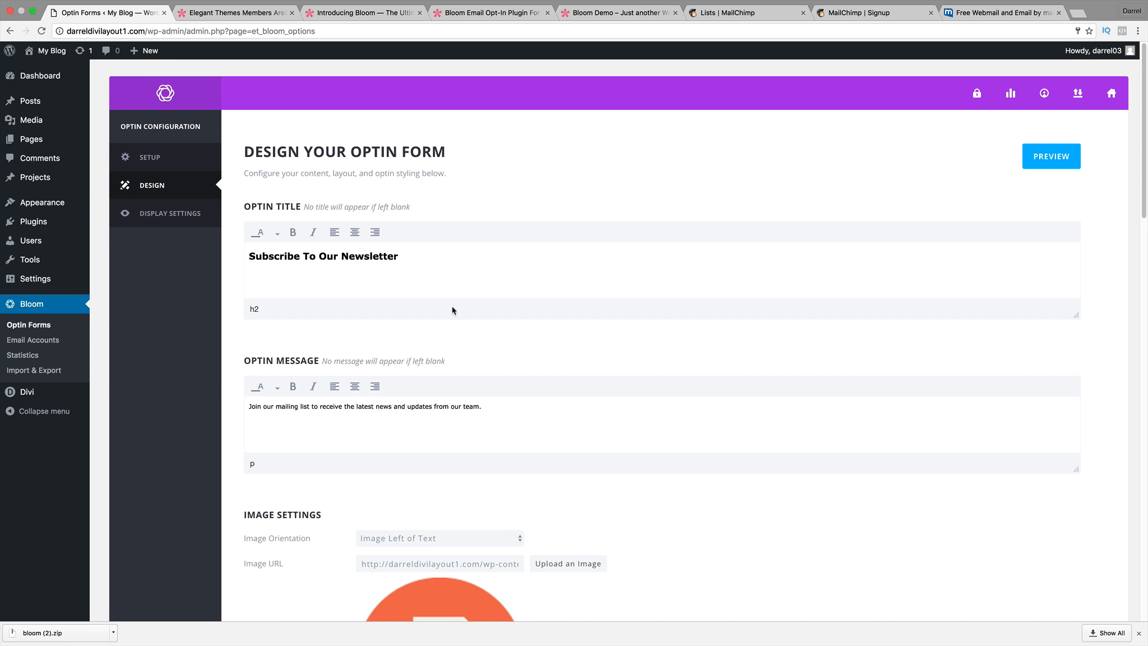
Preview the dark template popup, then make the start of 'Subscribe To Our Newsletter' bold and italic.
left_click(1051, 163)
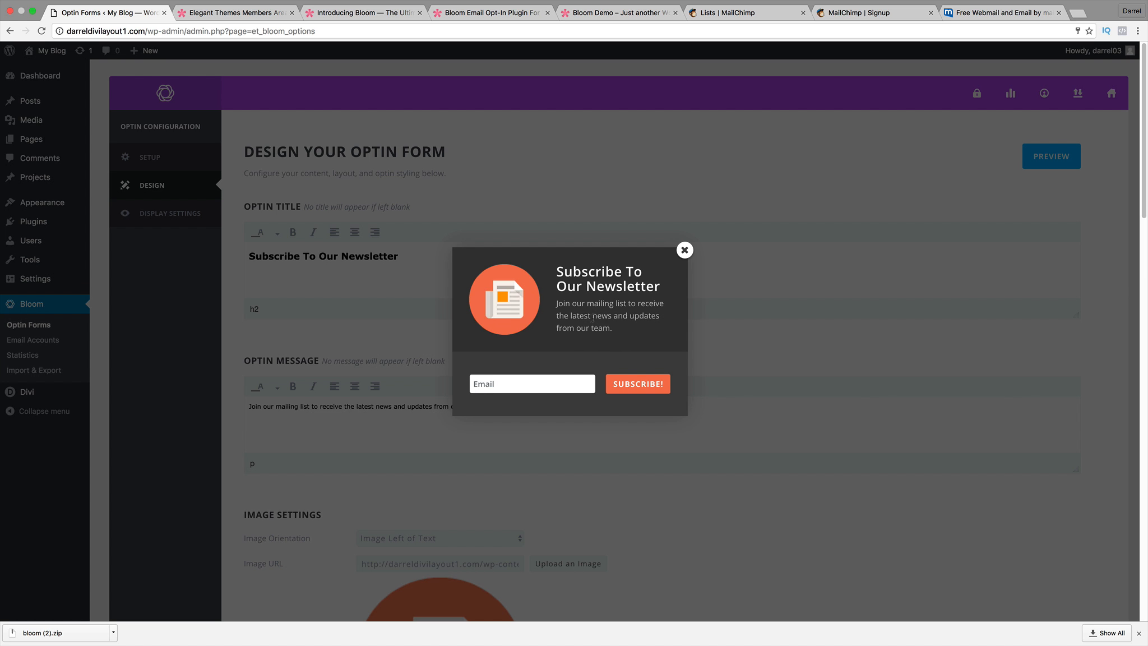
left_click(685, 251)
left_click_drag(364, 256, 183, 259)
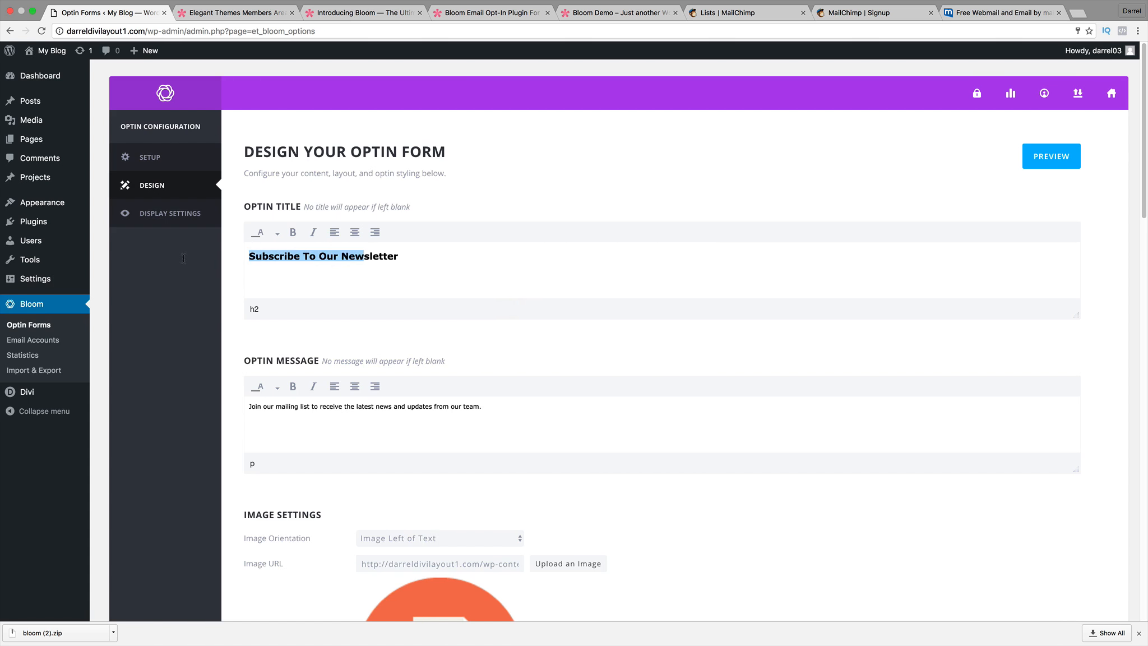
left_click(292, 232)
left_click(314, 232)
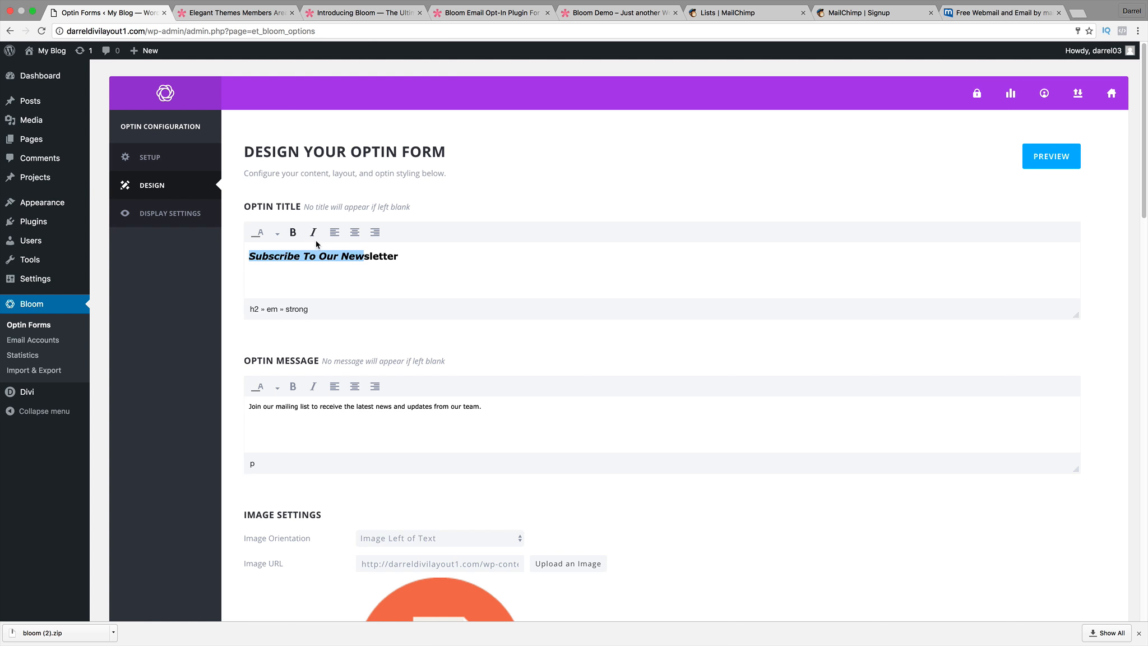
left_click(395, 260)
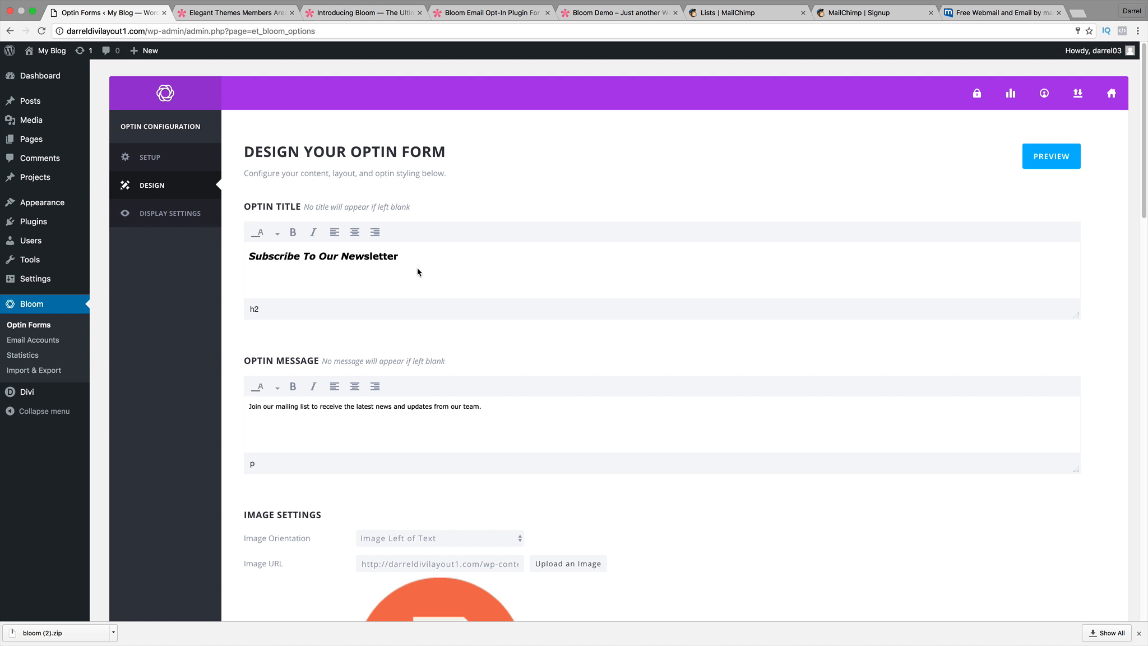
scroll(478, 321, "down", 5)
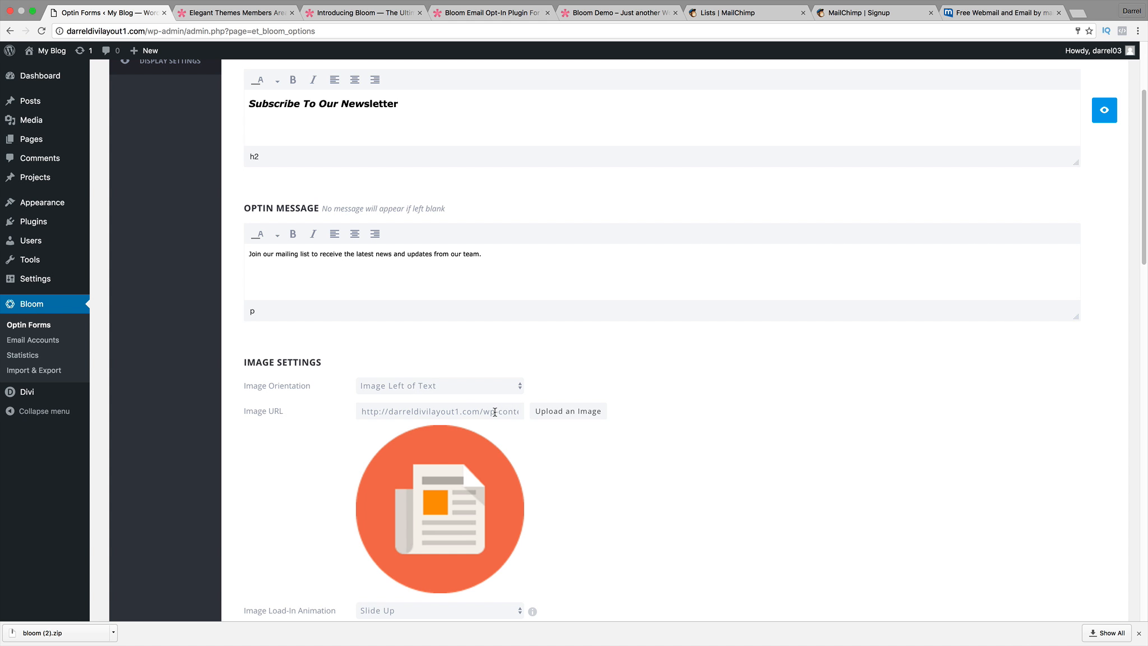
Set Image Orientation to Image Above Text.
left_click(468, 386)
key("Escape")
left_click(456, 384)
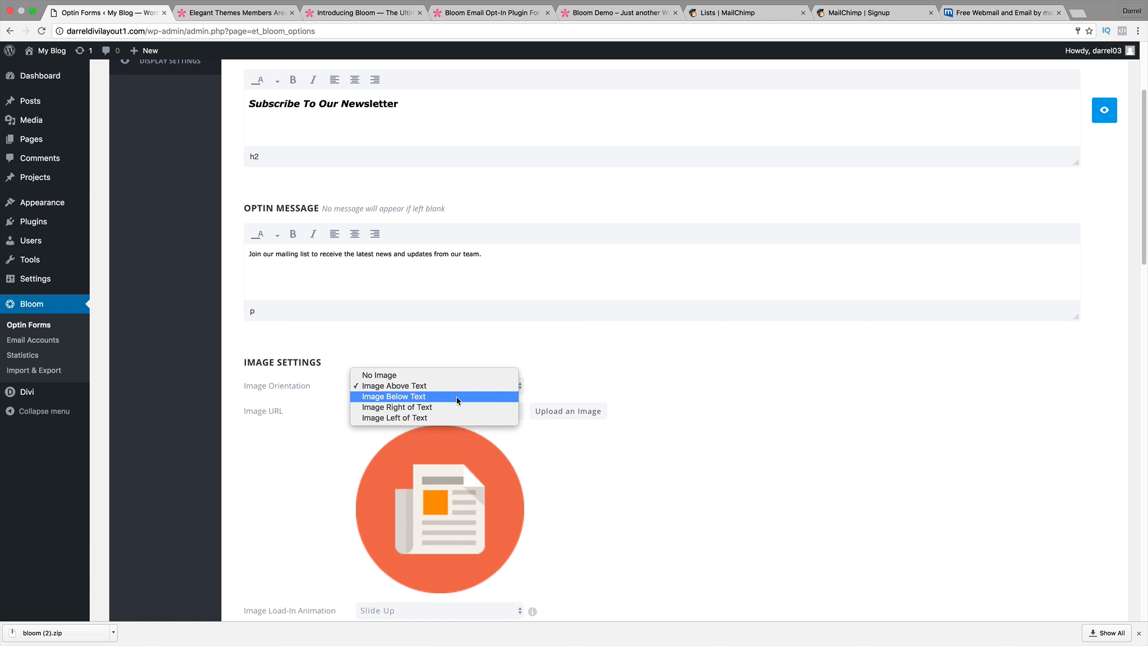
key("Escape")
triple_click(502, 412)
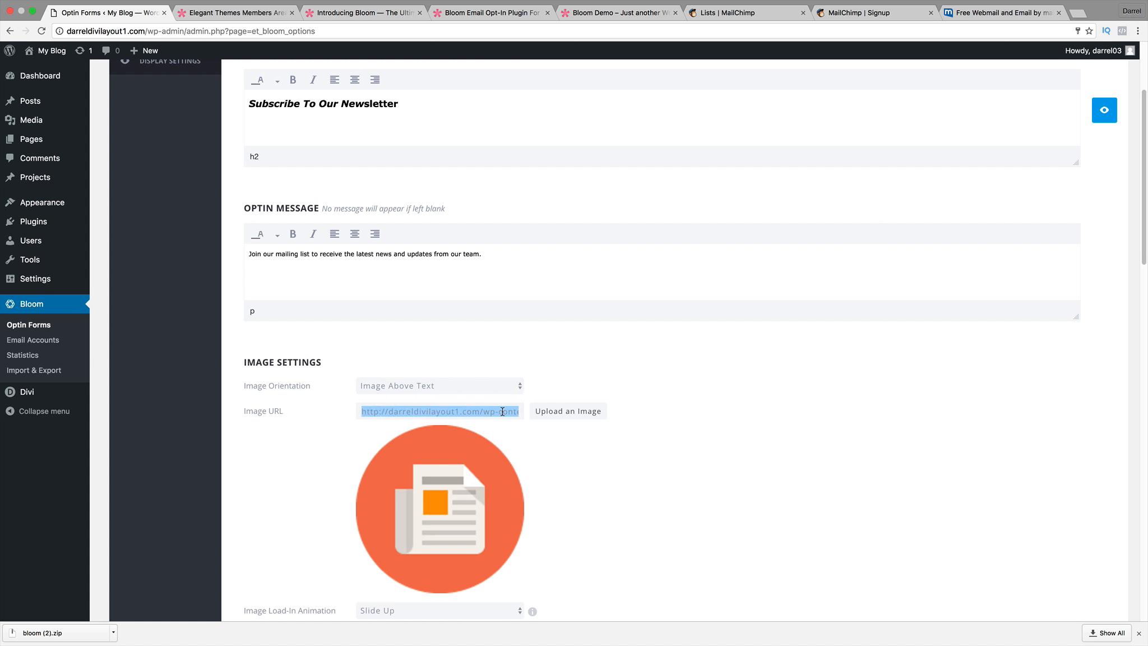
key("BackSpace")
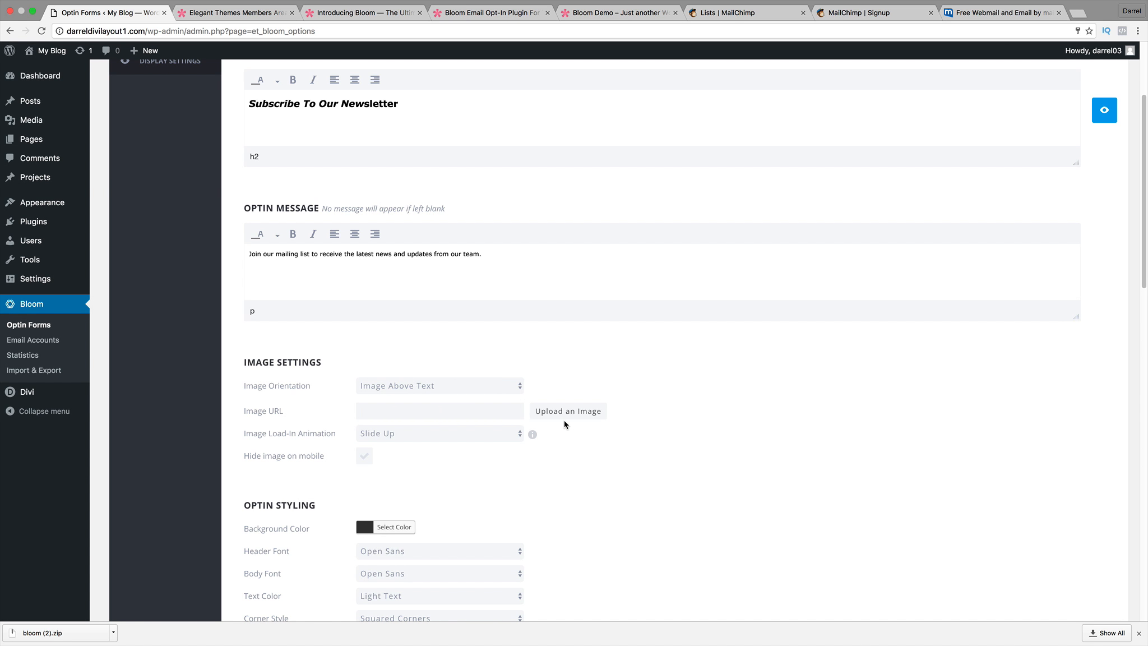
left_click(602, 411)
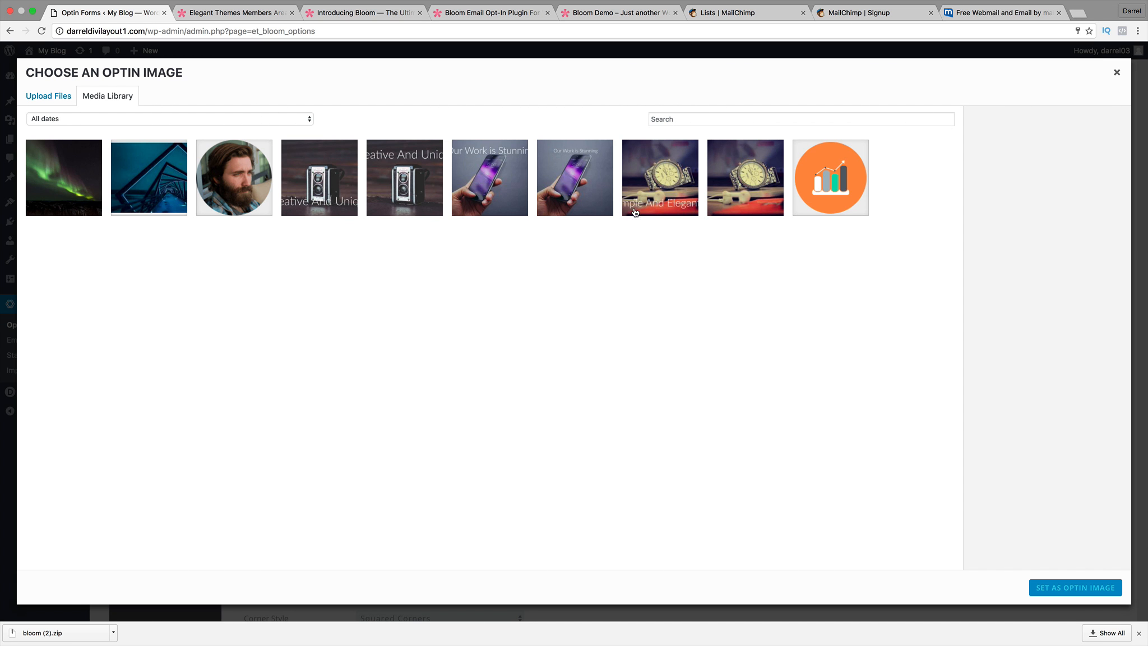
left_click(836, 188)
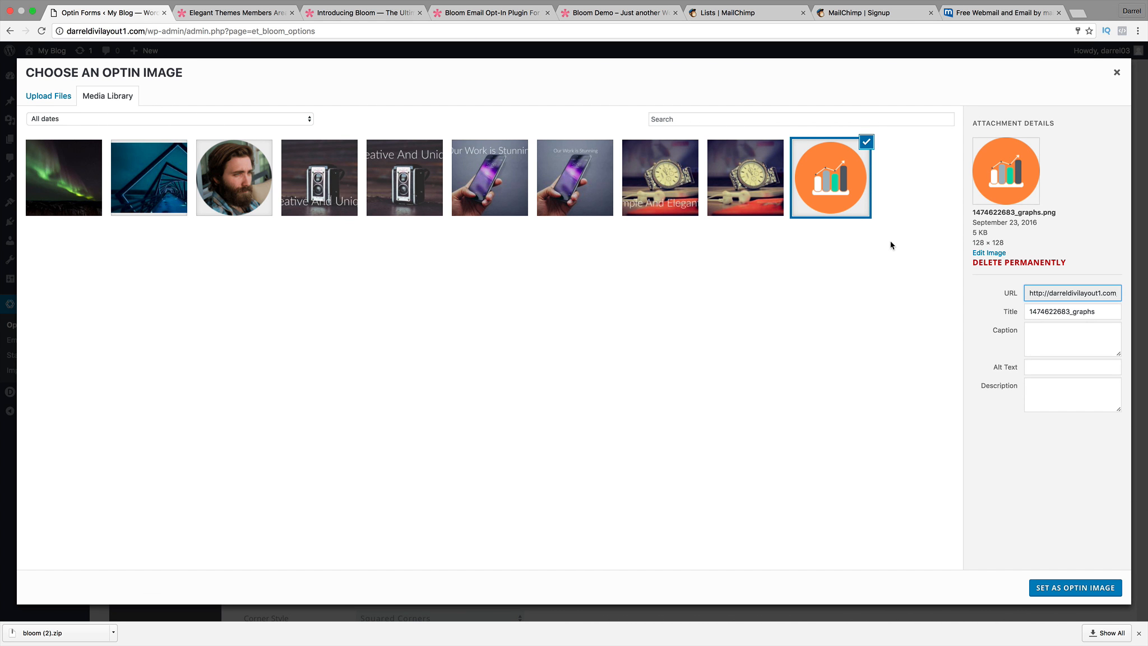
left_click(1068, 594)
scroll(873, 477, "down", 1)
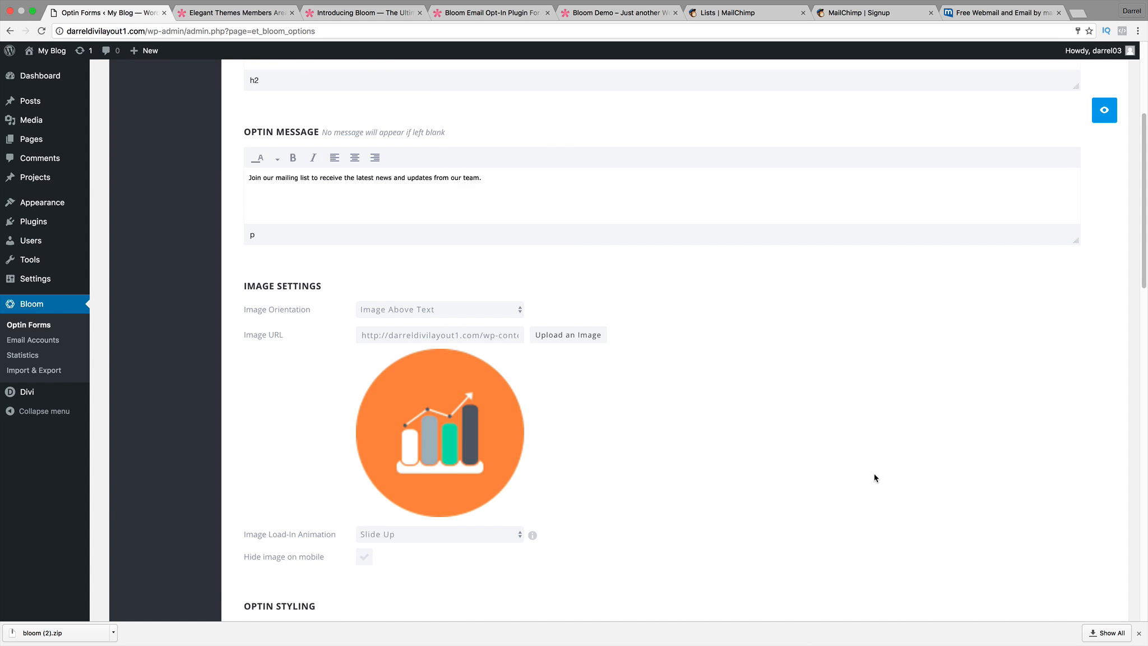
scroll(922, 253, "up", 5)
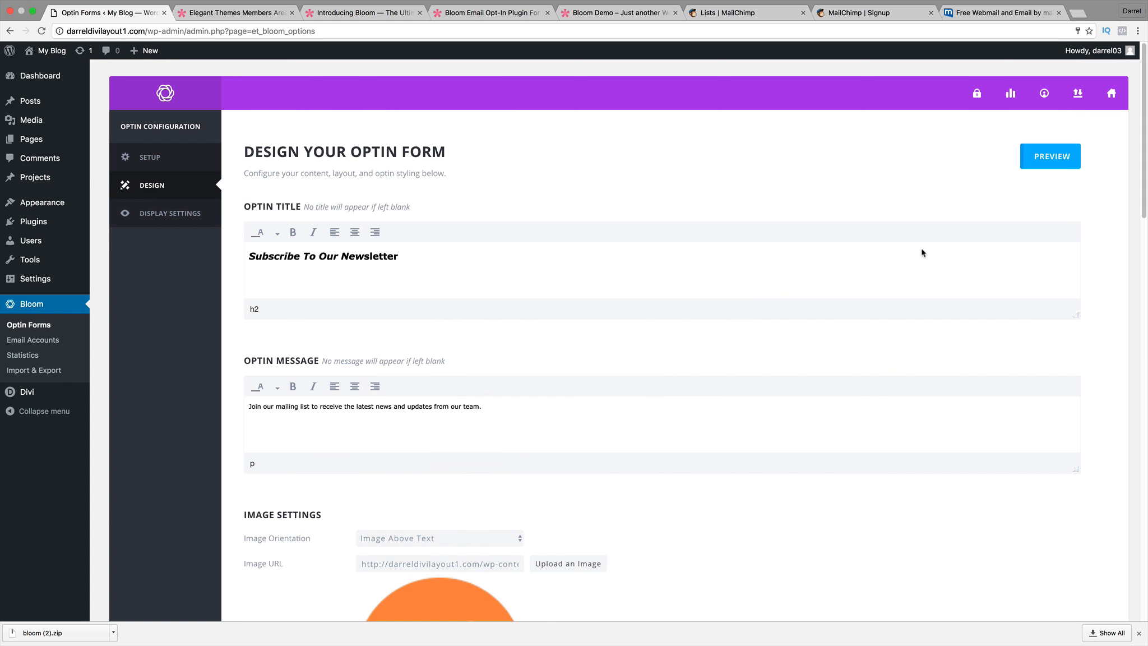
Preview the form with the new image, then set the image load-in animation to Bounce.
left_click(1028, 154)
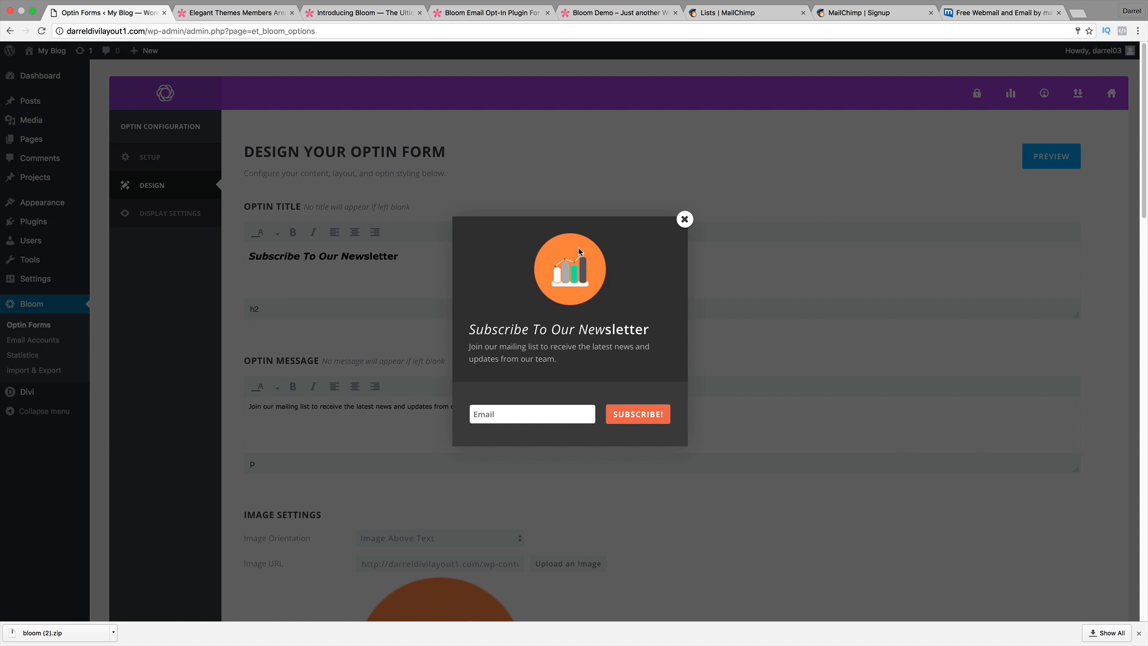
left_click(685, 220)
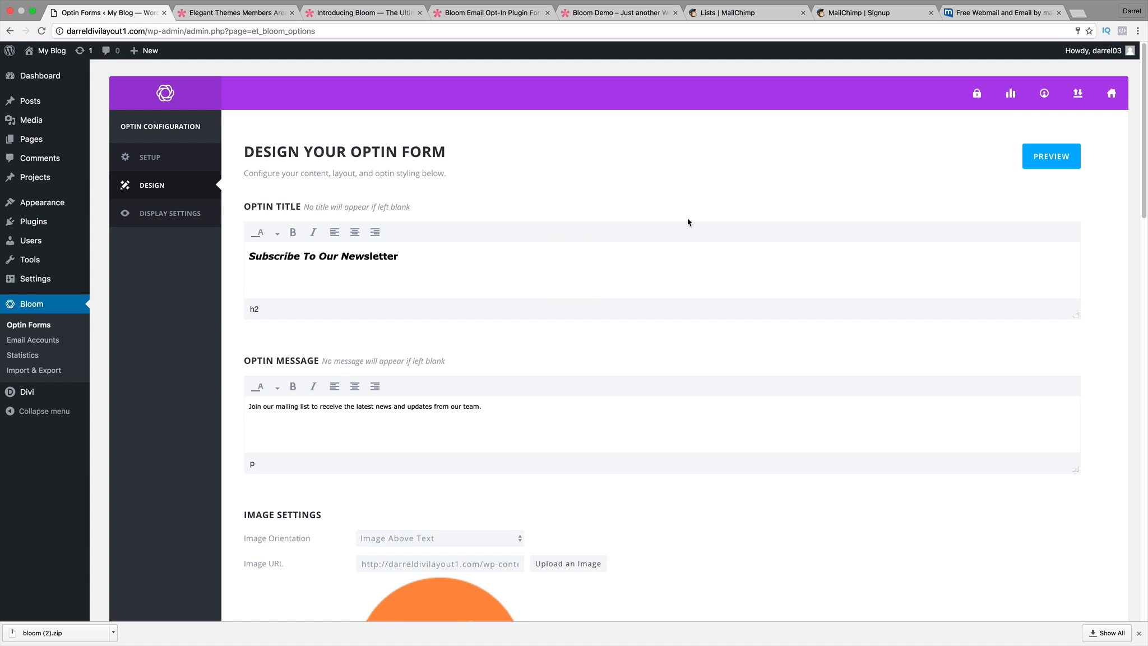
scroll(666, 322, "down", 8)
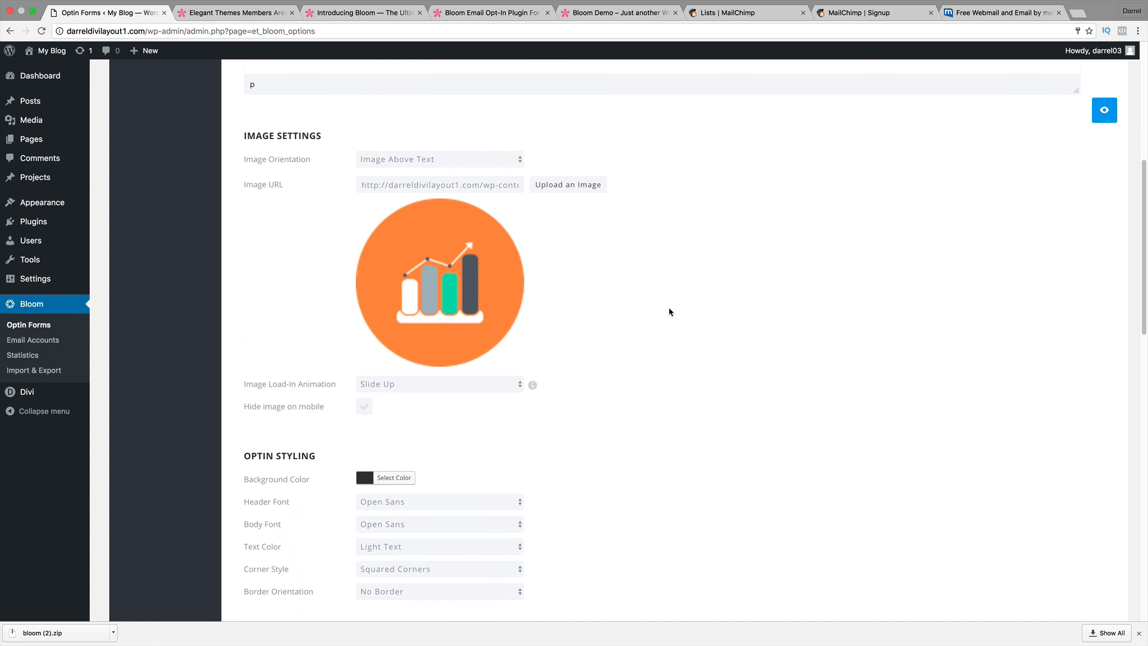
left_click_drag(262, 341, 336, 341)
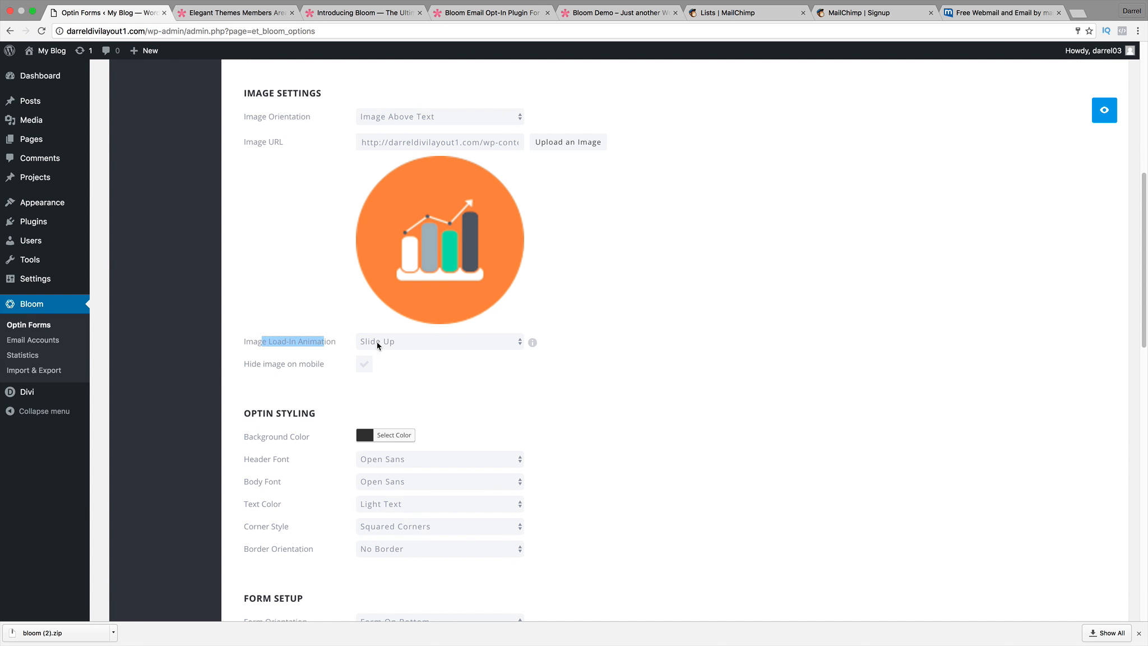
left_click(376, 342)
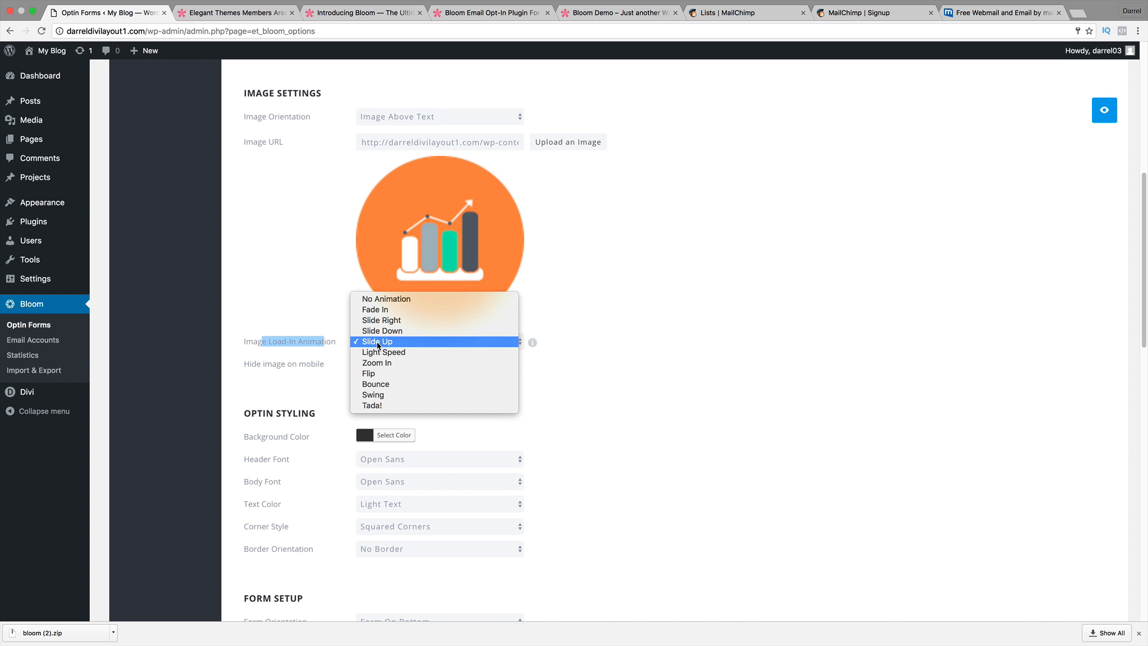
left_click(384, 386)
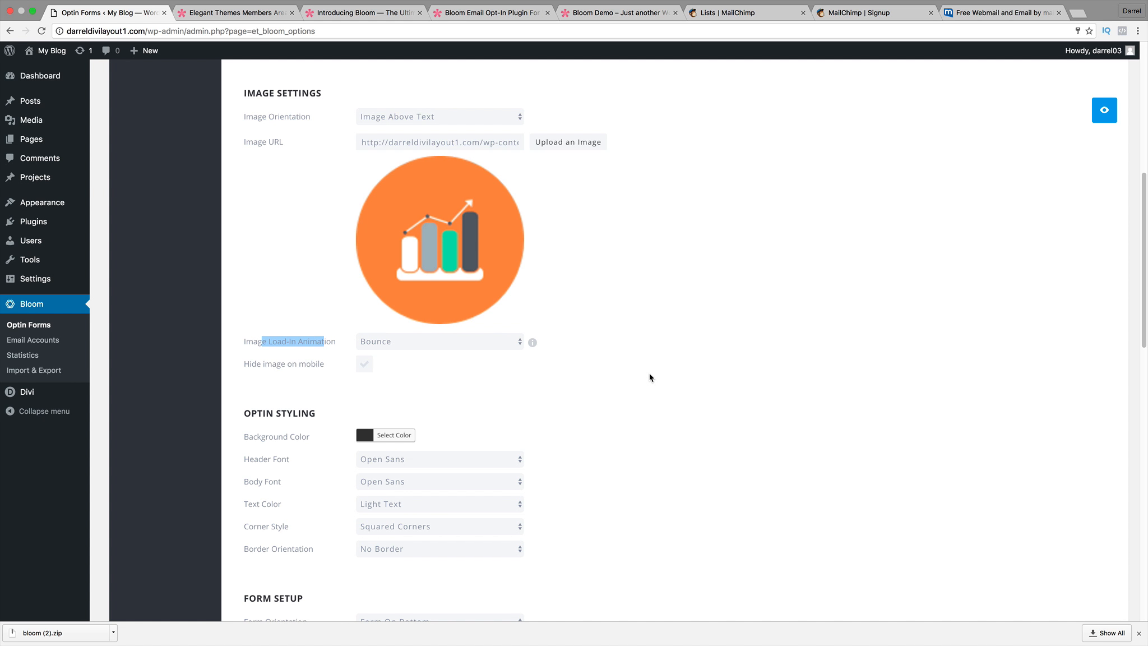
Preview the optin form again with the bouncing bar-chart image.
scroll(1037, 159, "up", 8)
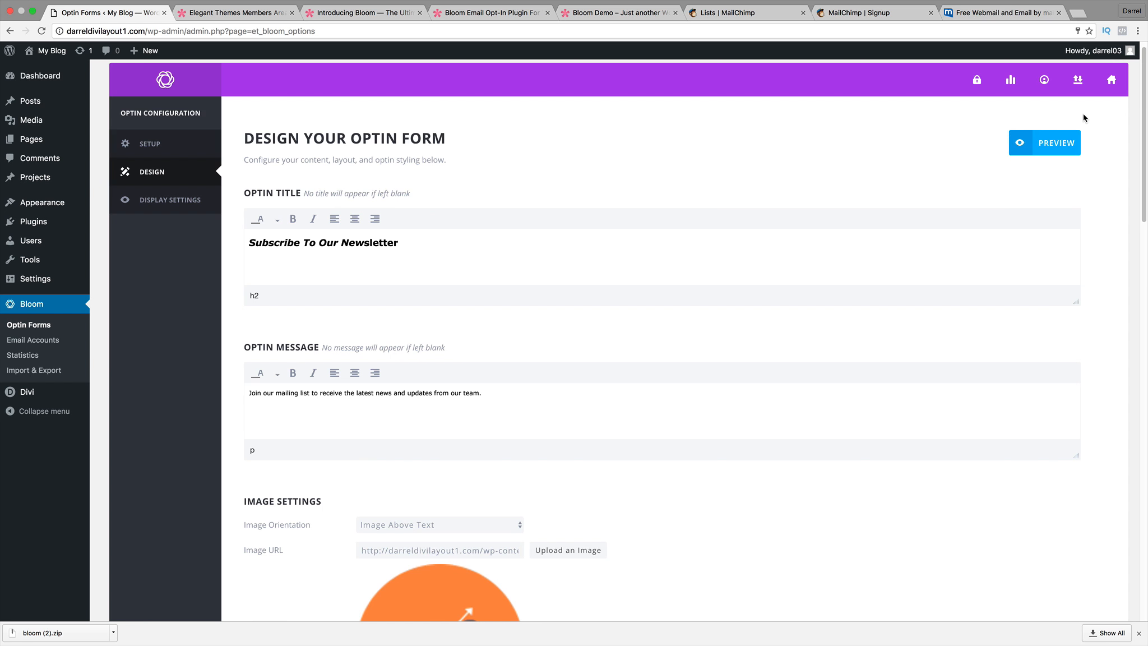
left_click(1044, 143)
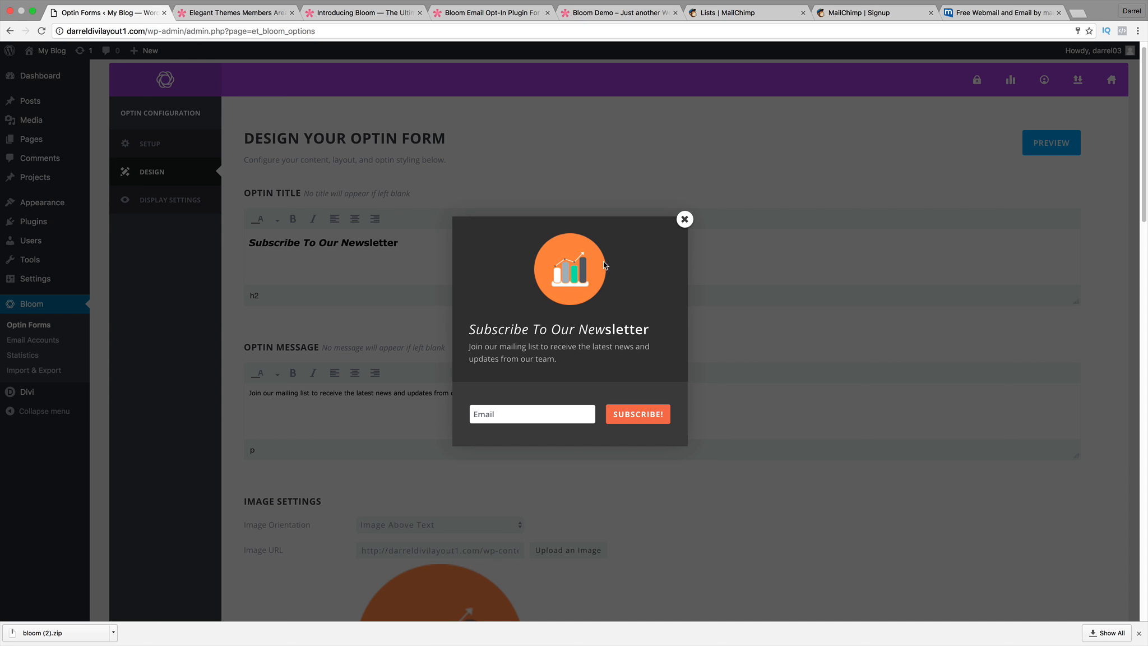
left_click(684, 219)
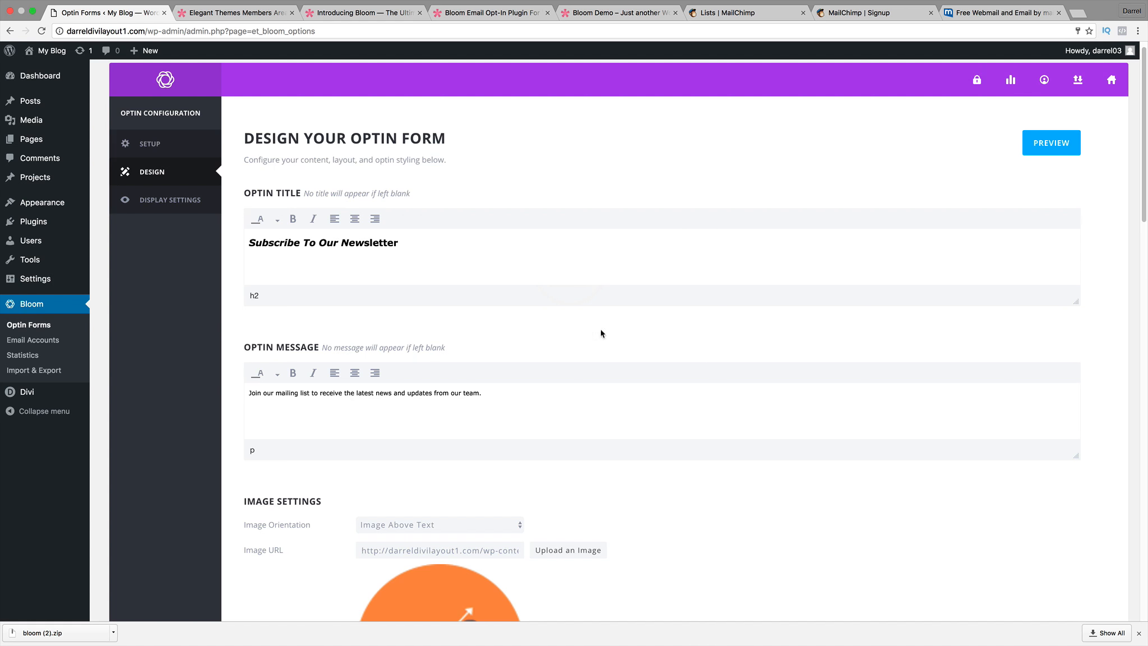
Check the background colour picker without changing it and review the form preview's text.
scroll(589, 351, "down", 5)
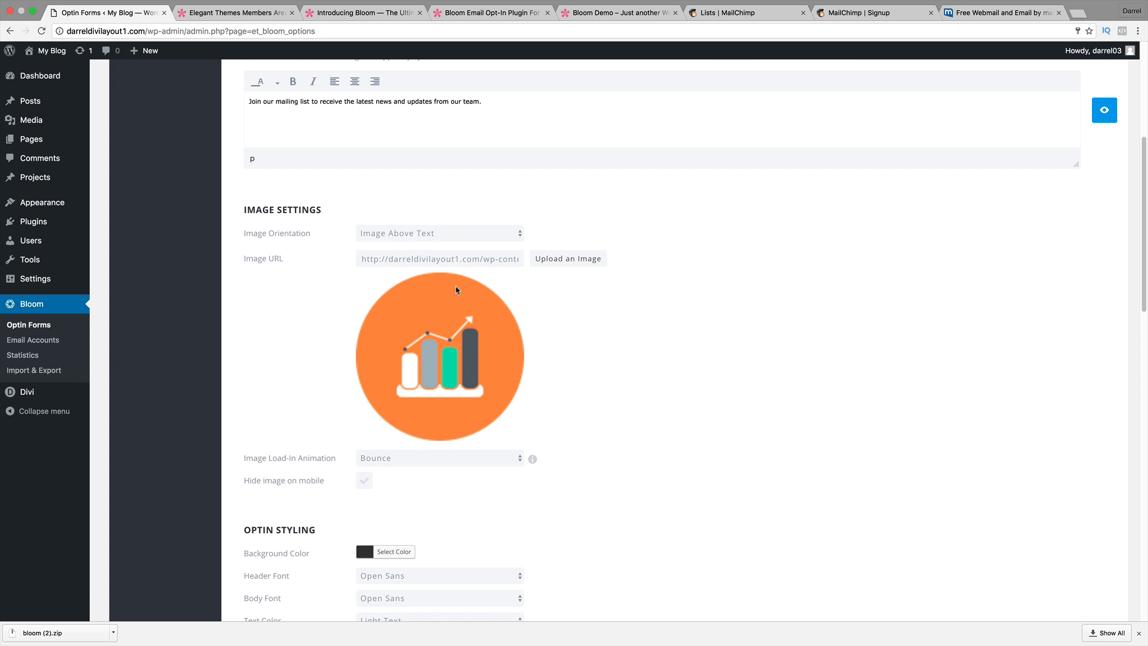
scroll(432, 445, "down", 3)
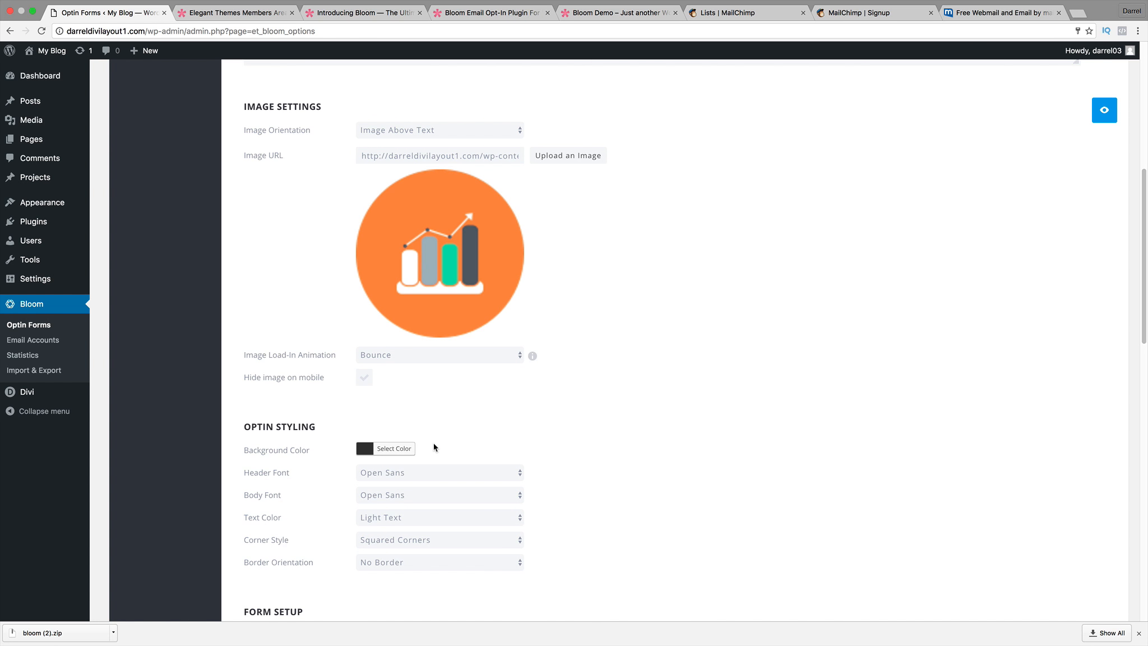
scroll(296, 388, "down", 1)
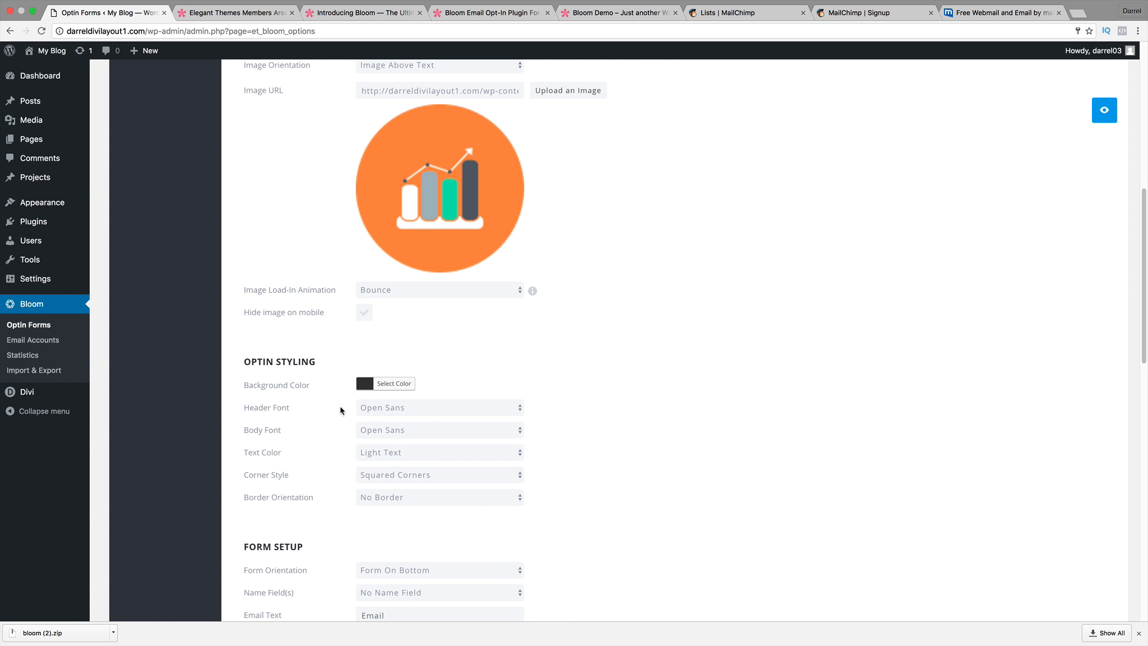
left_click(395, 388)
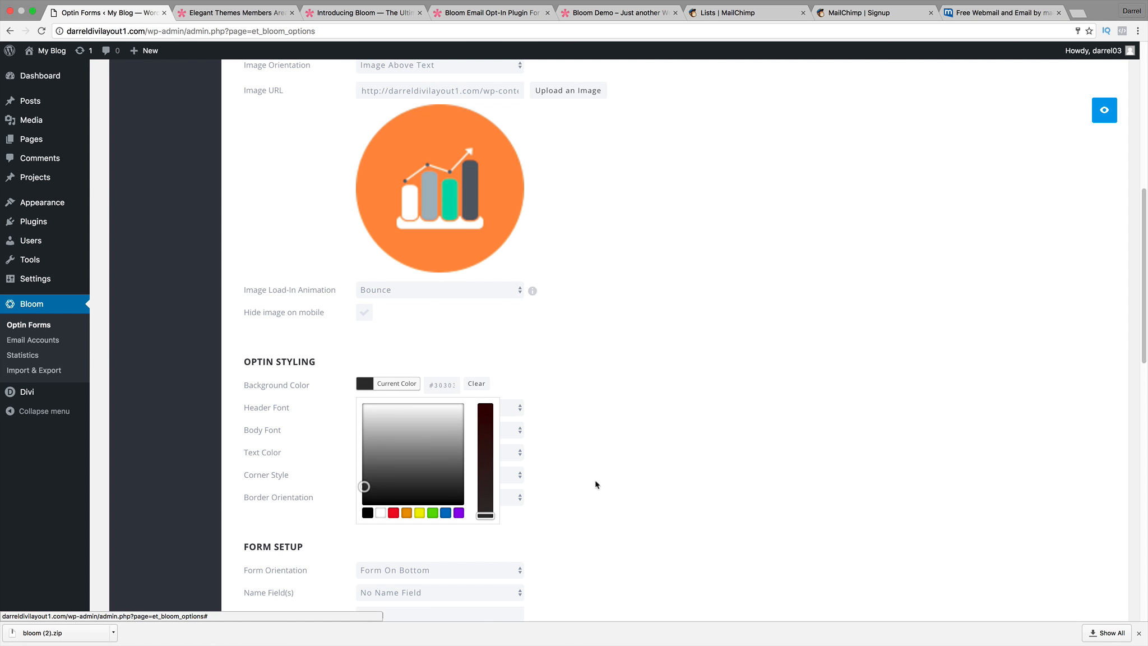
left_click(657, 470)
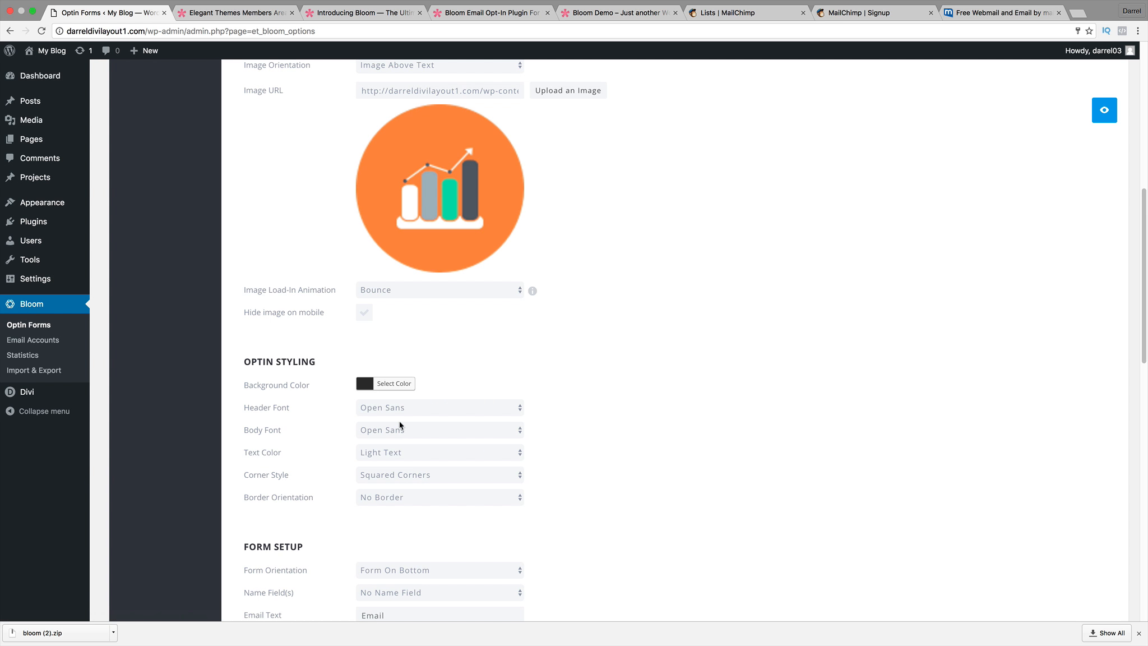
left_click(1108, 115)
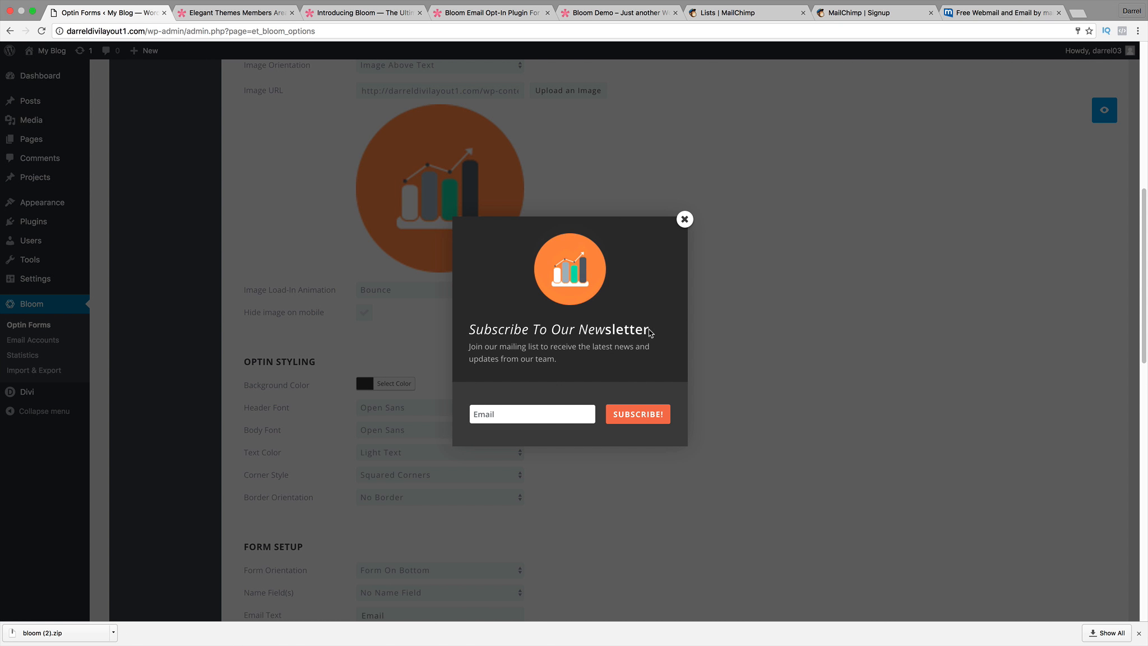
left_click_drag(650, 333, 467, 328)
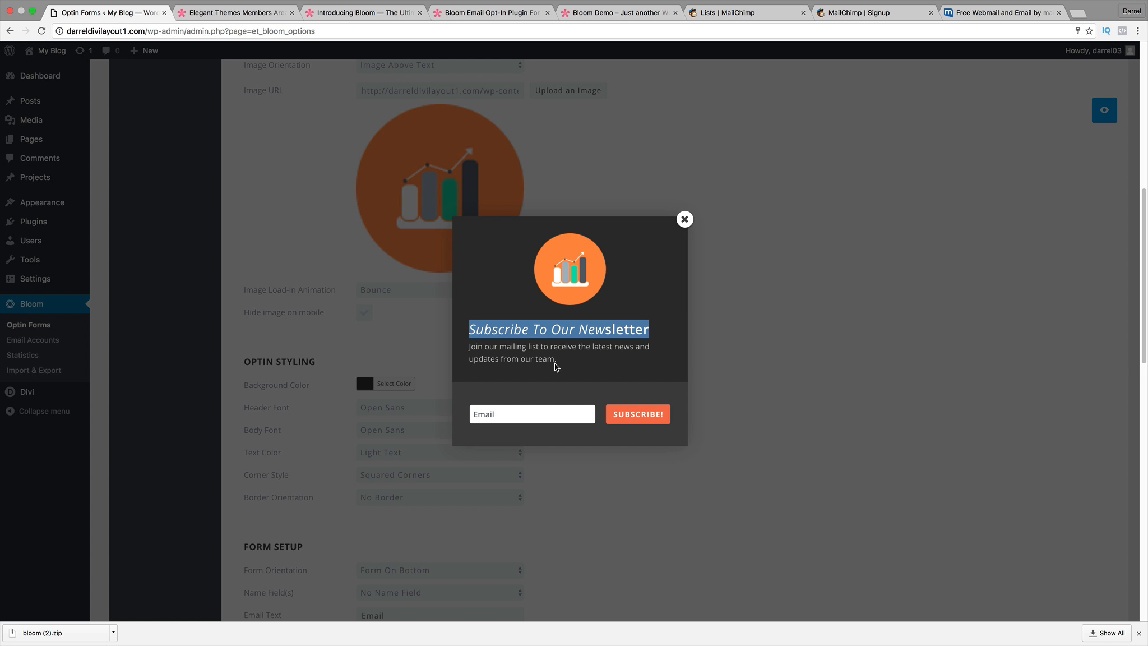
left_click_drag(556, 361, 460, 345)
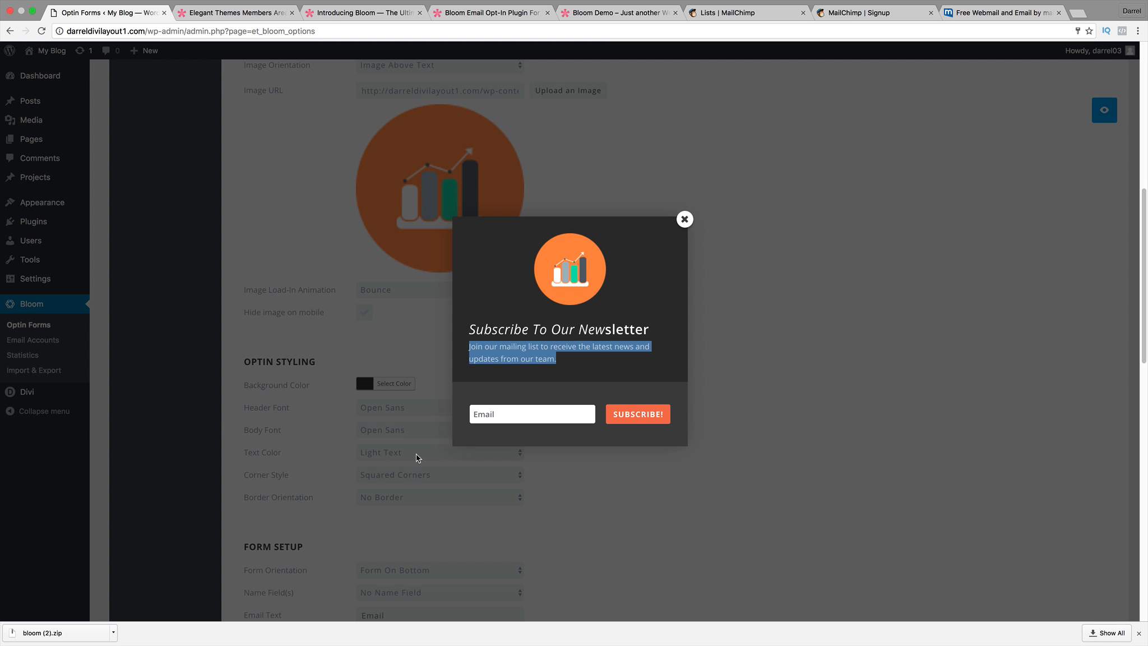
left_click(684, 219)
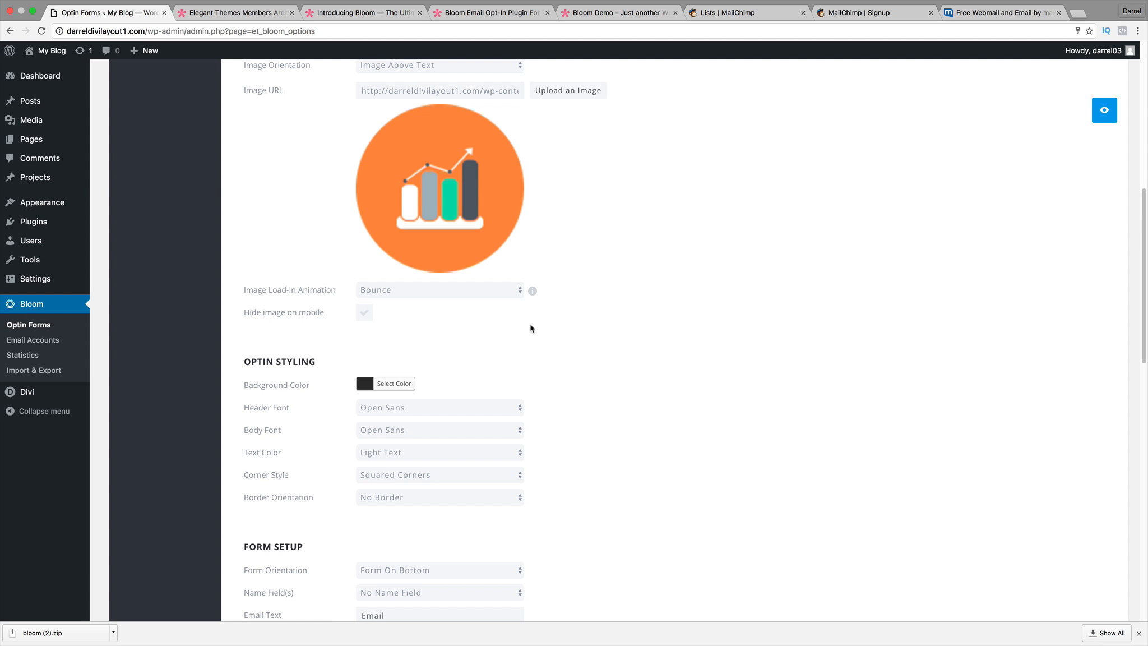
Try Dark Text, revert to Light Text, set Corner Style to Rounded Corners, and preview.
left_click(433, 447)
left_click(432, 458)
left_click(431, 453)
left_click(431, 445)
left_click(407, 475)
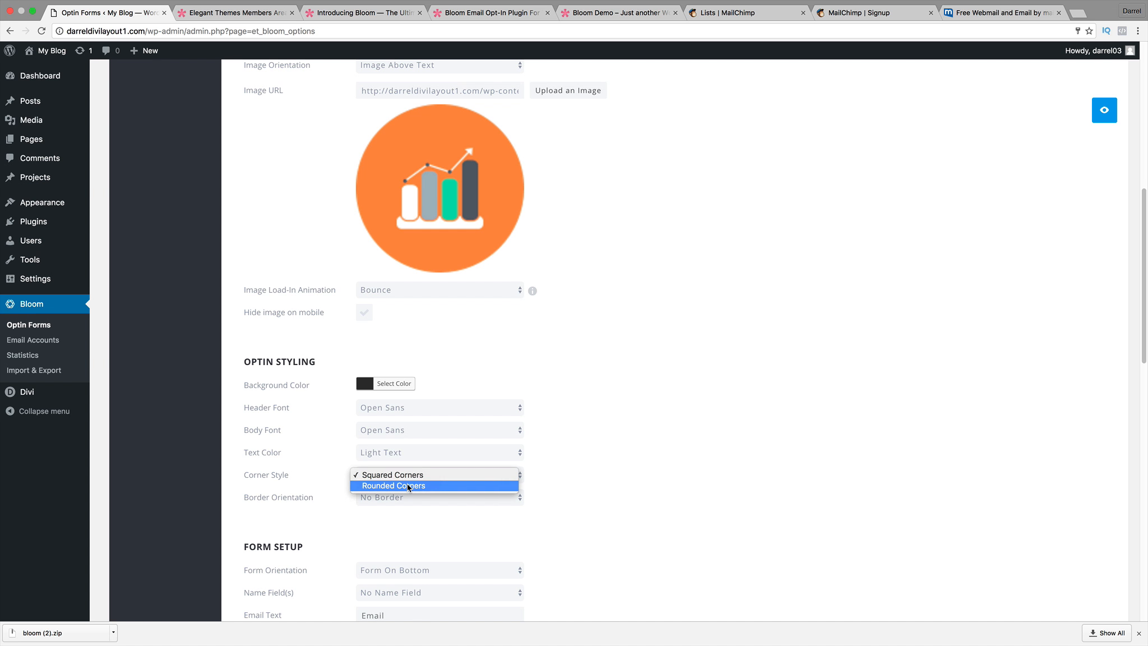
left_click(406, 486)
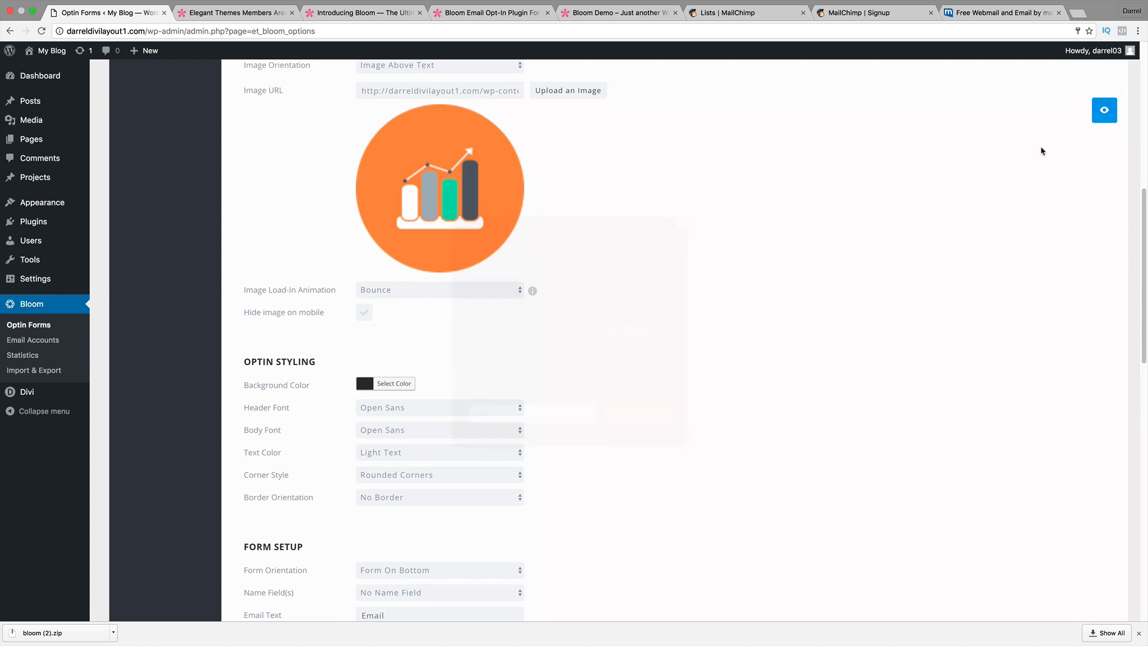
left_click(1103, 110)
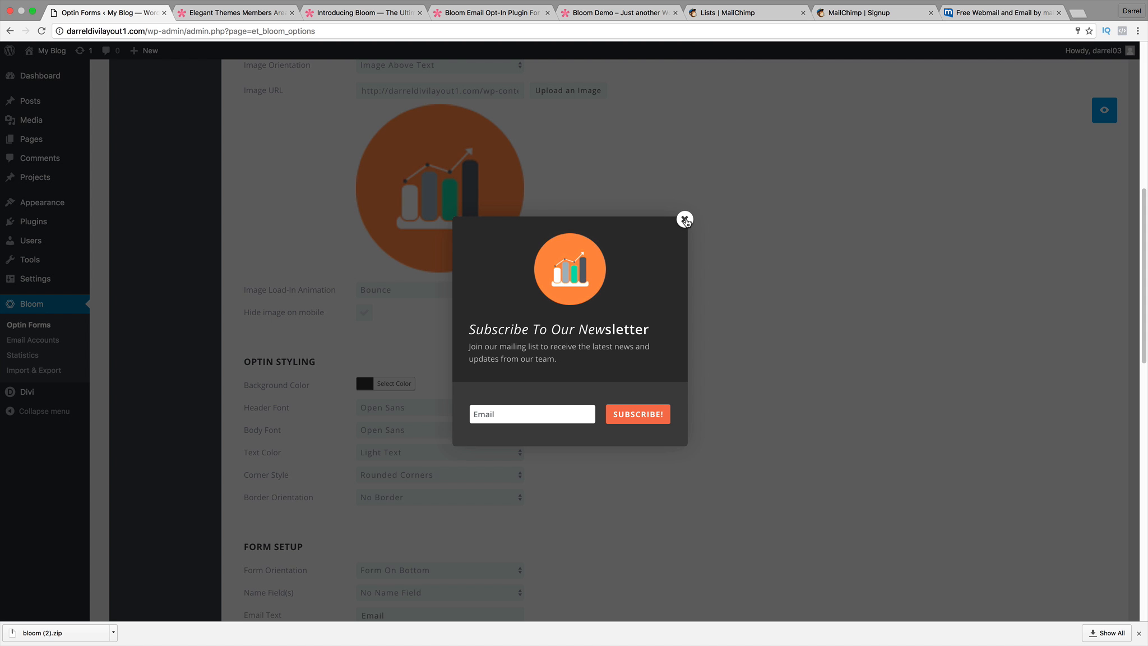
Set Form Orientation to Form On Left and preview the optin with fields on the left.
left_click(685, 220)
scroll(620, 297, "down", 5)
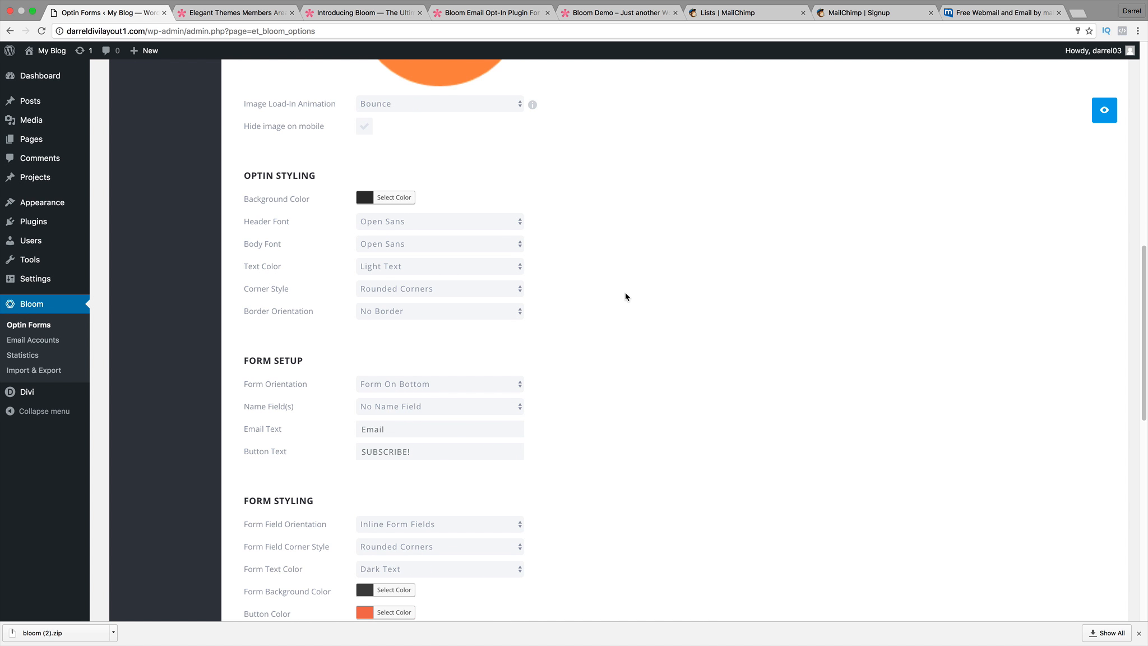
scroll(622, 291, "down", 1)
left_click(398, 358)
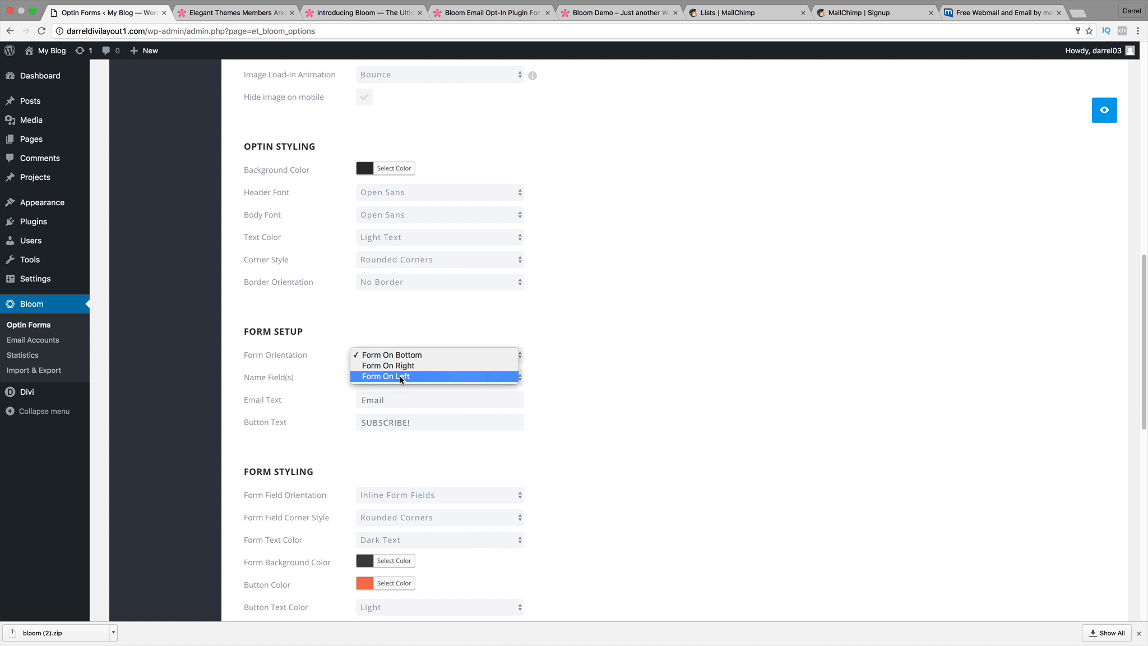
left_click(400, 377)
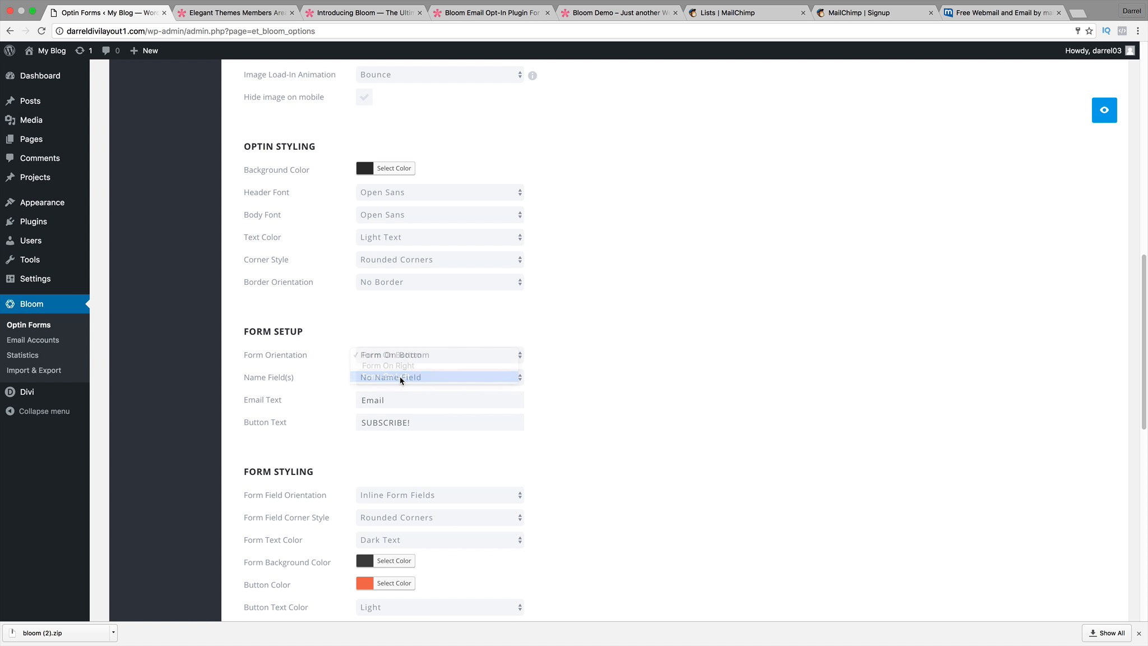
left_click(1103, 111)
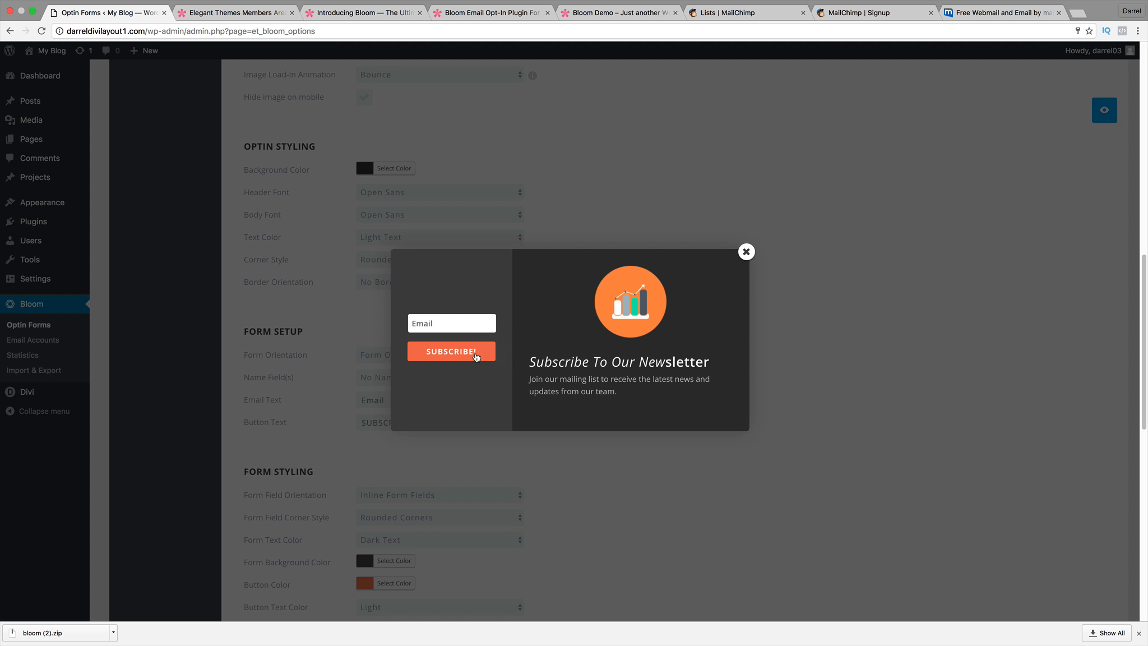
left_click(745, 256)
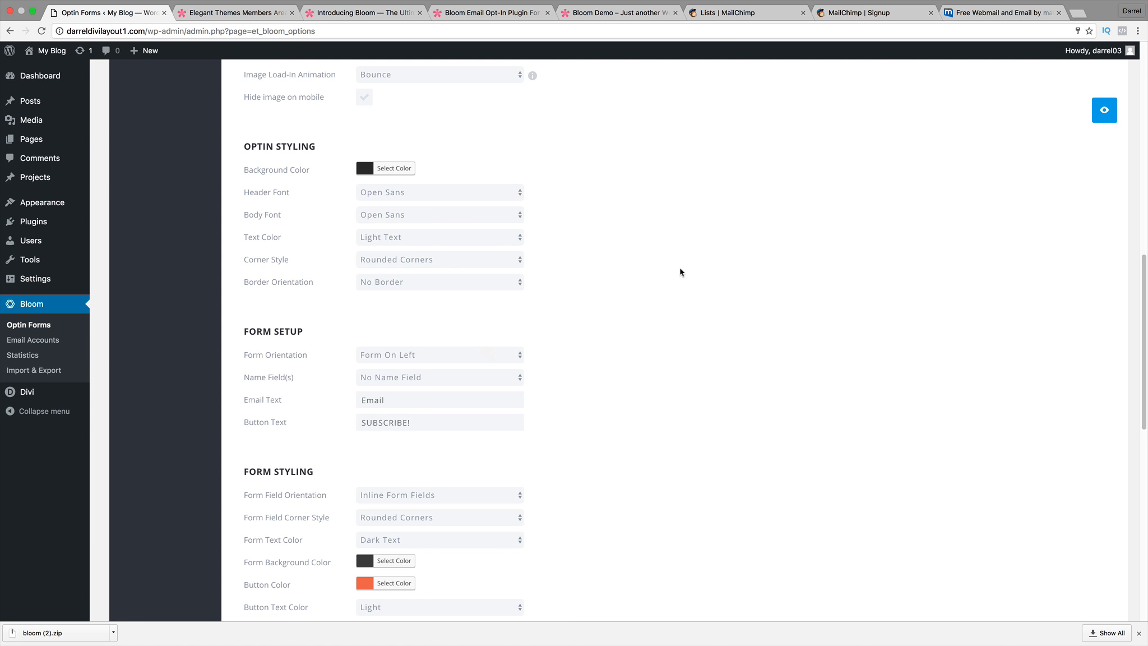
scroll(566, 387, "down", 2)
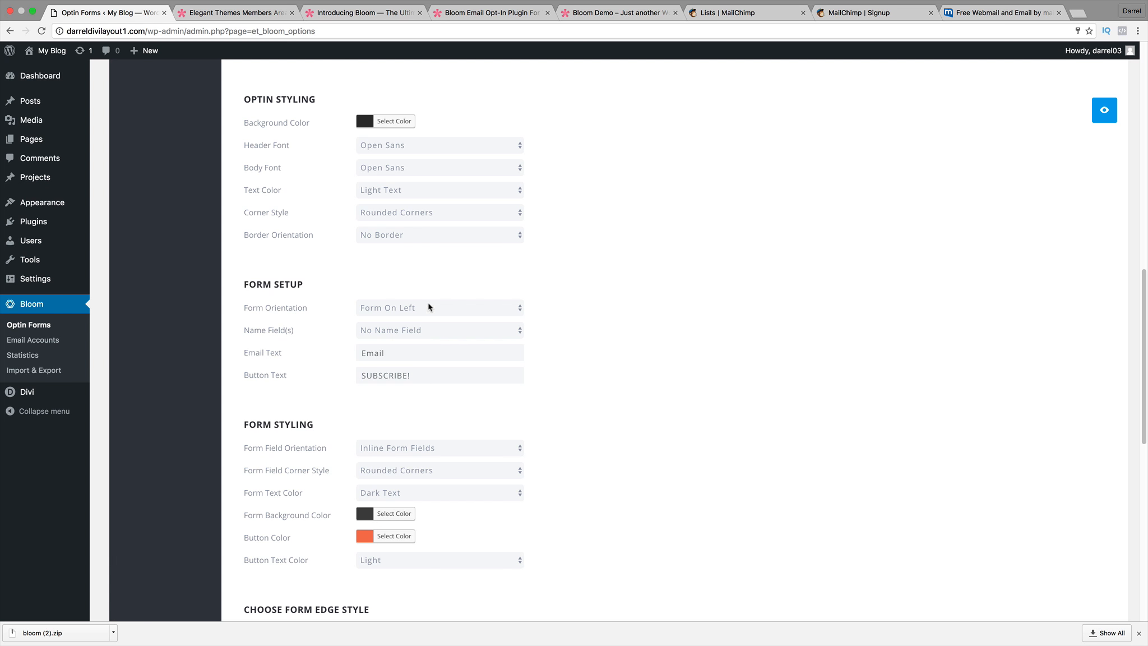
Keep rounded field corners and stacked field orientation, then preview the form.
scroll(437, 376, "down", 1)
scroll(437, 381, "down", 3)
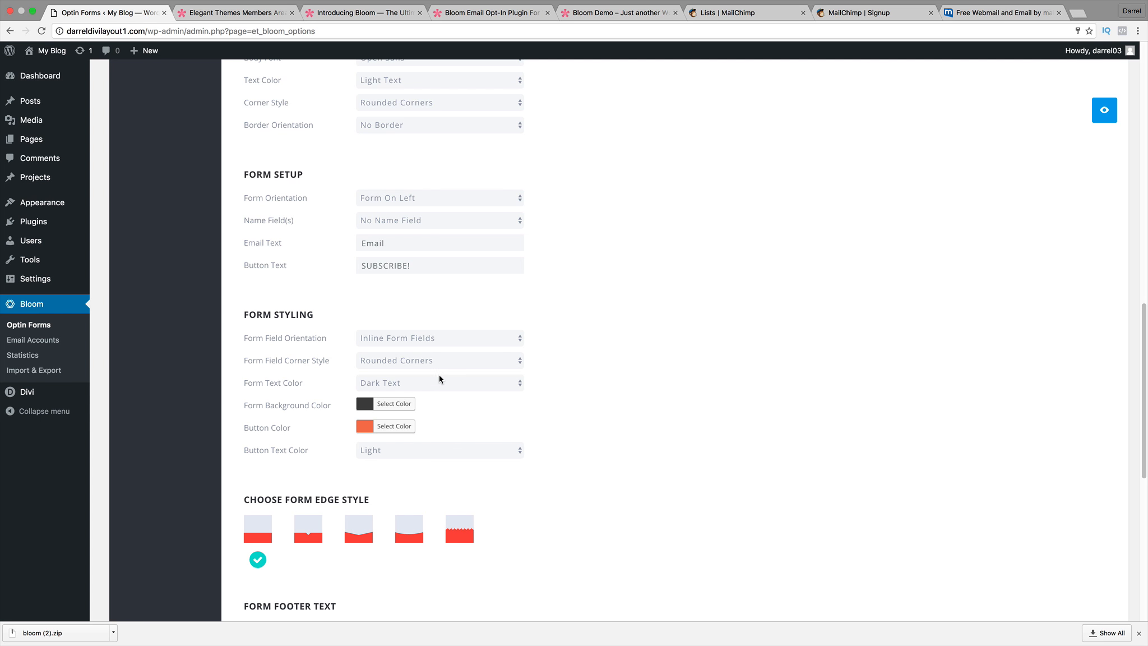
left_click(438, 361)
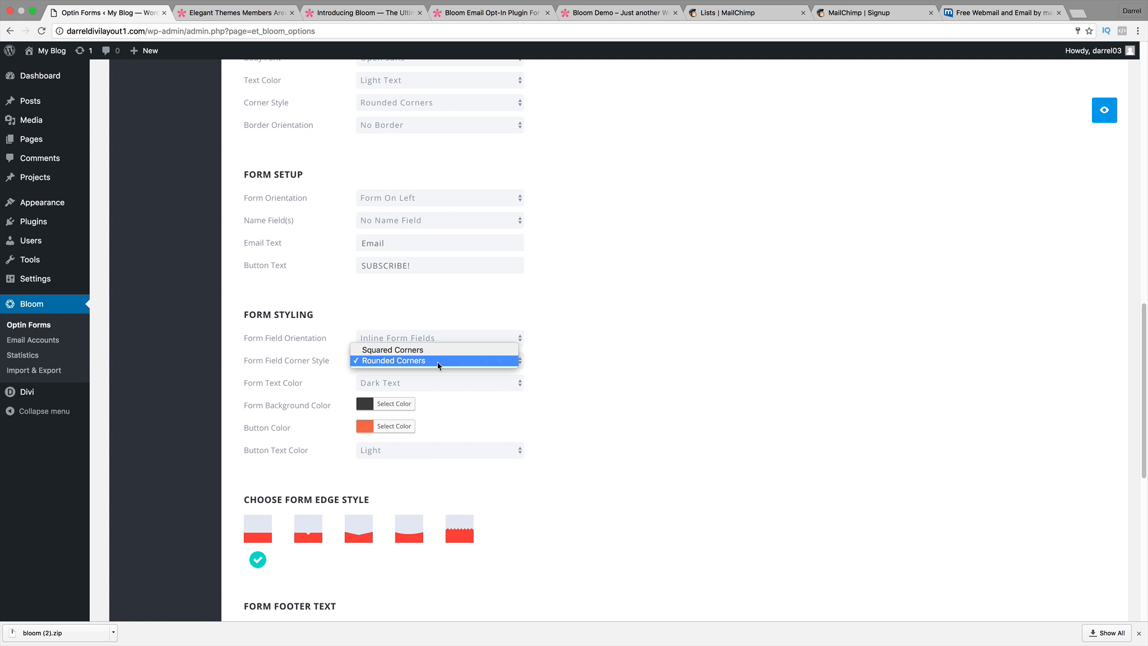
left_click(561, 304)
left_click(470, 339)
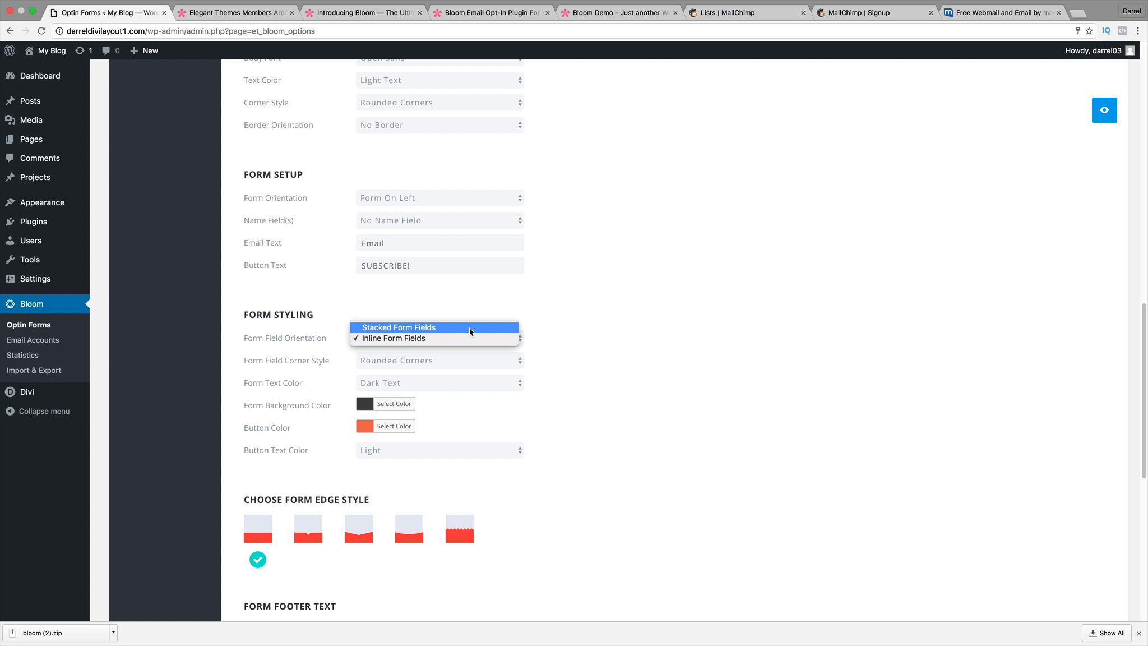
left_click(469, 328)
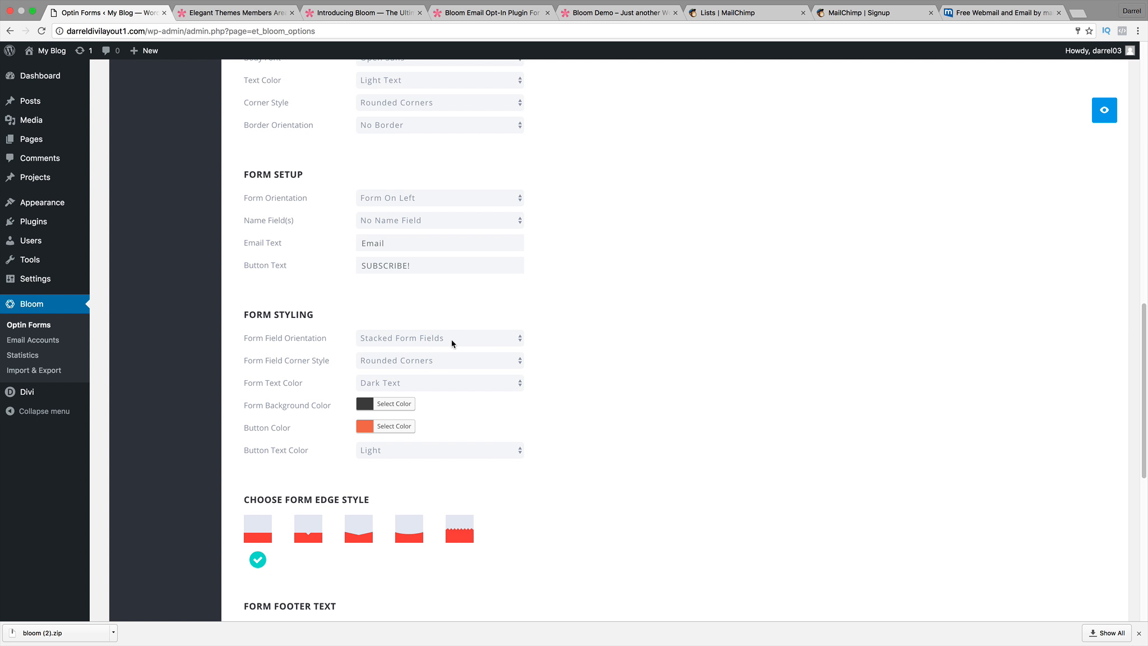
left_click(452, 340)
left_click(533, 306)
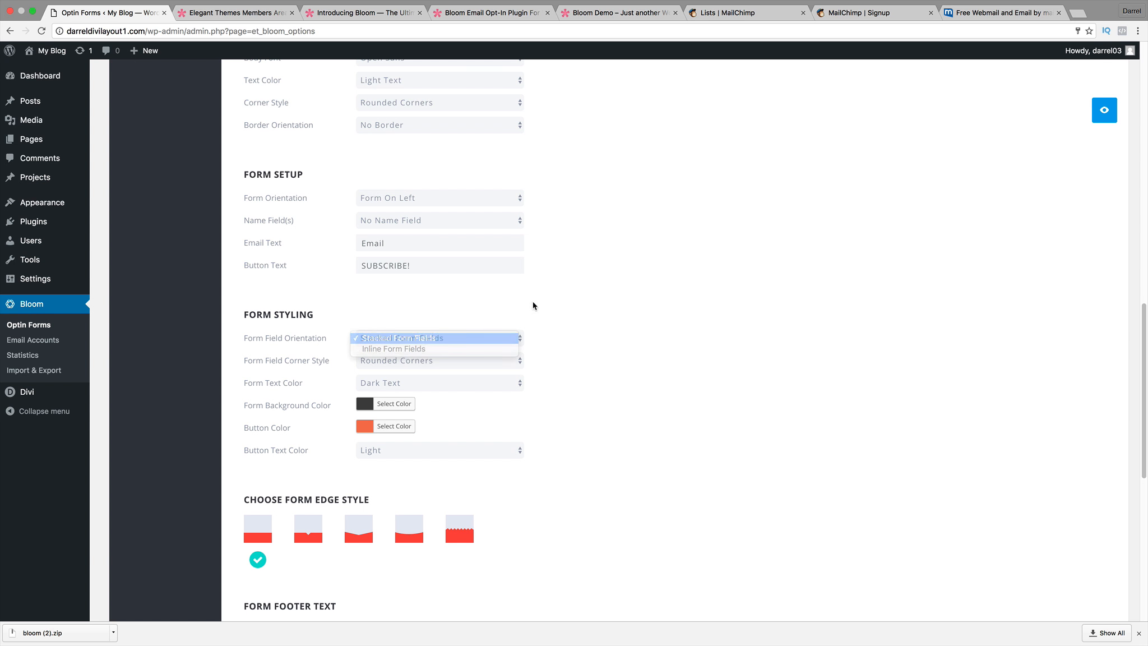
left_click(1103, 115)
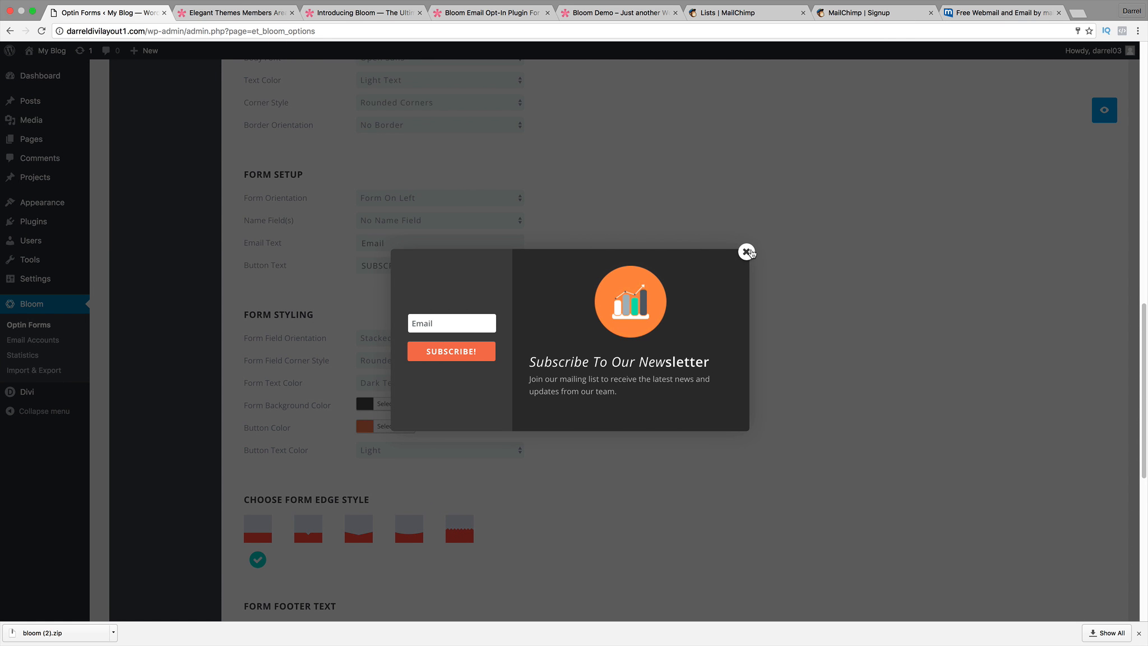
left_click(746, 251)
Move the form fields back to the bottom and preview the stacked layout.
scroll(688, 256, "up", 3)
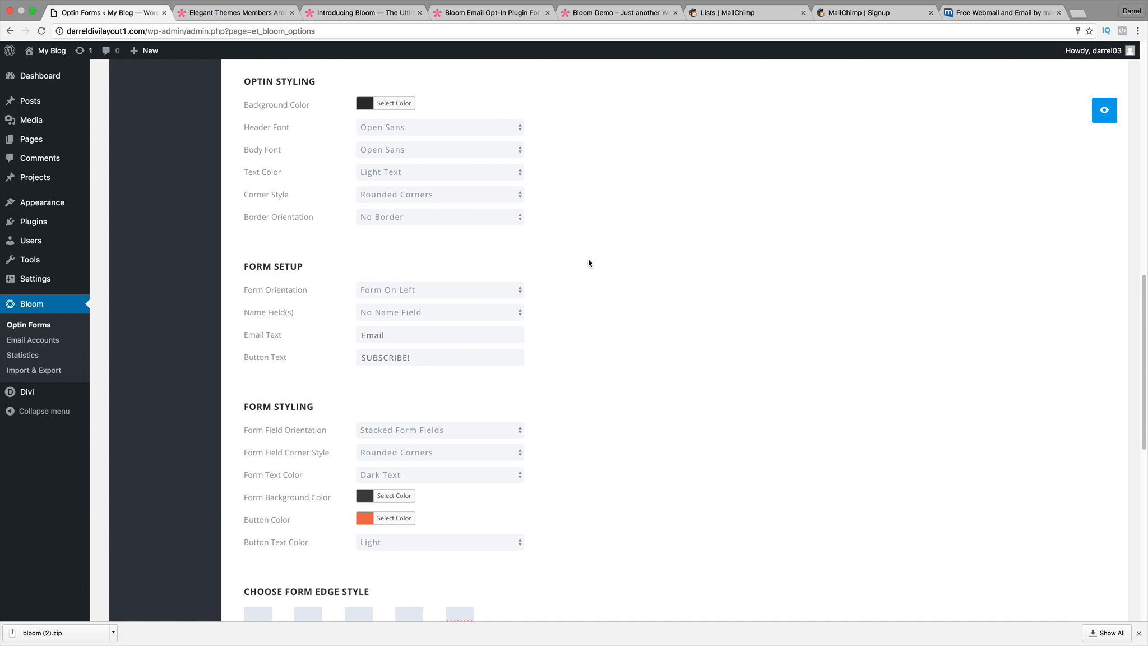
left_click(519, 284)
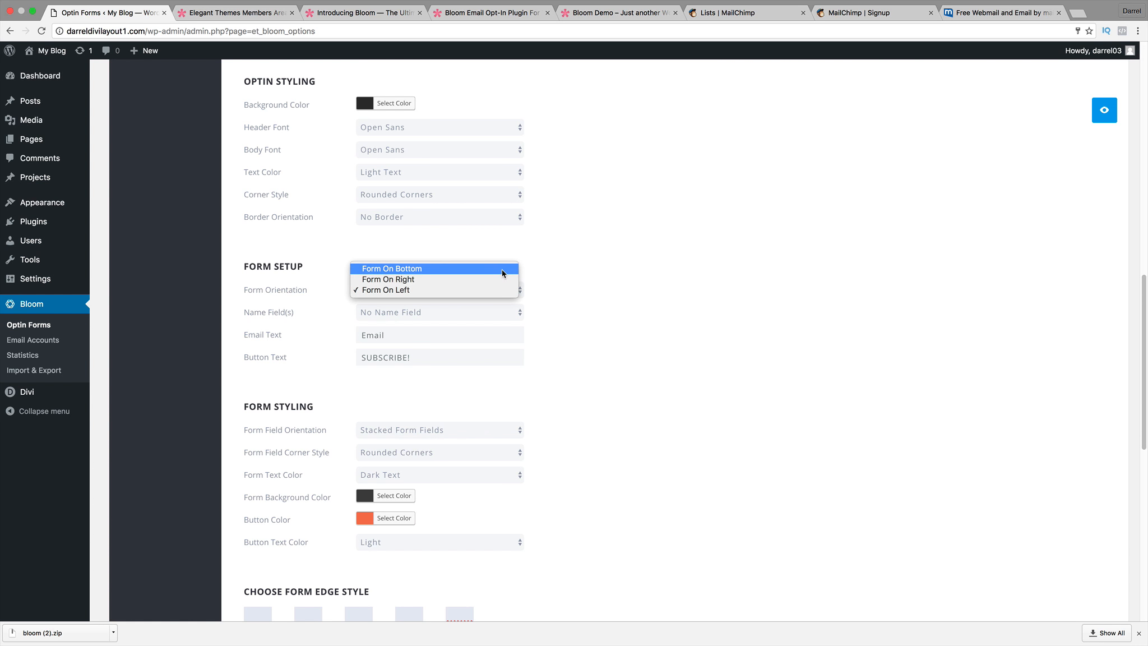
left_click(493, 268)
scroll(545, 410, "down", 2)
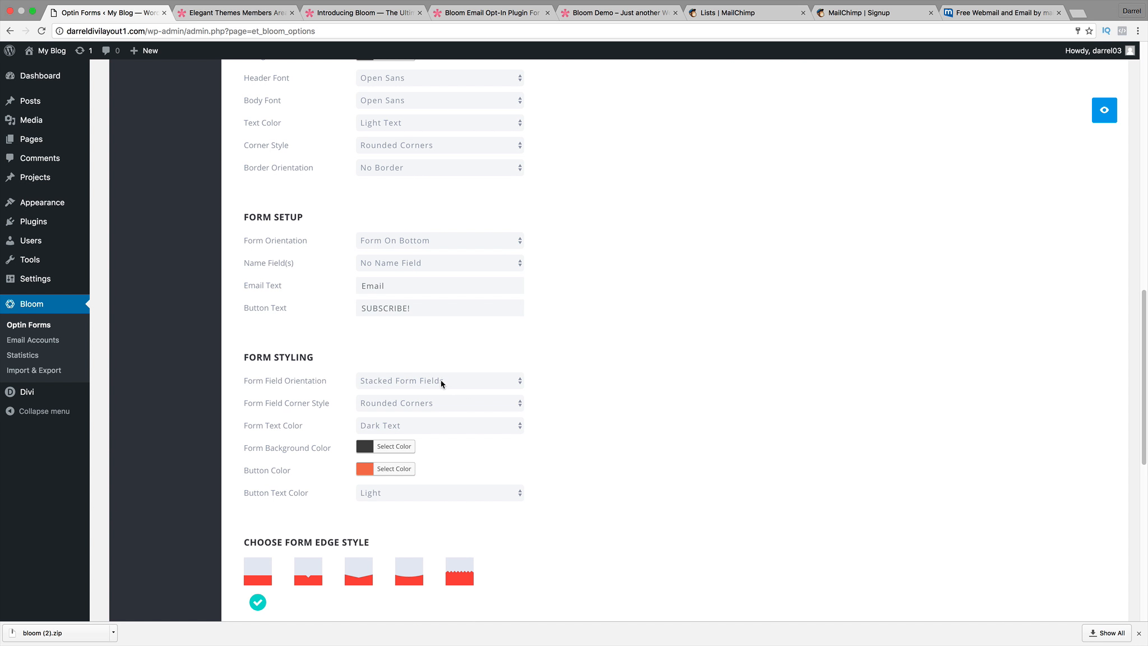
left_click(1103, 111)
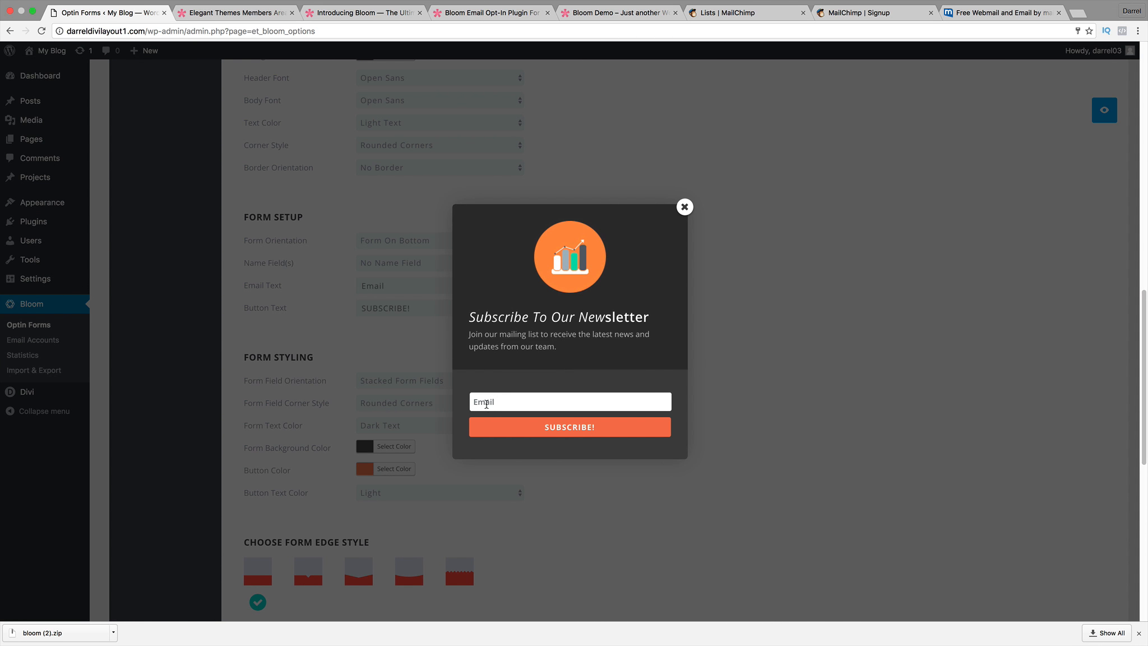
left_click(477, 401)
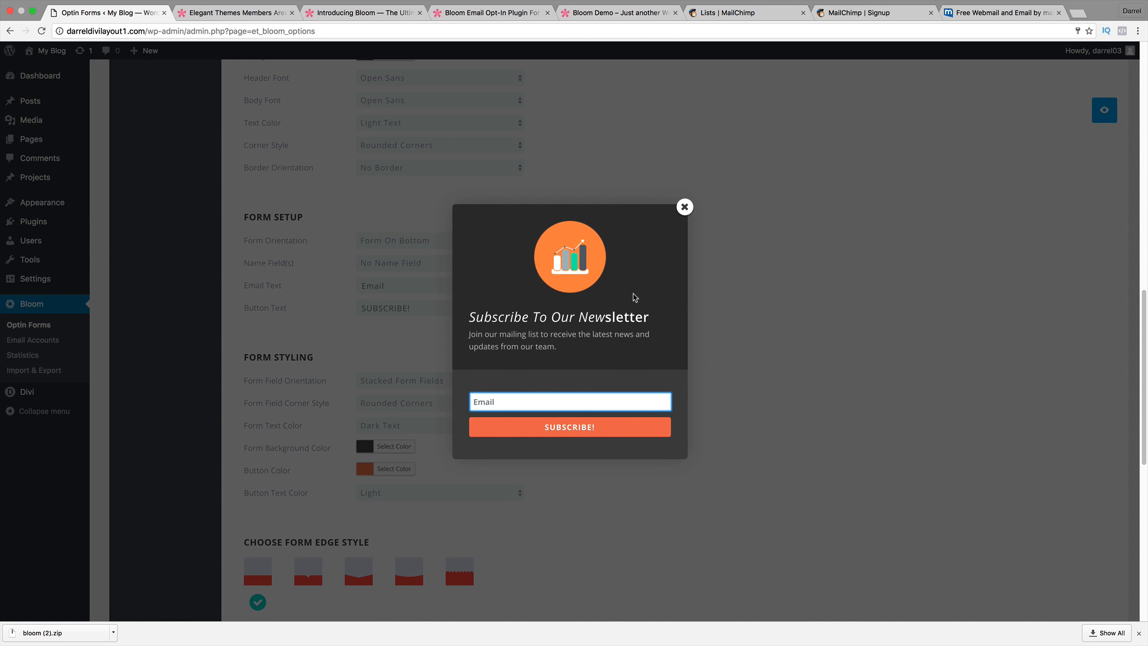
left_click(684, 206)
Set Form Field Orientation to Inline Form Fields and preview the email box beside SUBSCRIBE!
left_click(436, 376)
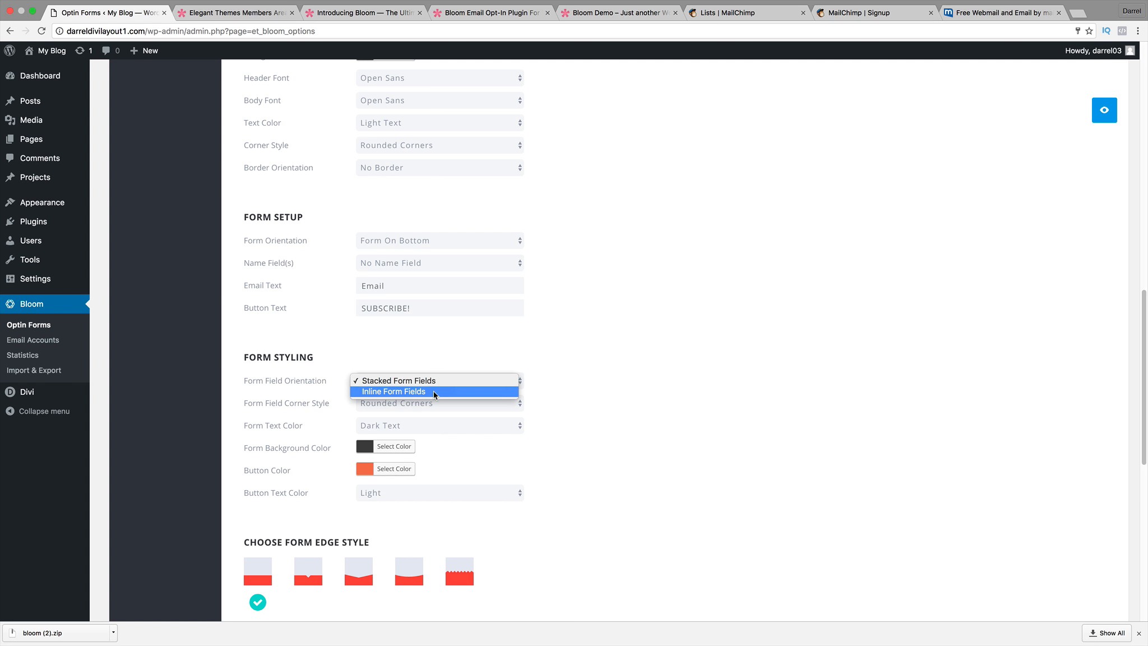
left_click(433, 391)
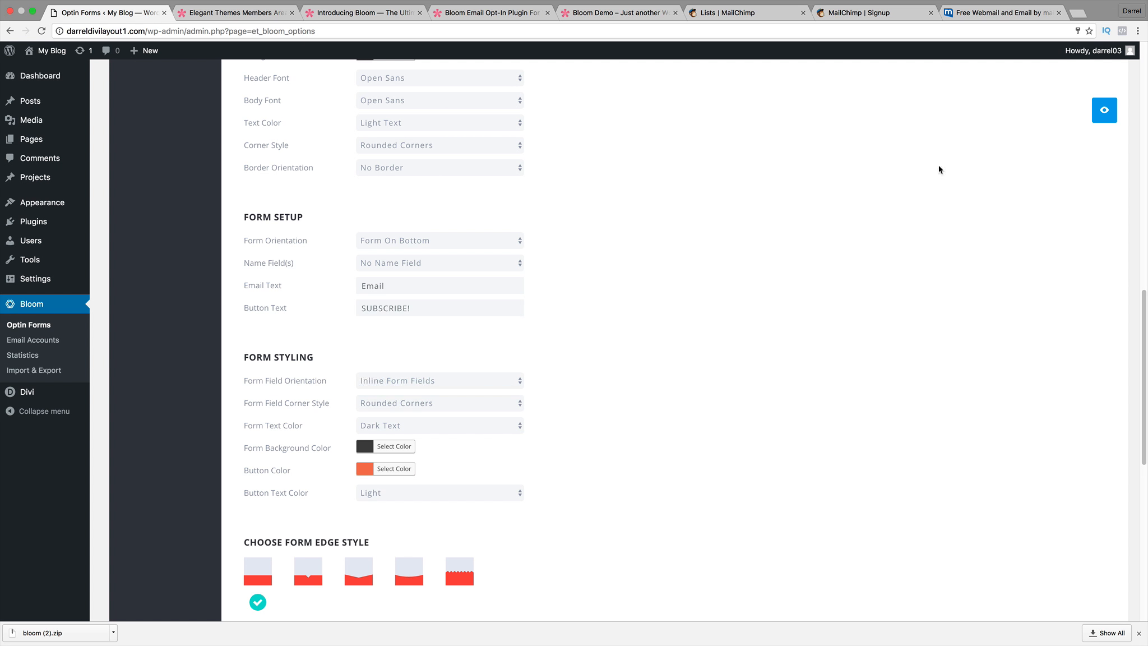
left_click(1101, 110)
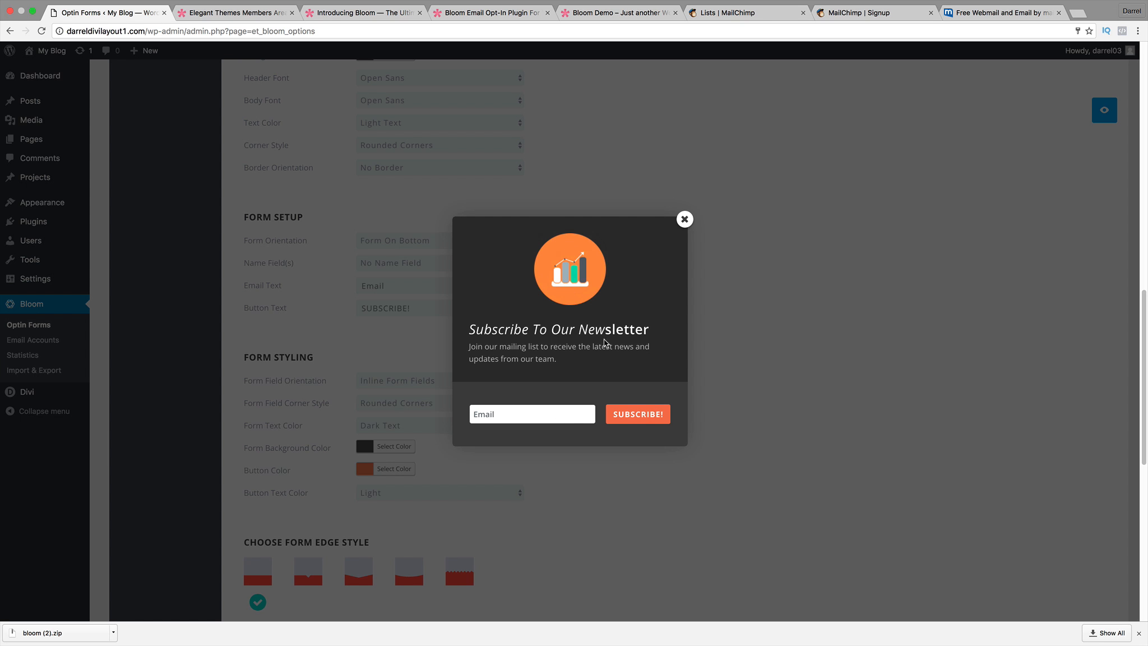
left_click(684, 220)
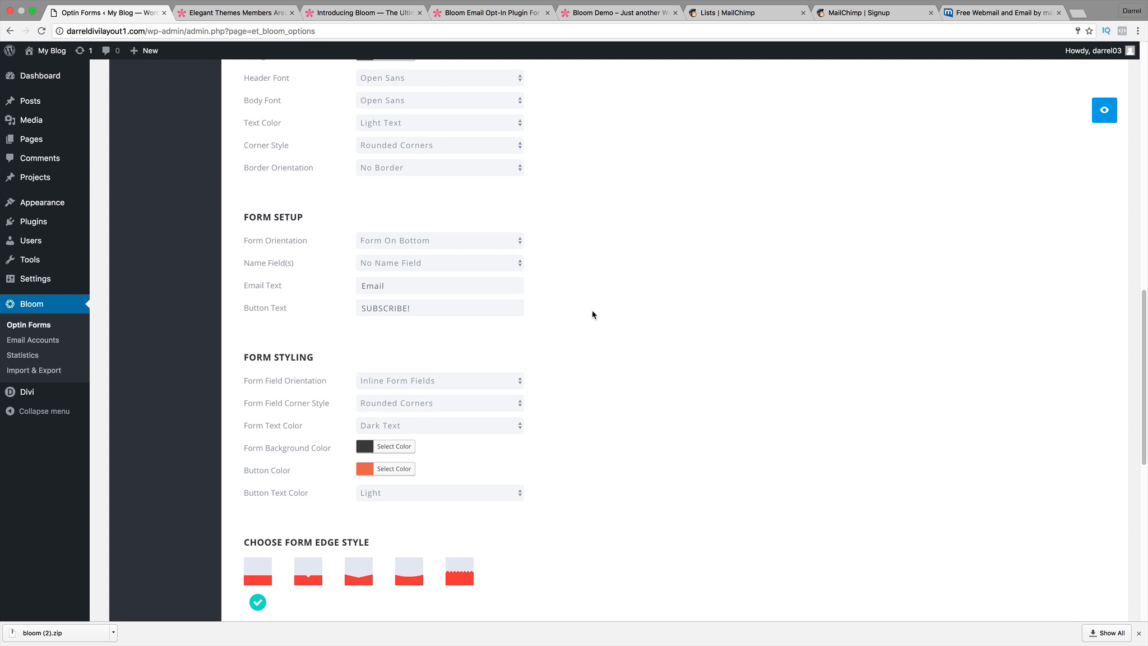
scroll(593, 314, "down", 1)
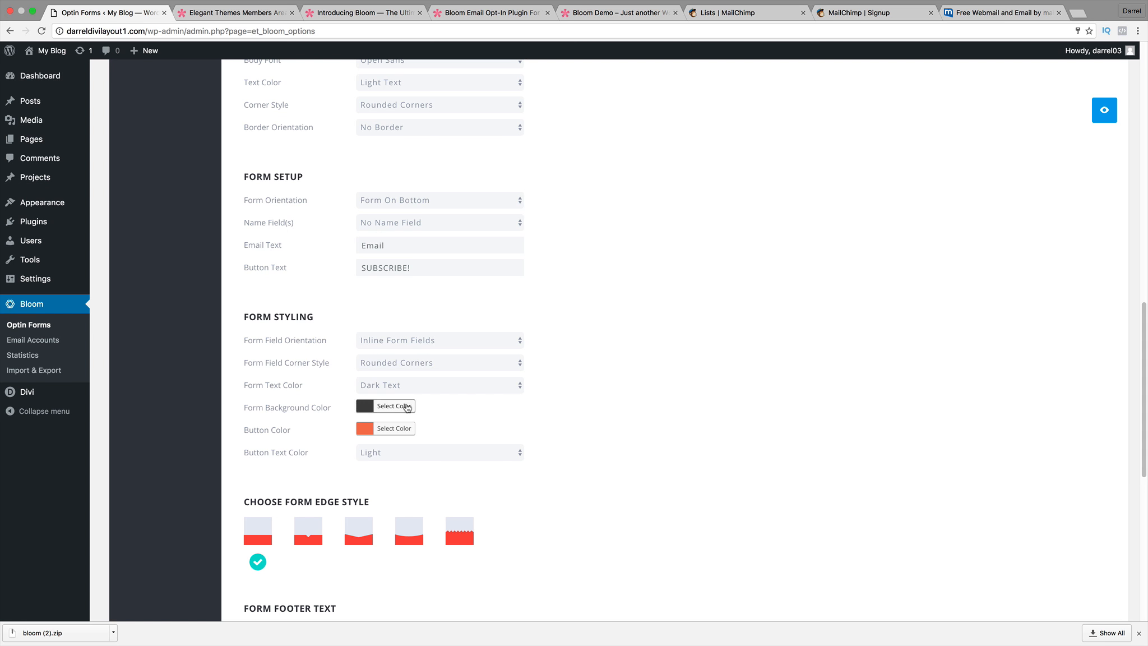
scroll(408, 420, "down", 2)
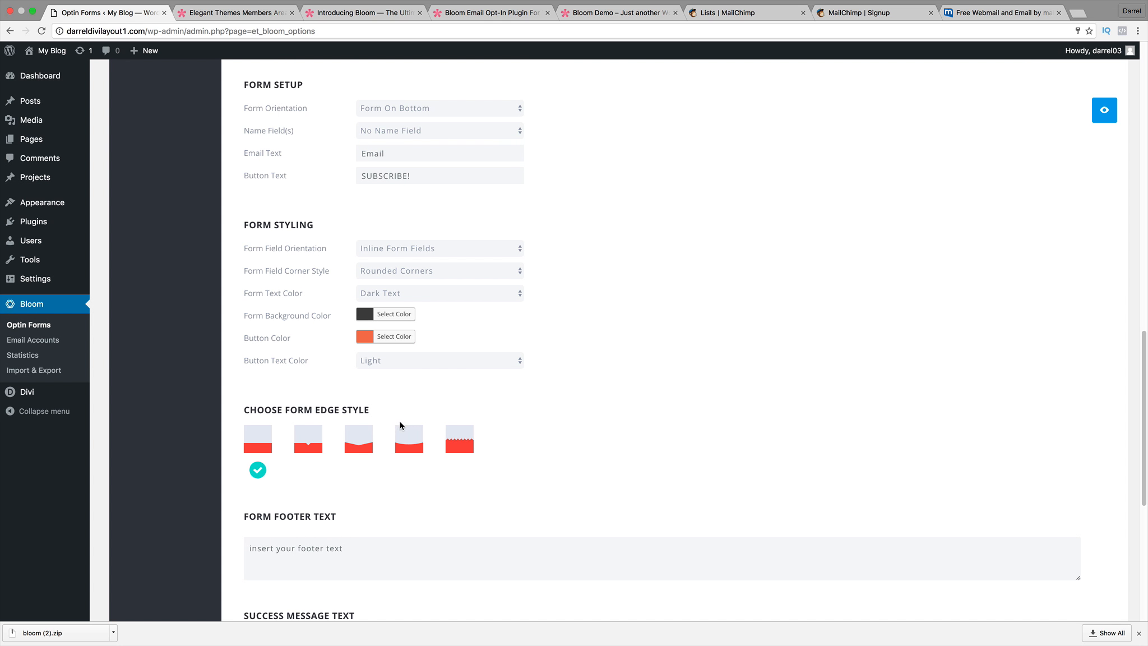
Apply the fifth, zigzag form edge style and preview the optin.
left_click(479, 458)
left_click(1107, 115)
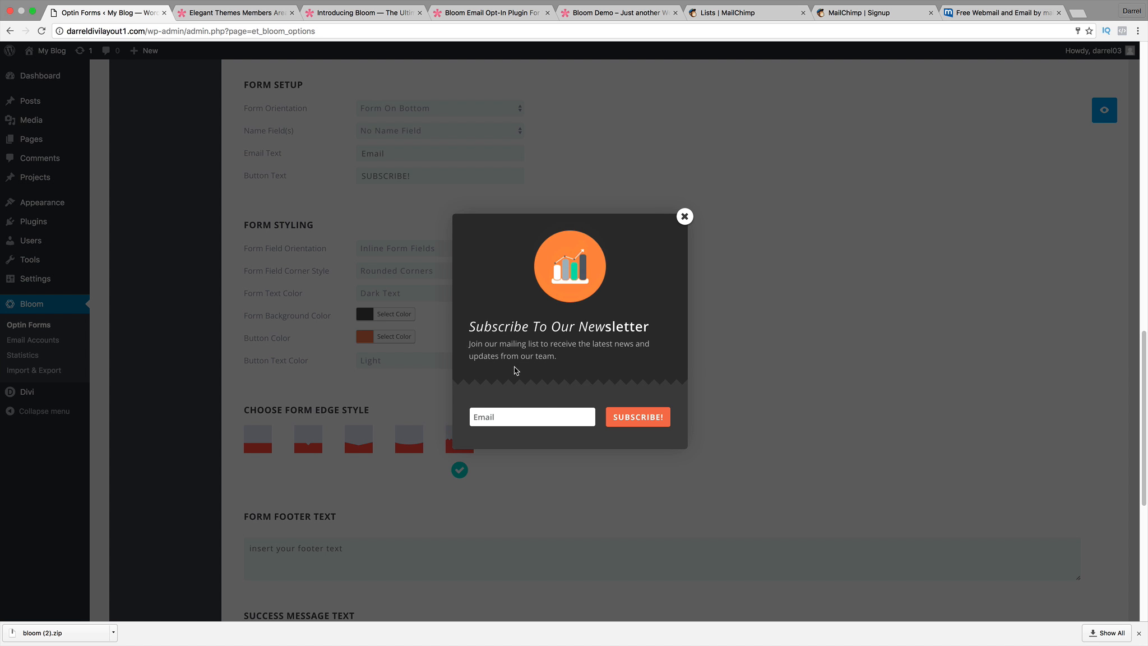
left_click(685, 216)
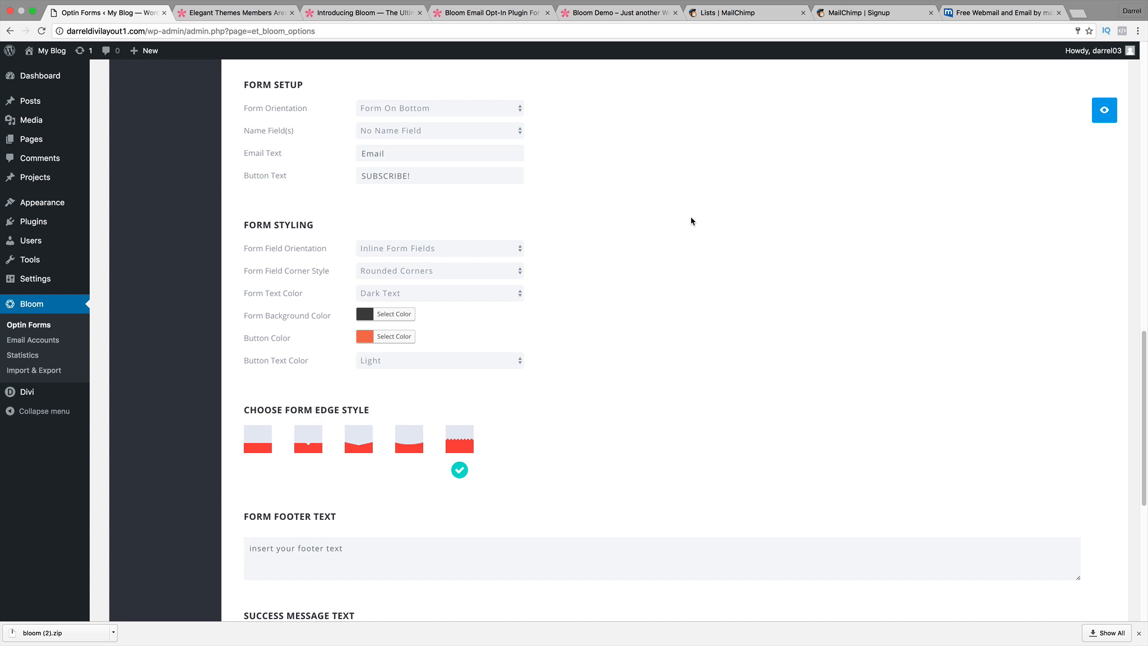
scroll(557, 322, "down", 3)
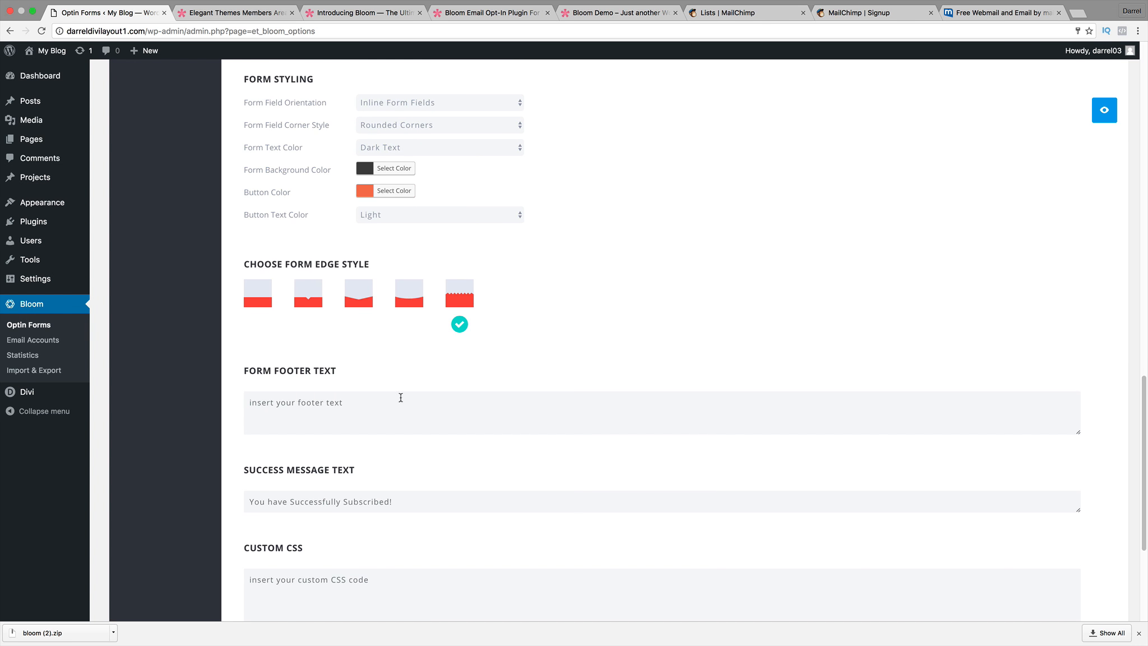
scroll(378, 413, "down", 1)
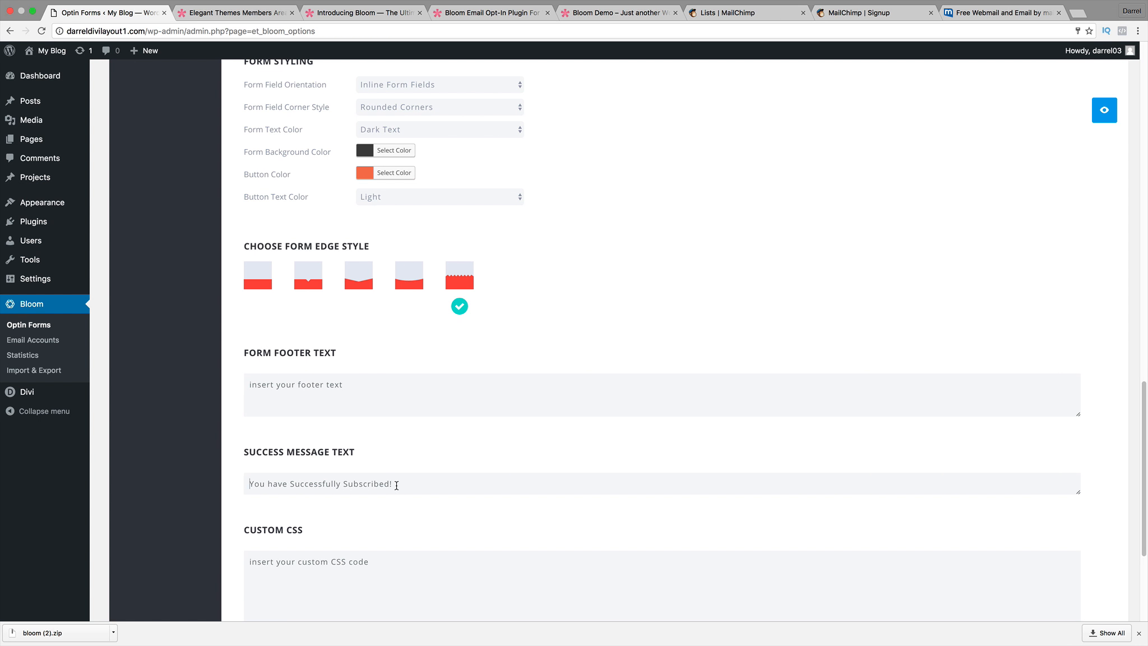
scroll(387, 528, "down", 4)
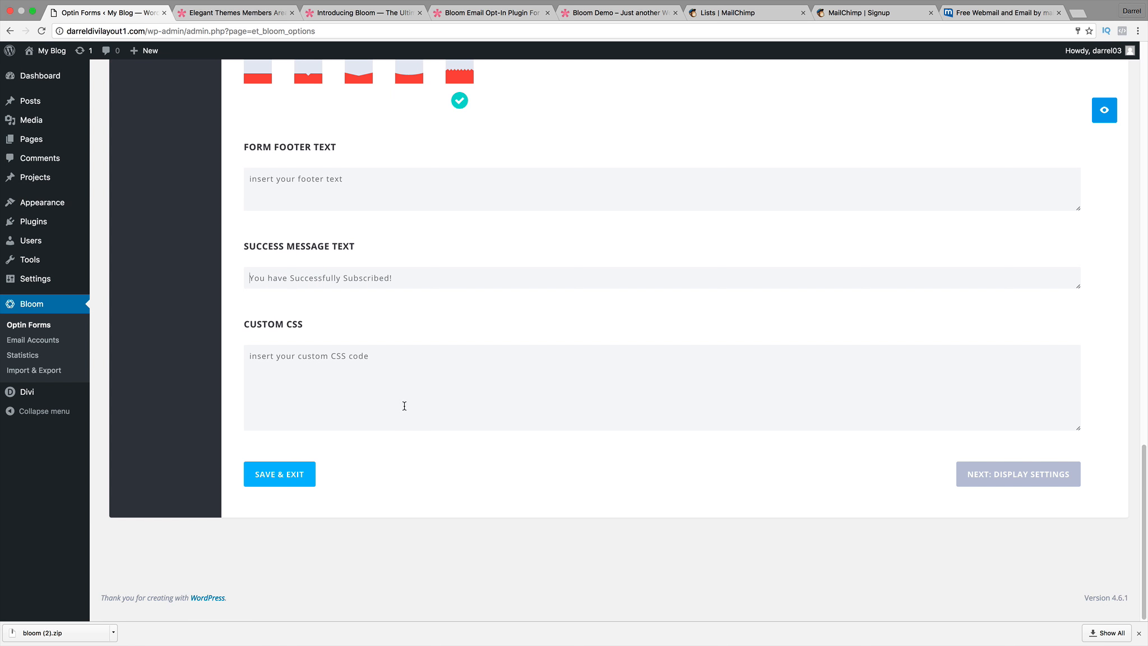
Review the design settings and proceed to Next: Display Settings.
scroll(410, 335, "up", 4)
scroll(462, 239, "up", 7)
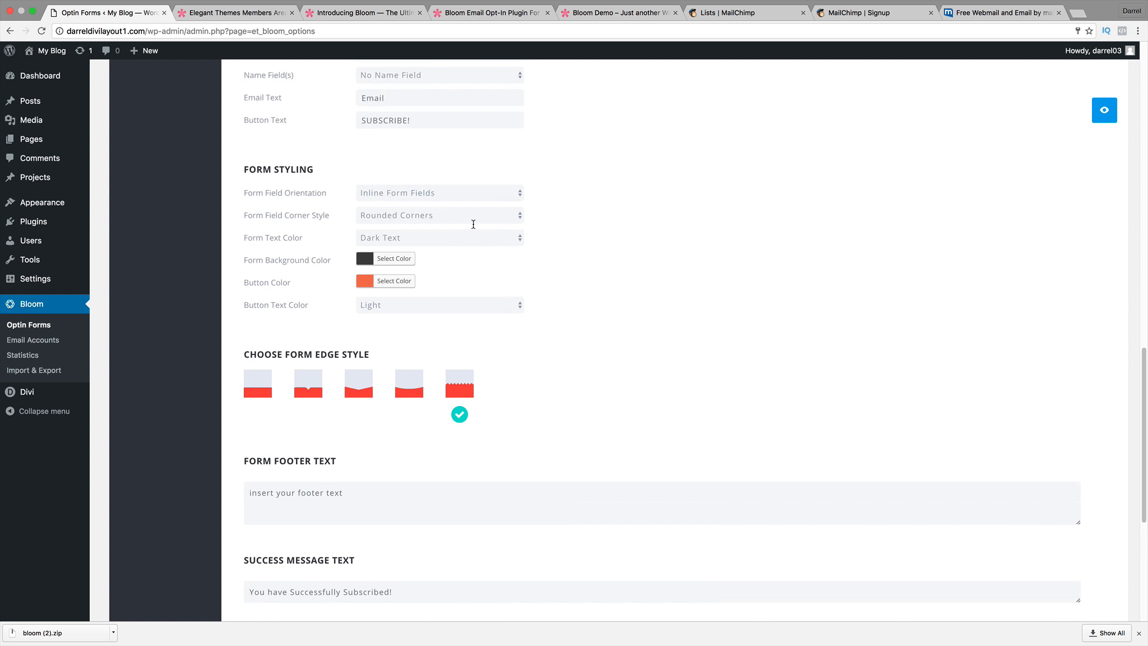
scroll(505, 297, "up", 4)
scroll(504, 299, "up", 1)
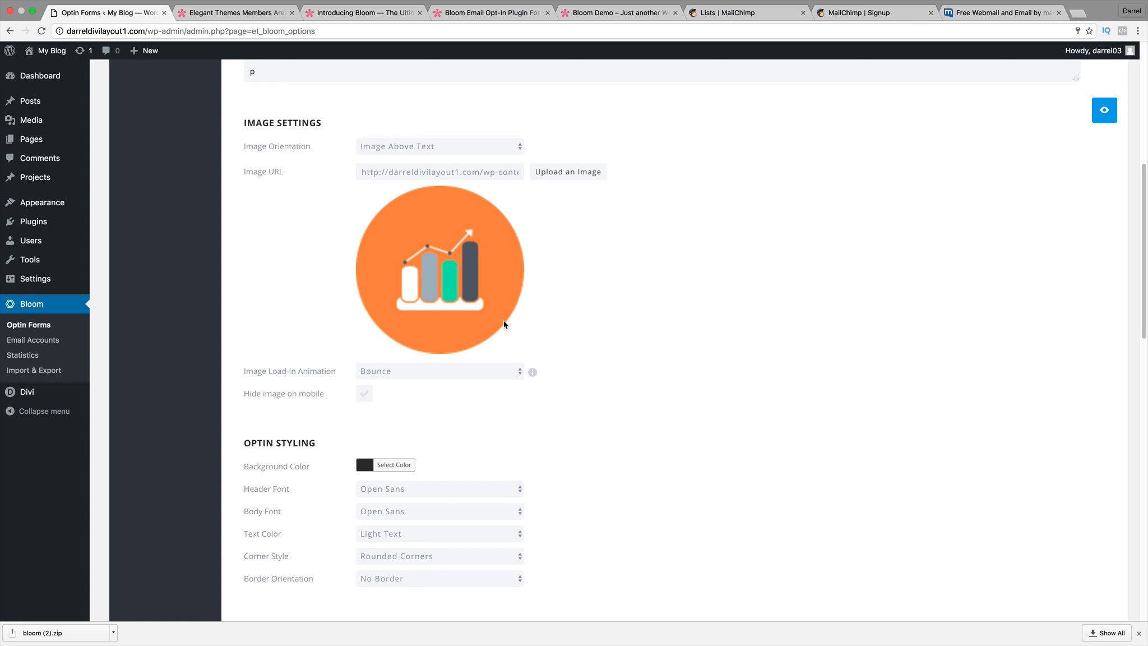
scroll(509, 335, "down", 9)
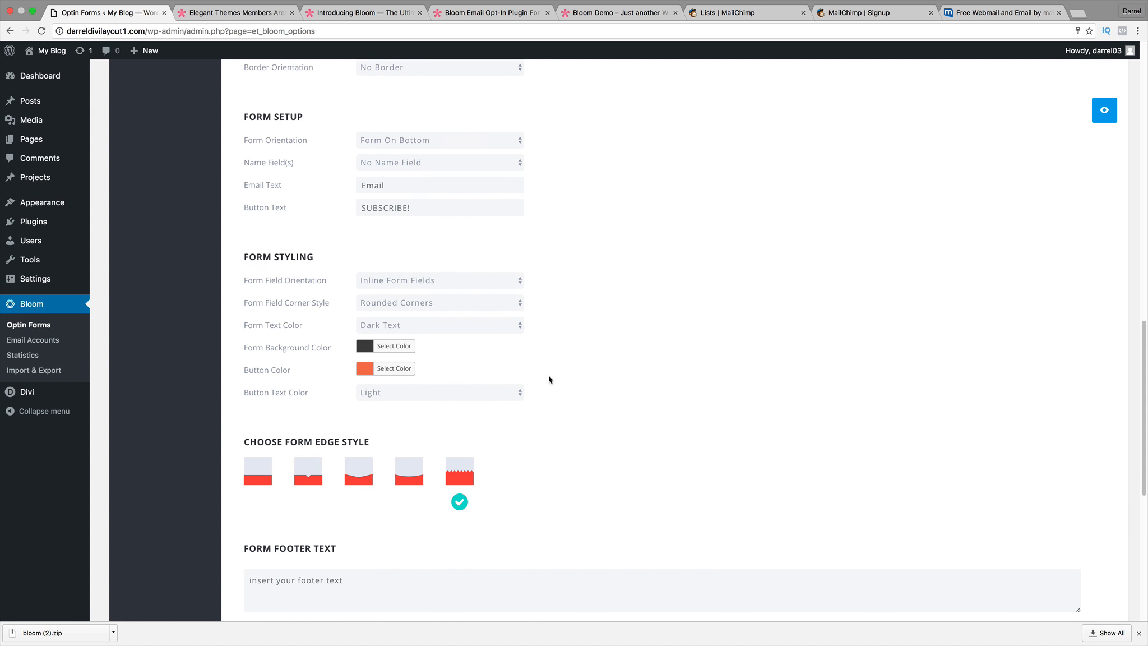
scroll(534, 379, "down", 4)
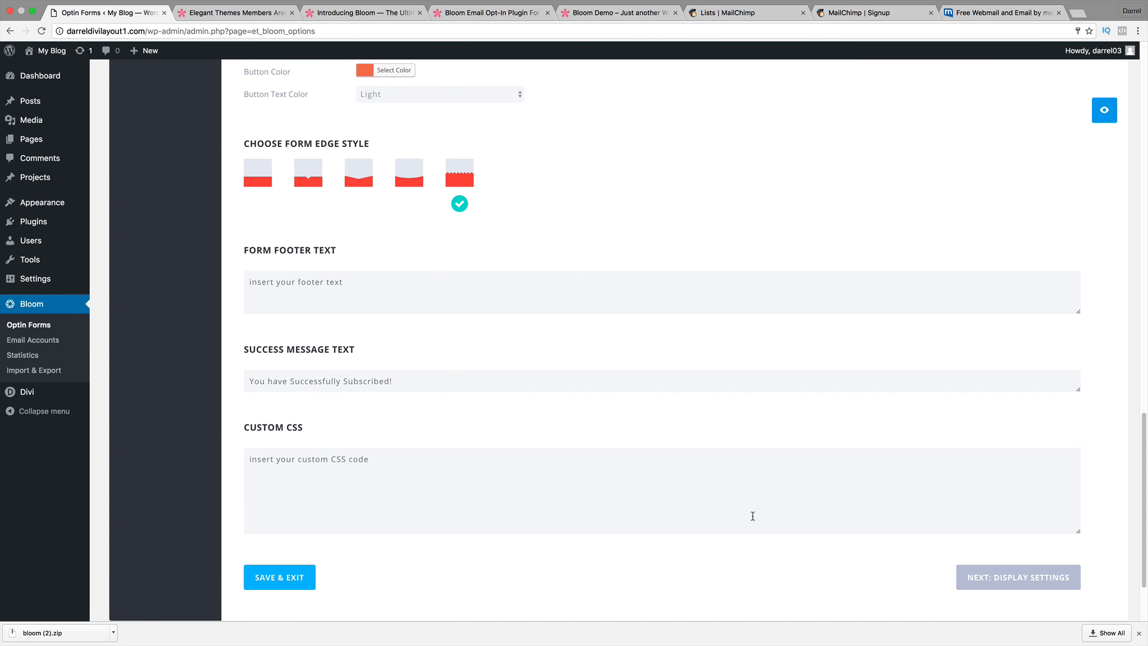
left_click(979, 588)
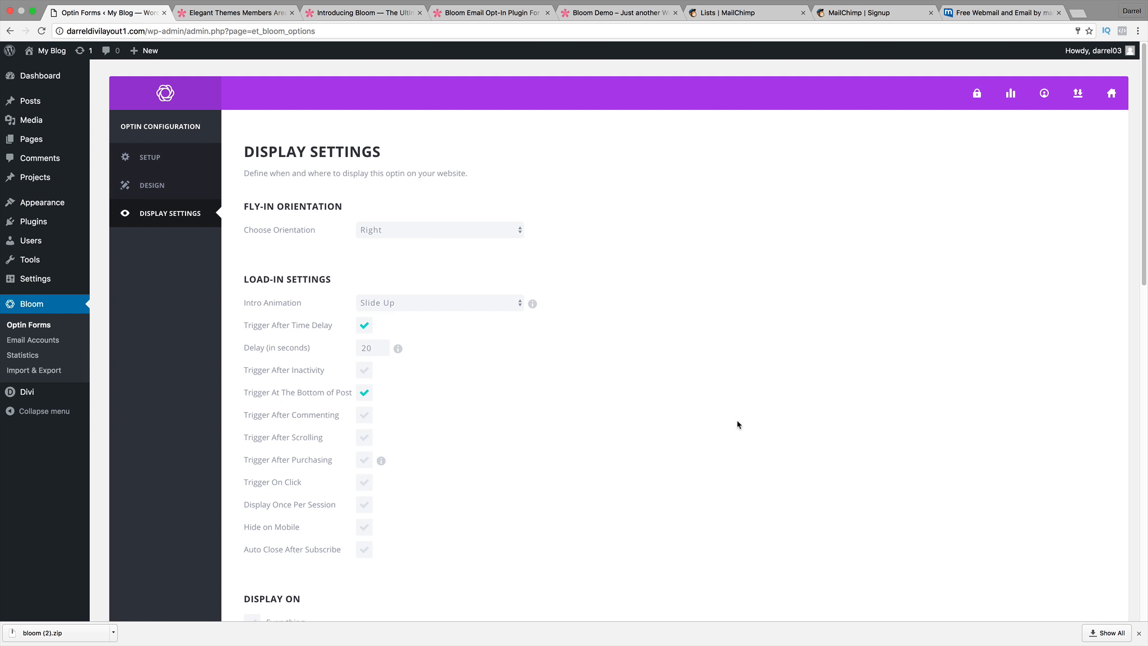
Under Display On, tick Homepage, Blog Page, pages, projects, Tags, Categories and Archives individually.
scroll(581, 381, "down", 3)
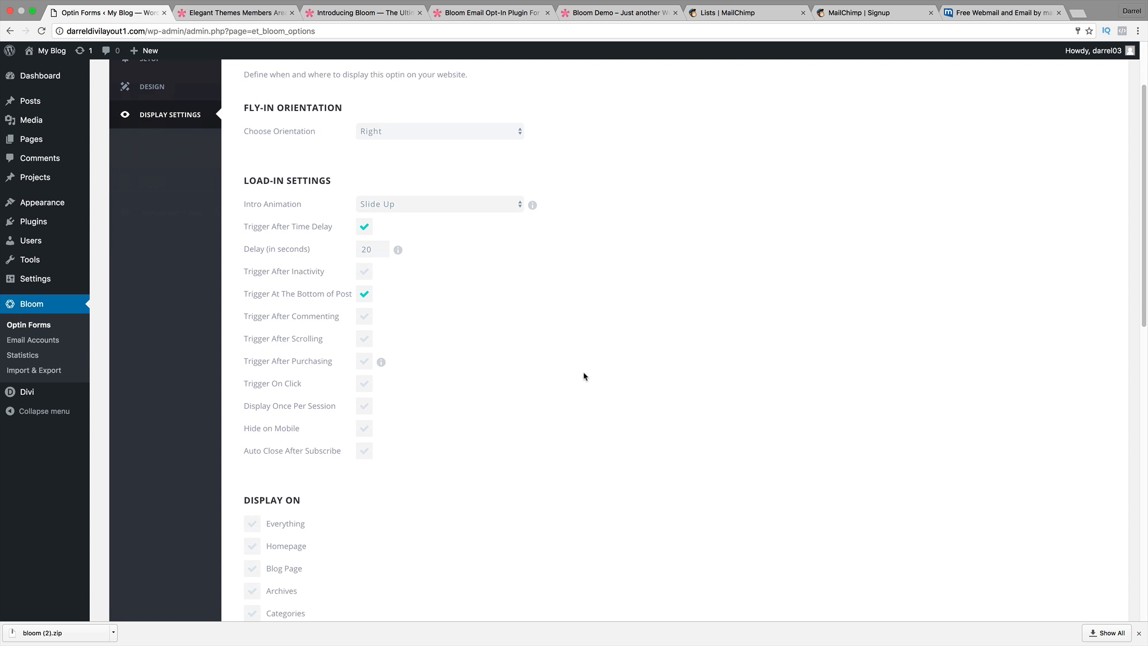
scroll(570, 376, "down", 2)
scroll(569, 376, "down", 7)
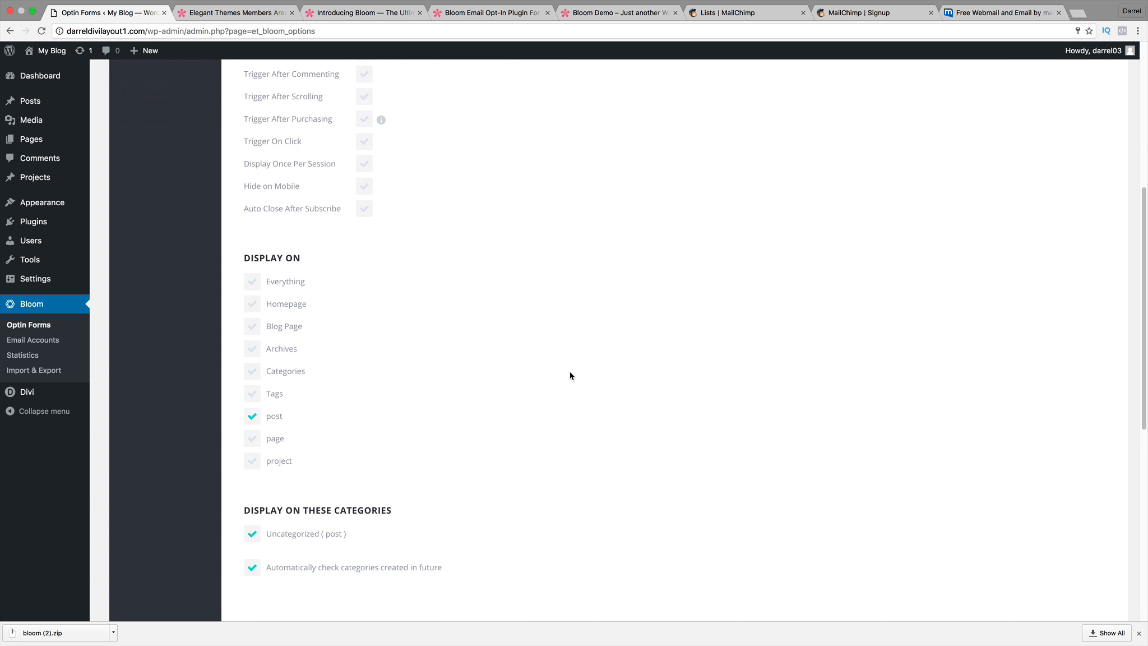
scroll(578, 375, "down", 2)
scroll(579, 373, "up", 1)
scroll(579, 373, "up", 1)
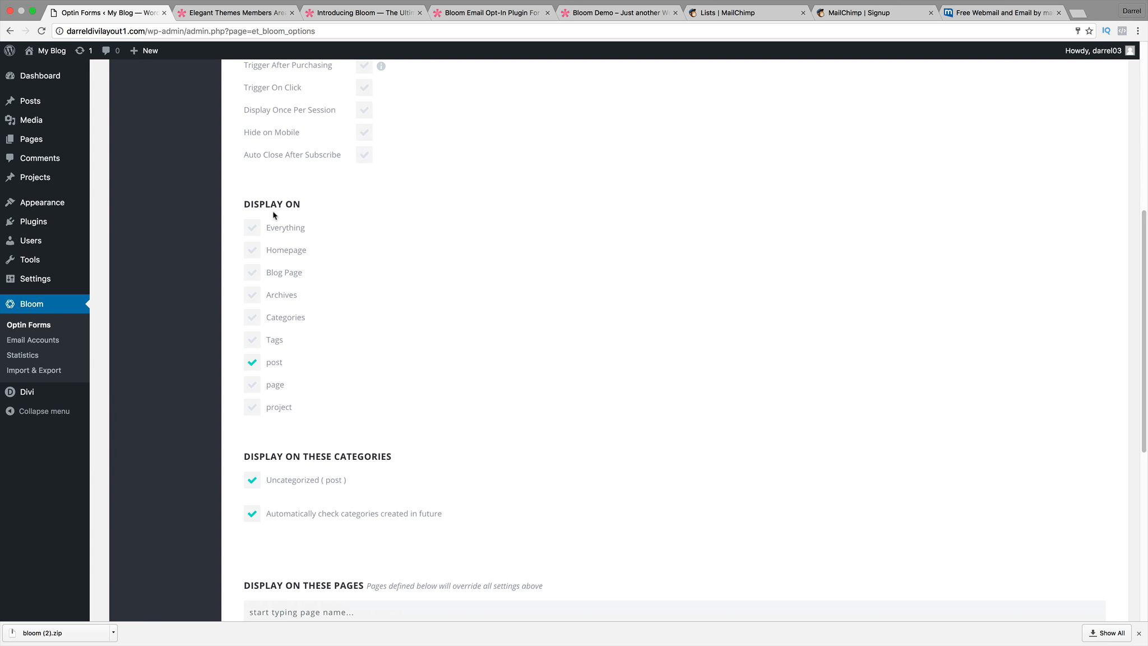
left_click(252, 227)
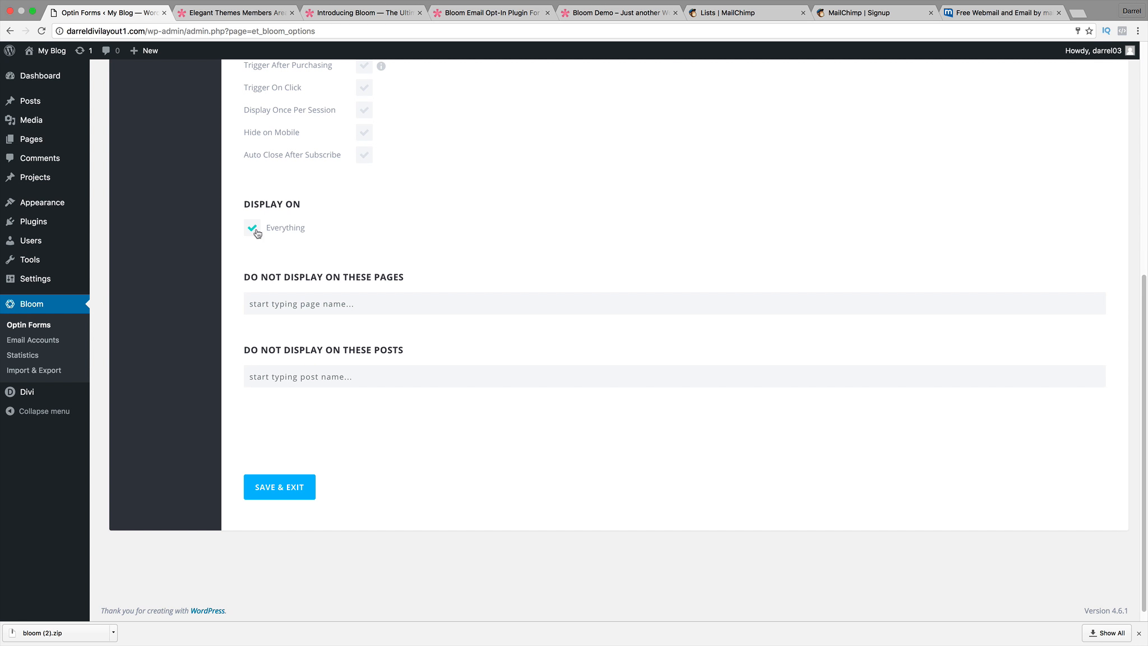
left_click(256, 233)
left_click(256, 250)
left_click(258, 271)
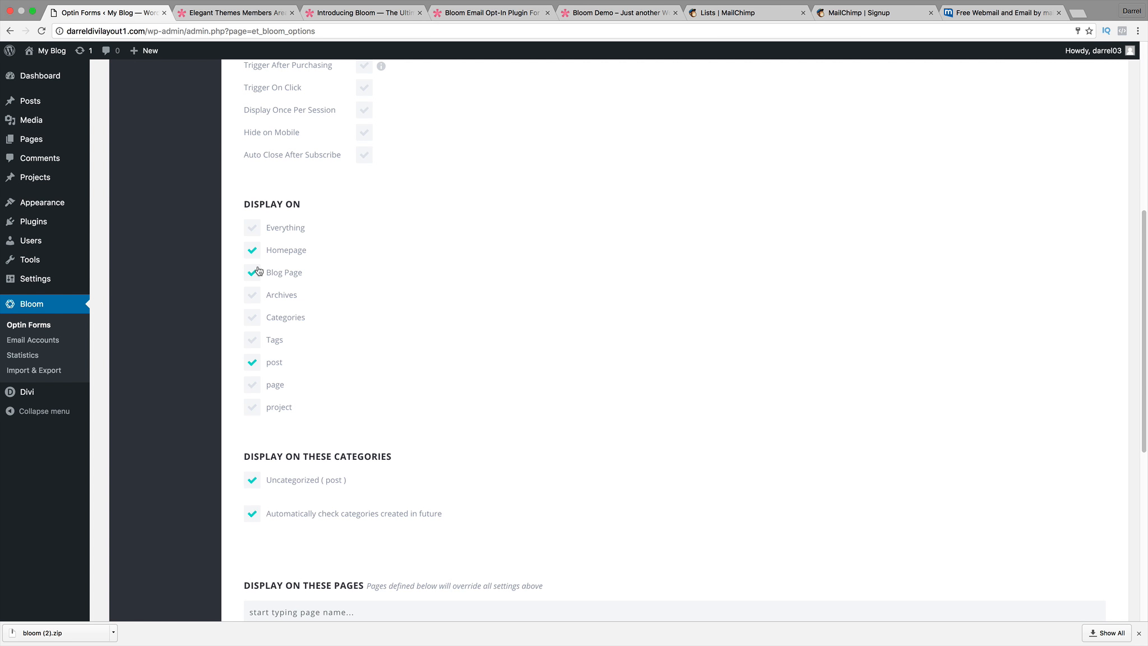
left_click(252, 384)
left_click(255, 407)
left_click(256, 340)
left_click(256, 319)
left_click(255, 295)
Untick all individual locations, including posts, and tick Everything instead.
left_click(254, 404)
left_click(255, 385)
left_click(255, 362)
left_click(255, 341)
left_click(255, 318)
left_click(255, 295)
left_click(256, 277)
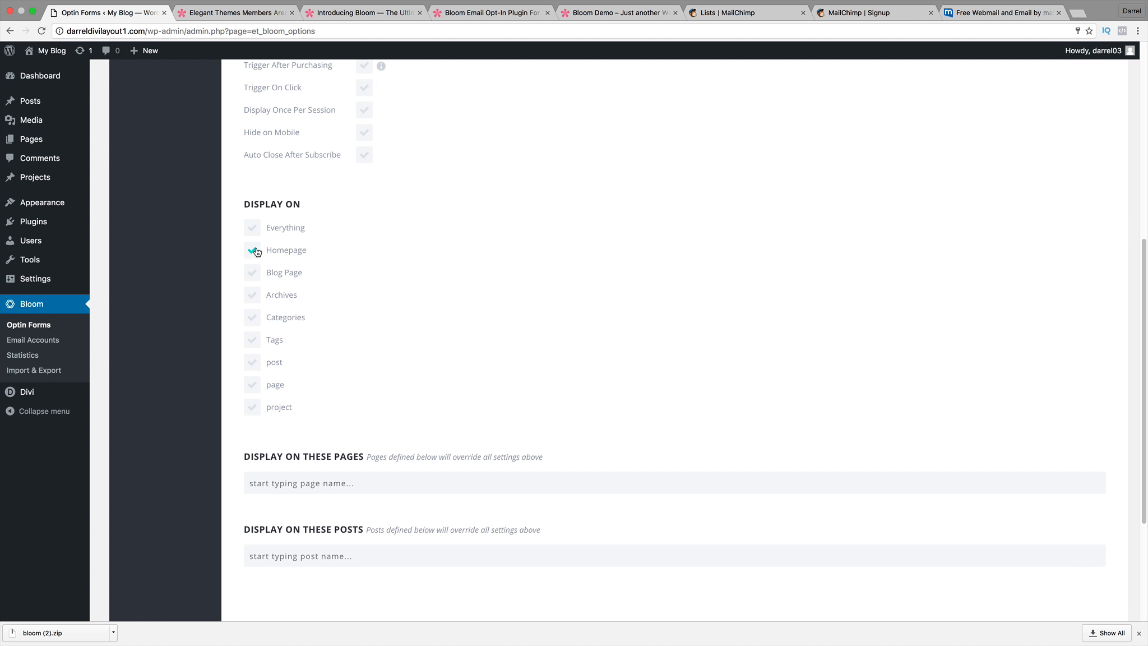
left_click(256, 251)
left_click(257, 231)
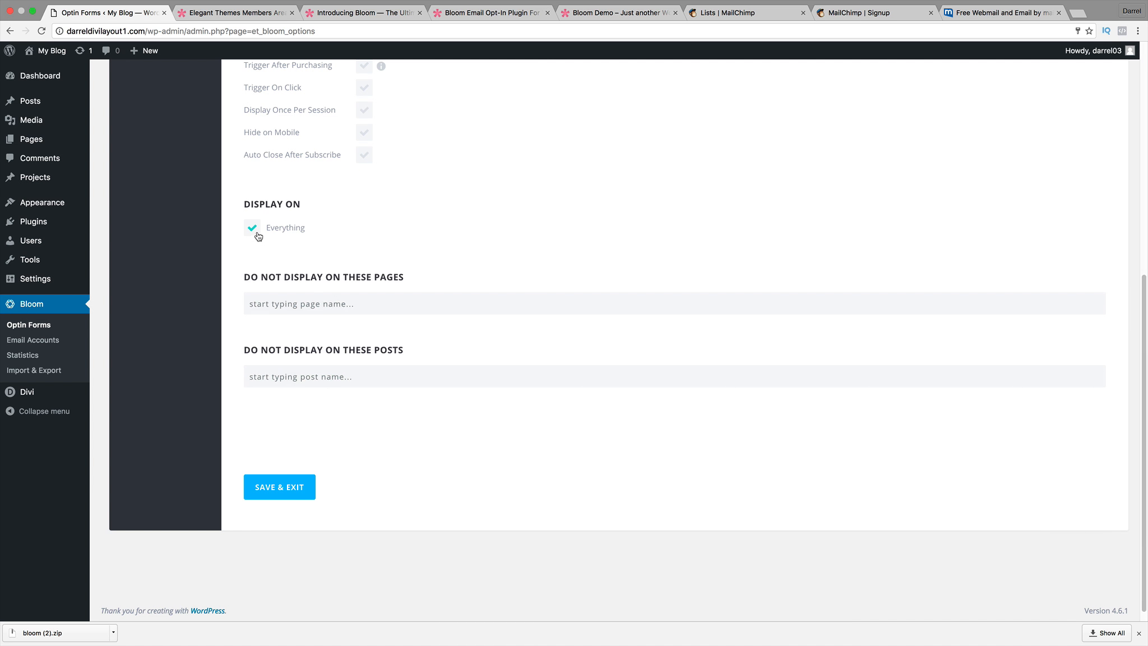
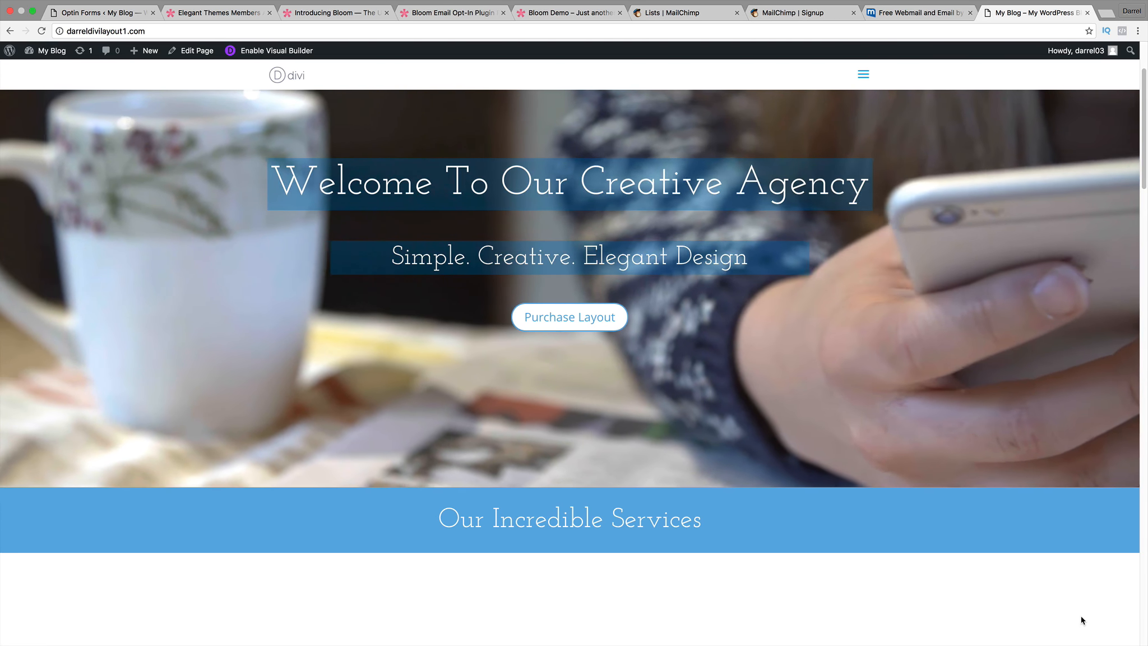
Look over the Bloom introduction and plugin product pages, then return to Active Optins showing MYNEWOPTIN.
scroll(1007, 512, "up", 3)
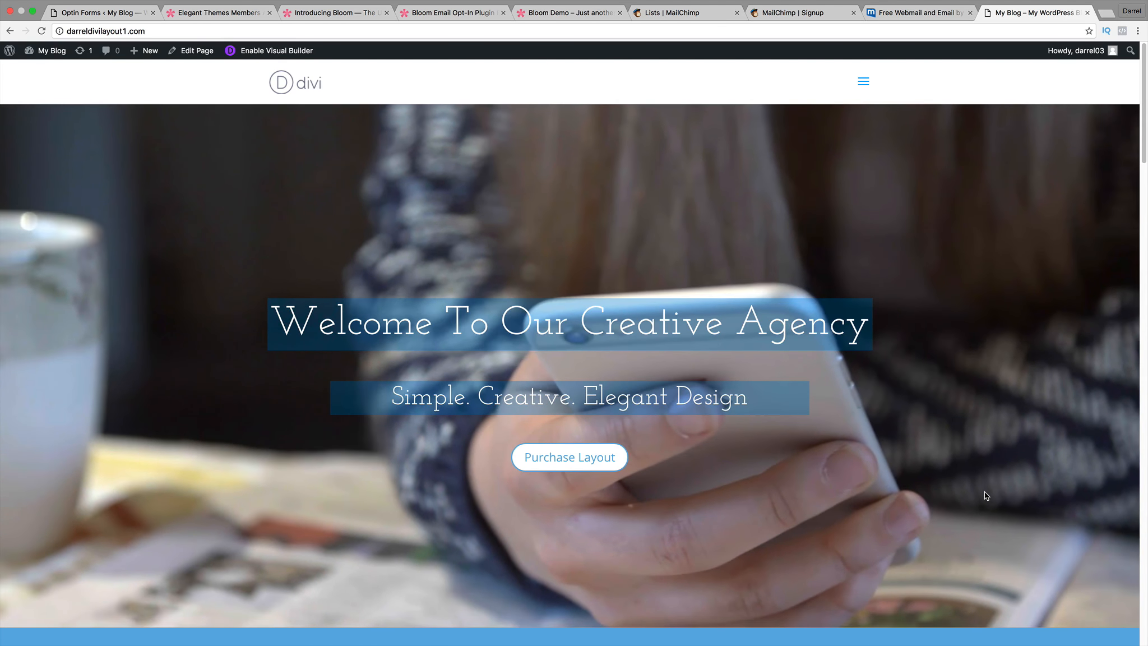
left_click(361, 13)
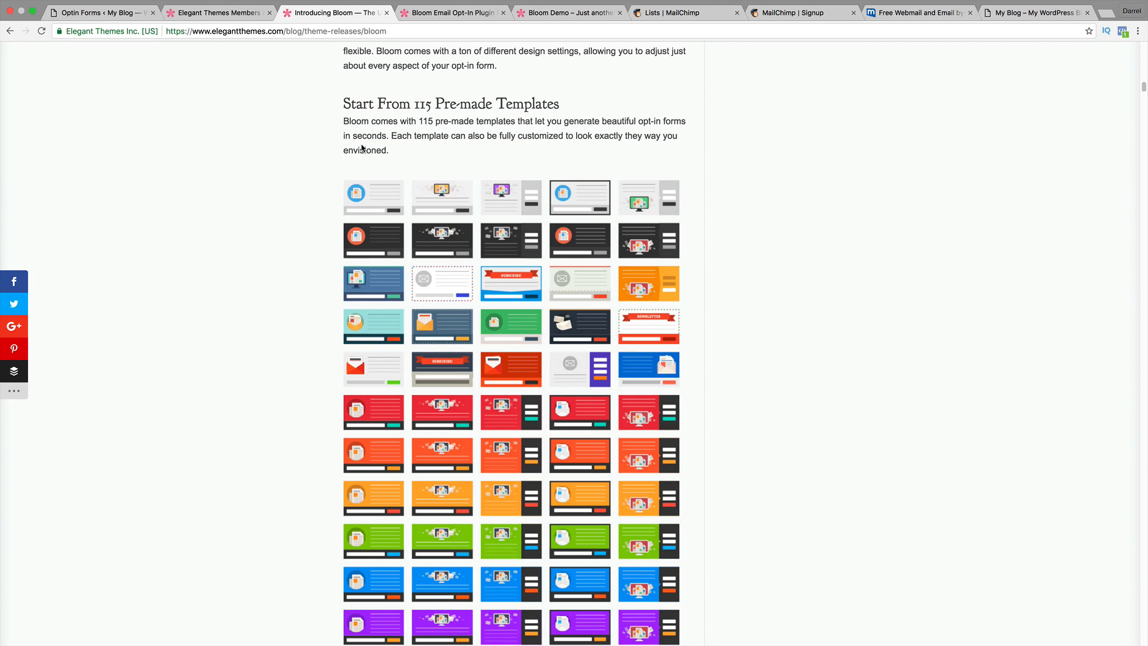
left_click(426, 12)
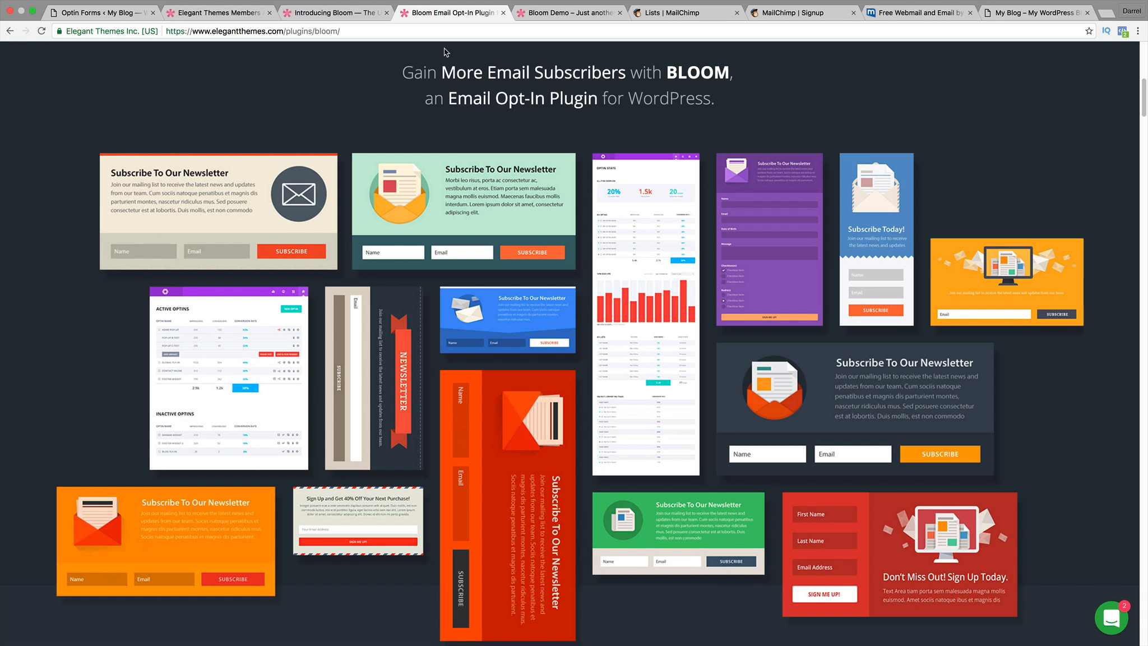
left_click(95, 13)
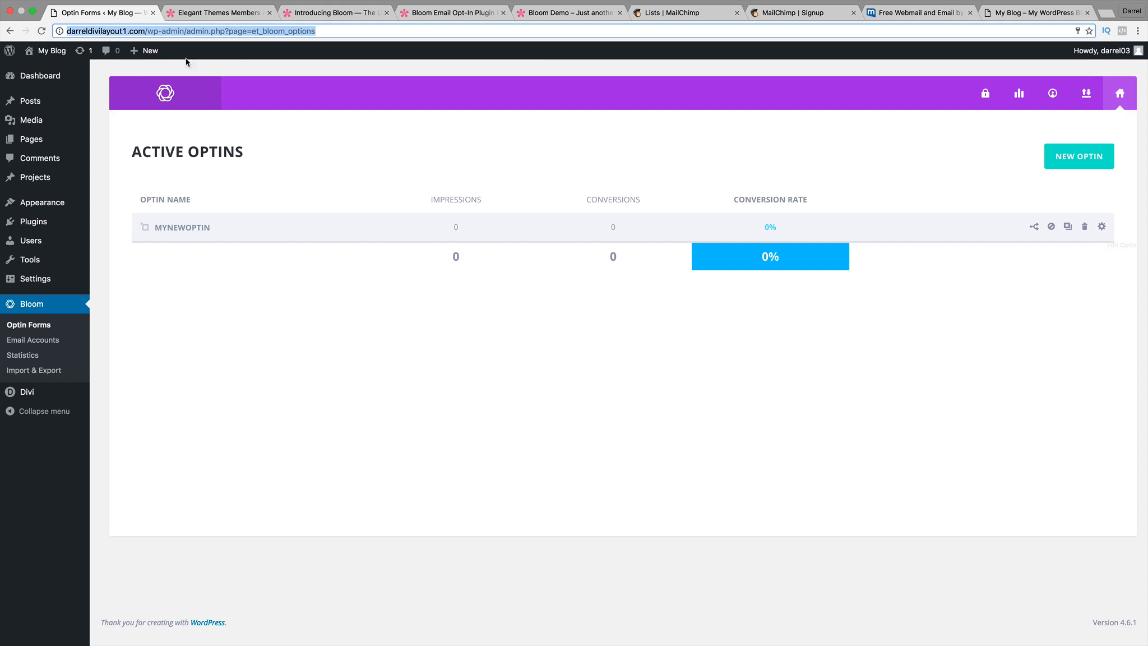
Reload Active Optins and review the empty Bloom Optin Stats dashboard.
left_click(41, 32)
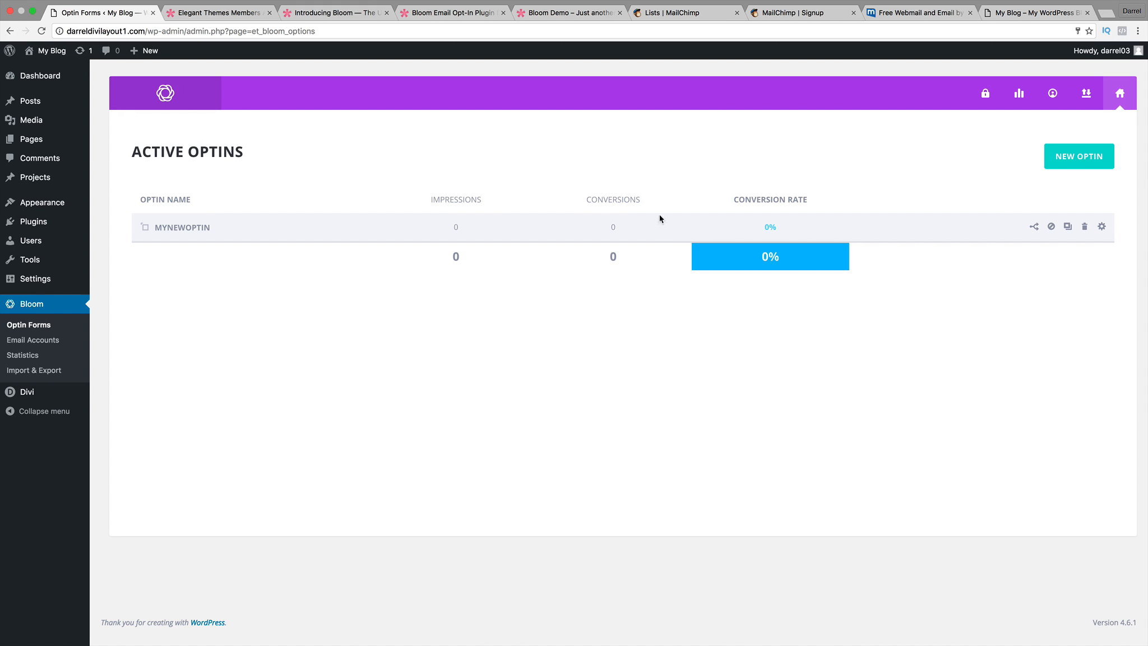
left_click(1004, 102)
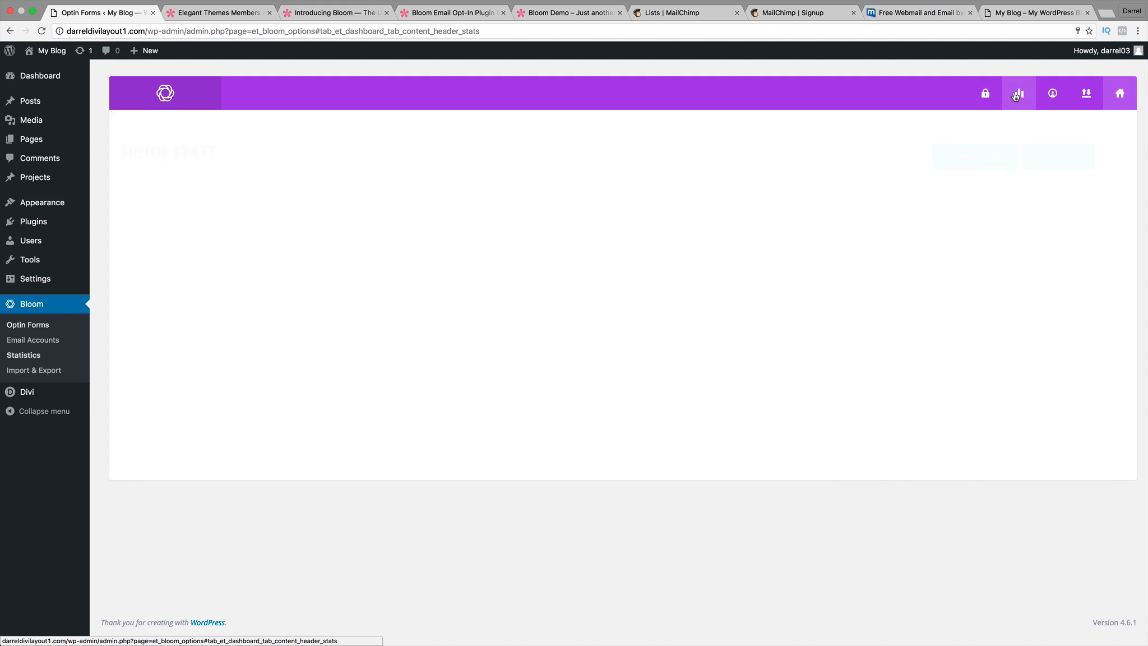
scroll(747, 380, "down", 3)
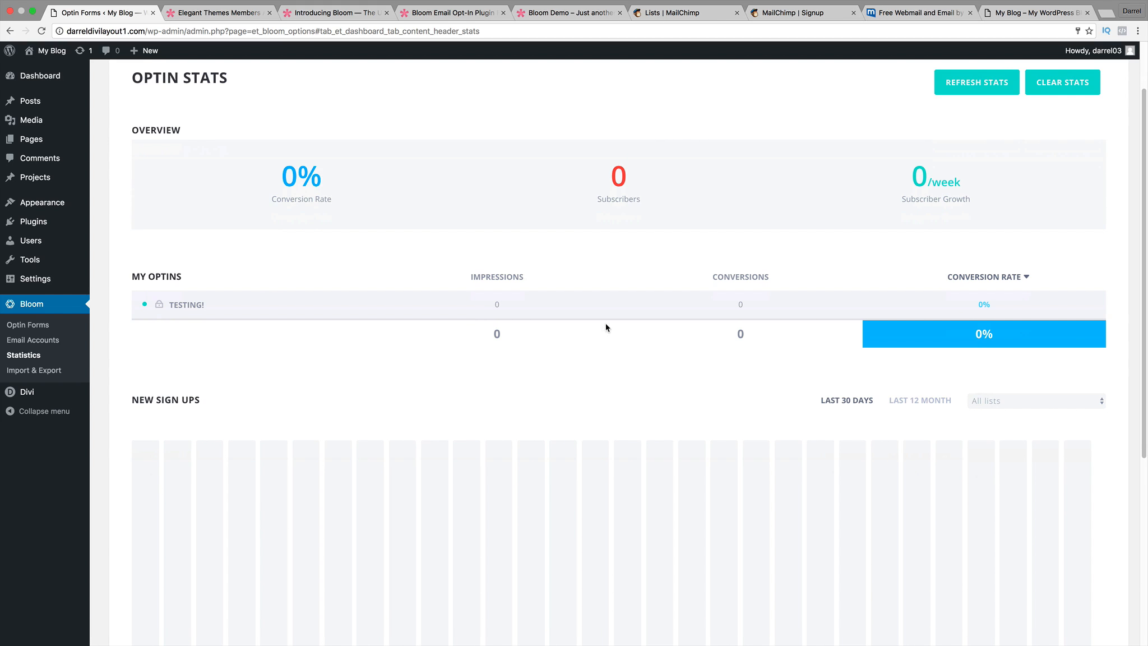
scroll(626, 362, "up", 3)
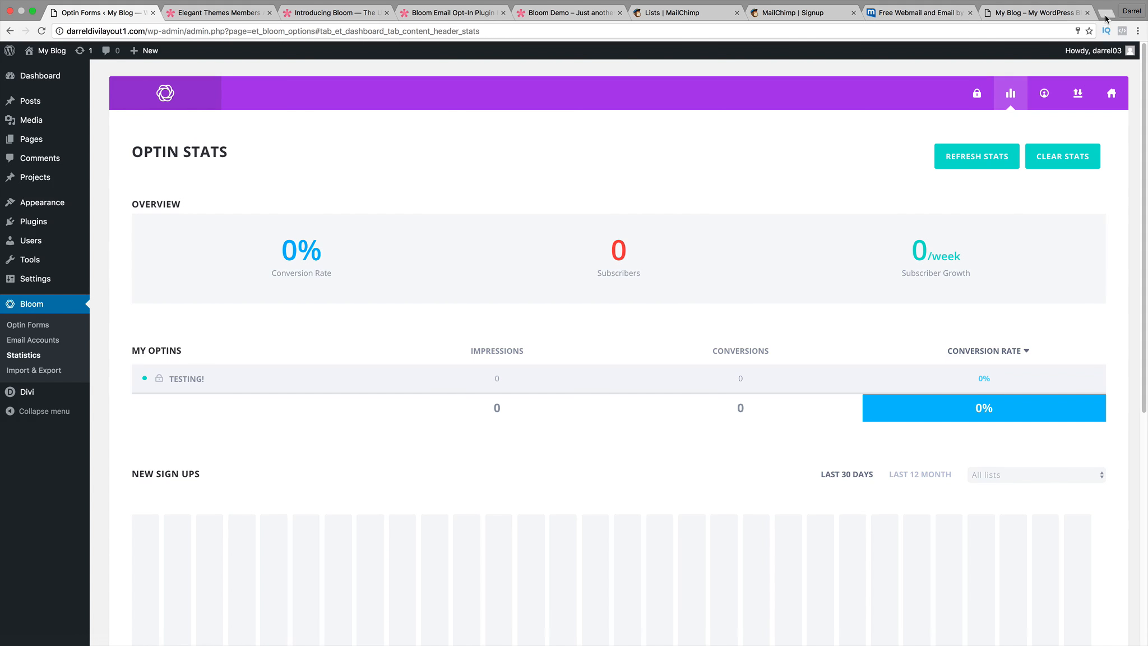
Load darrelwilson.com in a new browser tab.
key("ctrl+t")
type("darre")
key("Return")
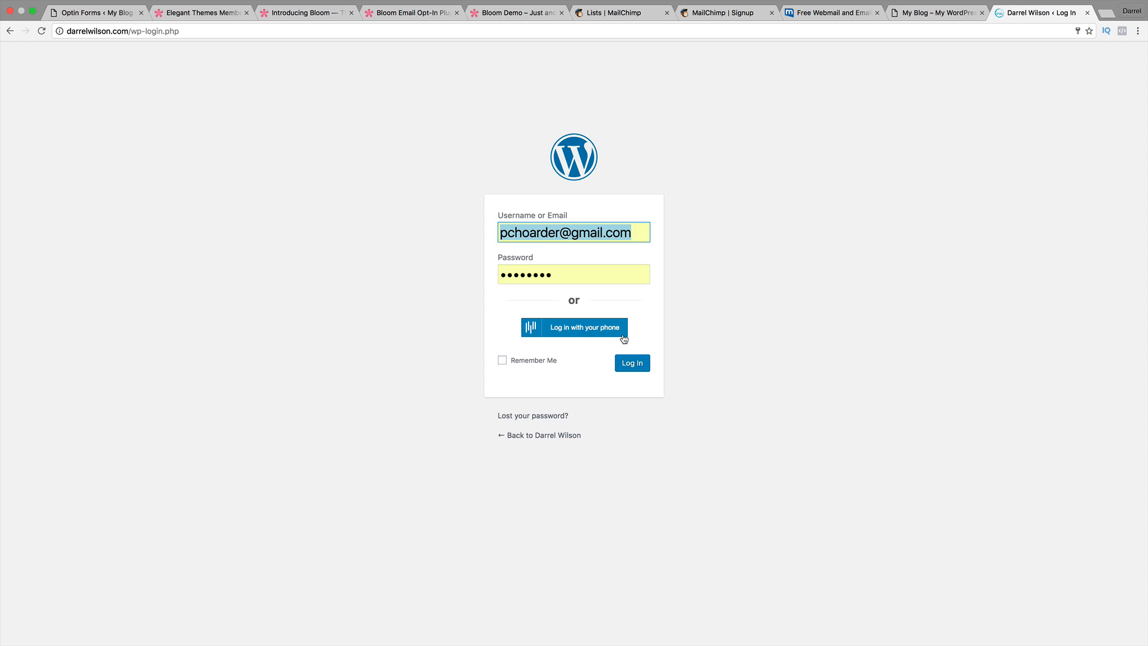
Log in to darrelwilson.com and go to its Bloom Active Optins page listing optin NEW.
left_click(623, 335)
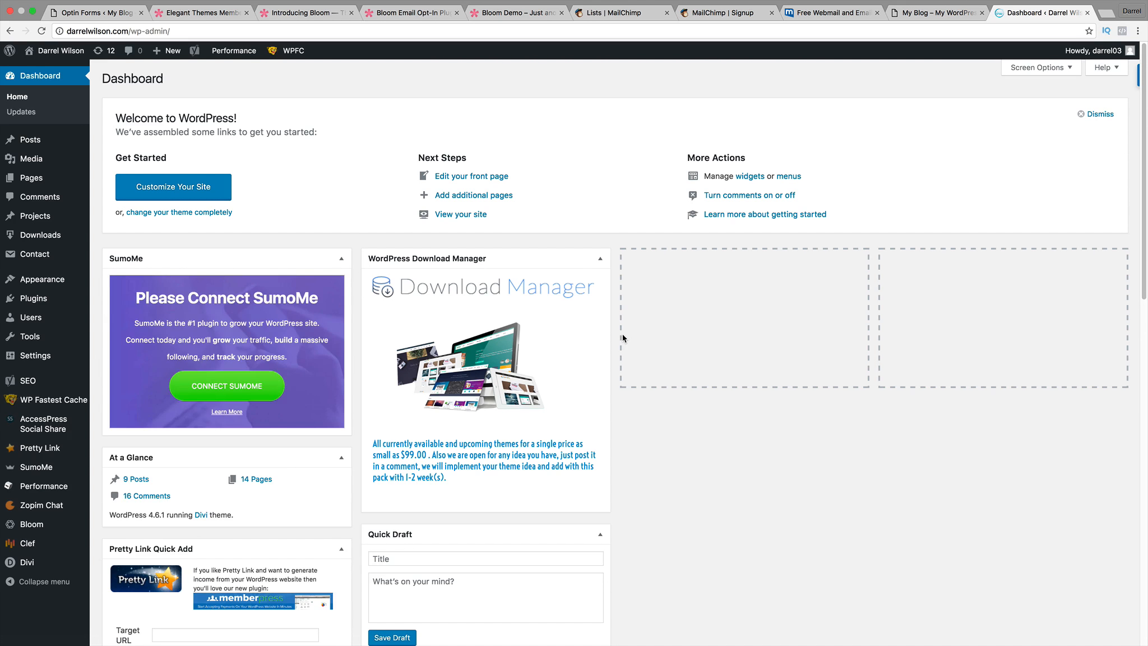
left_click(45, 525)
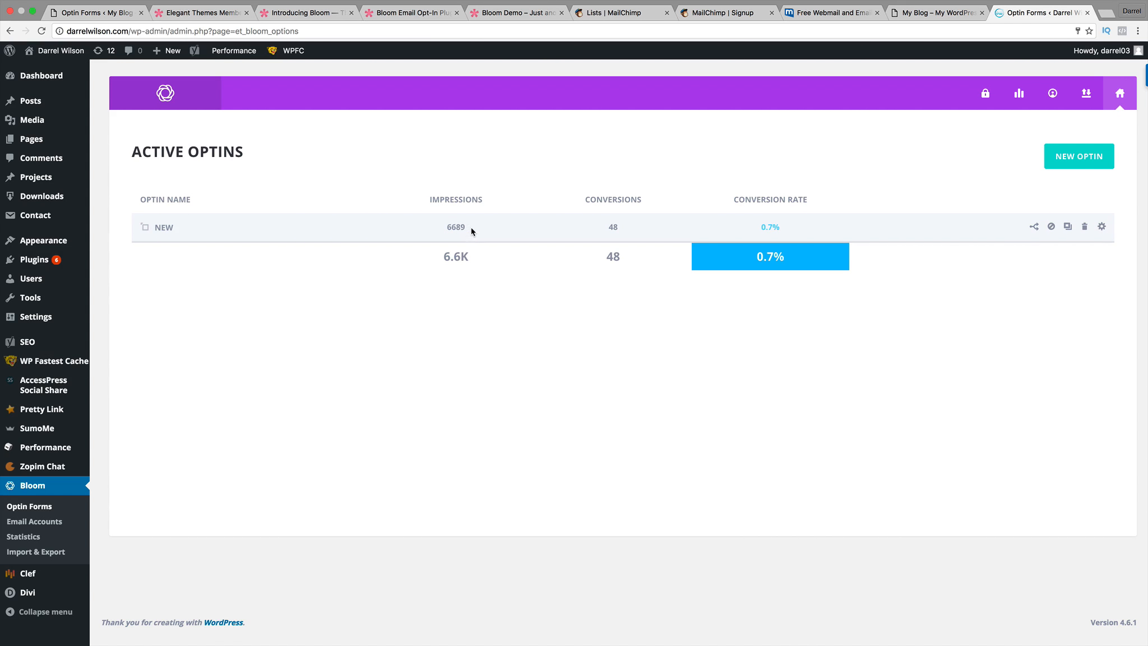
Highlight optin NEW's 6689 impressions and 48 conversions figures in the Active Optins list.
left_click_drag(470, 228, 455, 227)
right_click(456, 228)
left_click(449, 246)
left_click_drag(474, 258, 443, 257)
left_click(631, 258)
double_click(615, 255)
Browse the Optin Stats sign-up chart and lists, then refresh the stats.
left_click(1018, 93)
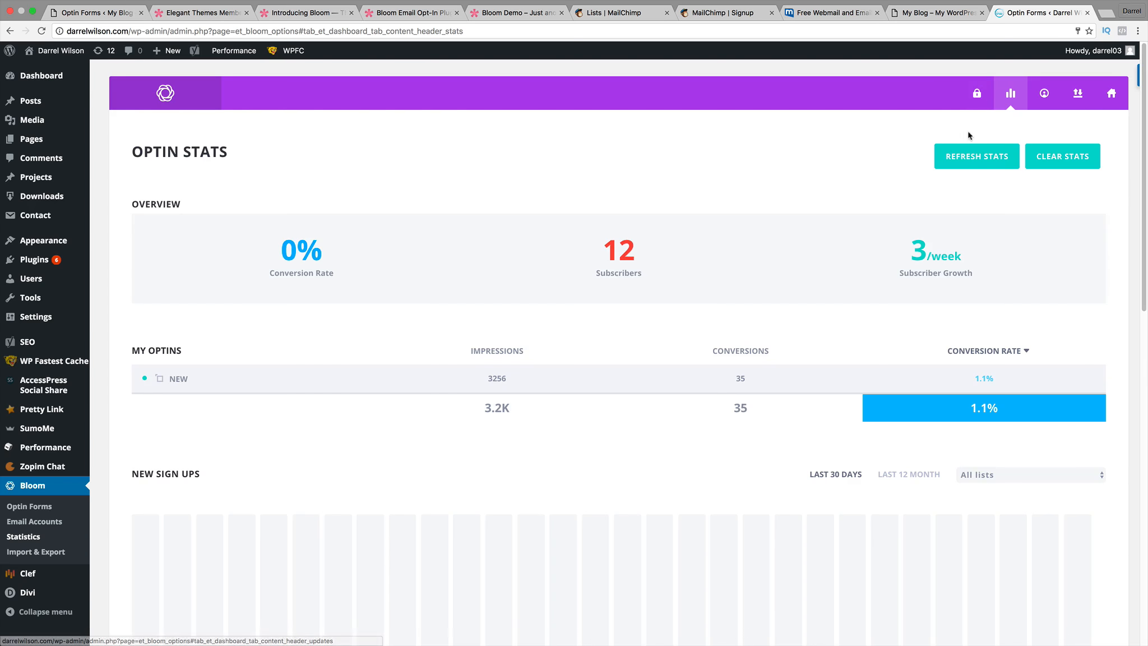
scroll(695, 227, "down", 2)
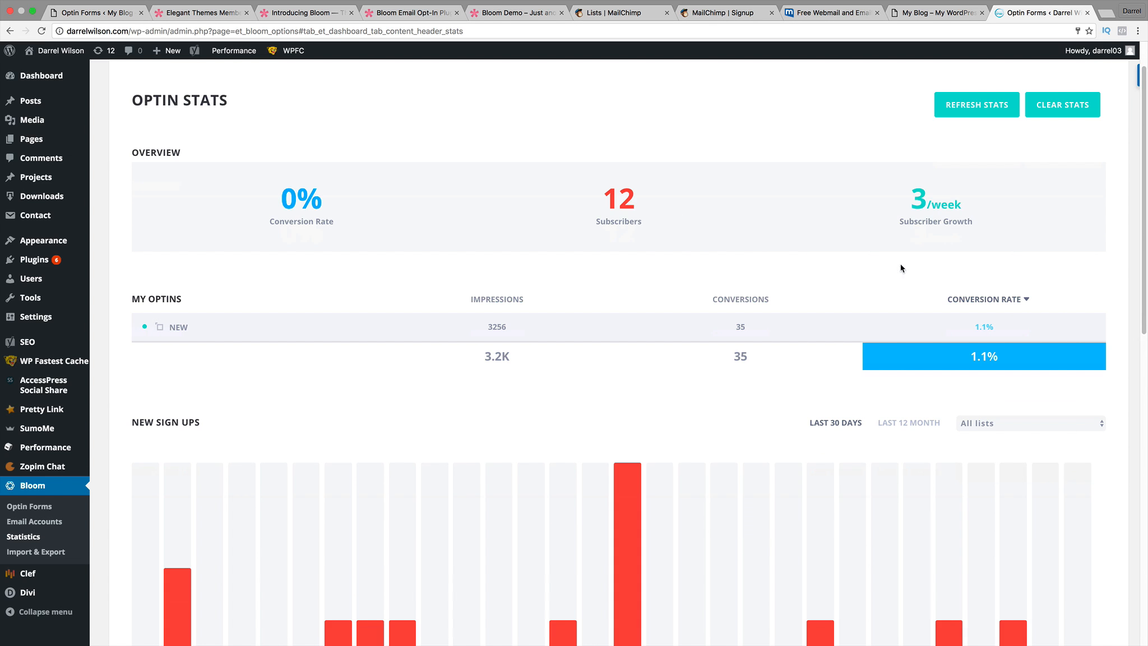
left_click_drag(959, 203, 883, 203)
scroll(818, 278, "down", 4)
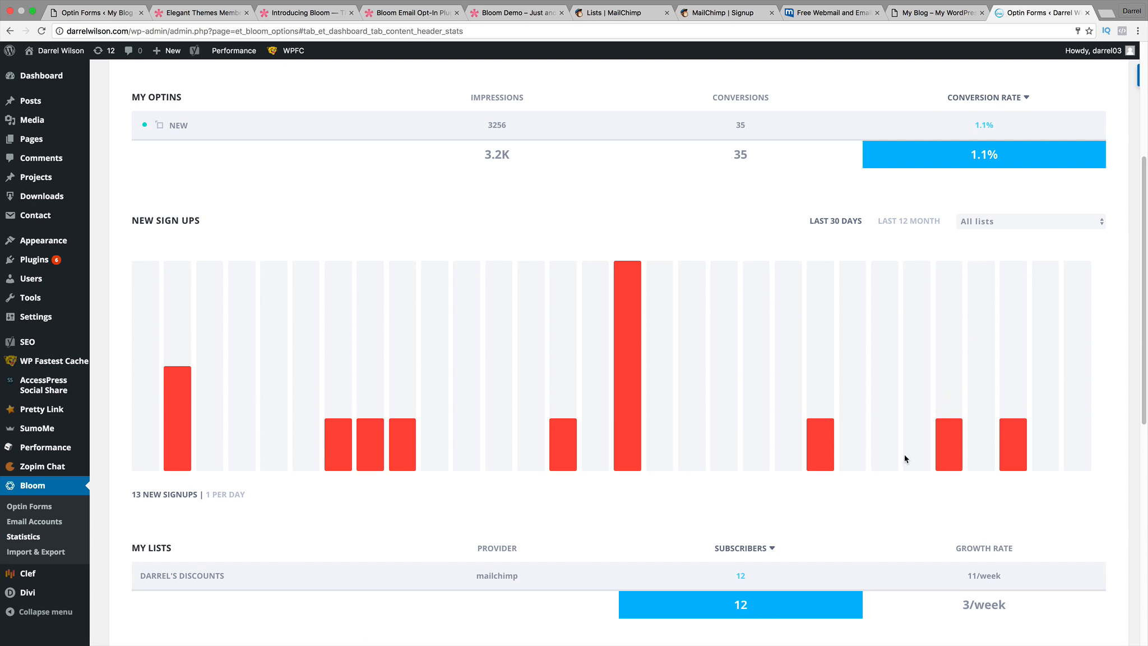
mouse_move(817, 459)
scroll(817, 455, "up", 5)
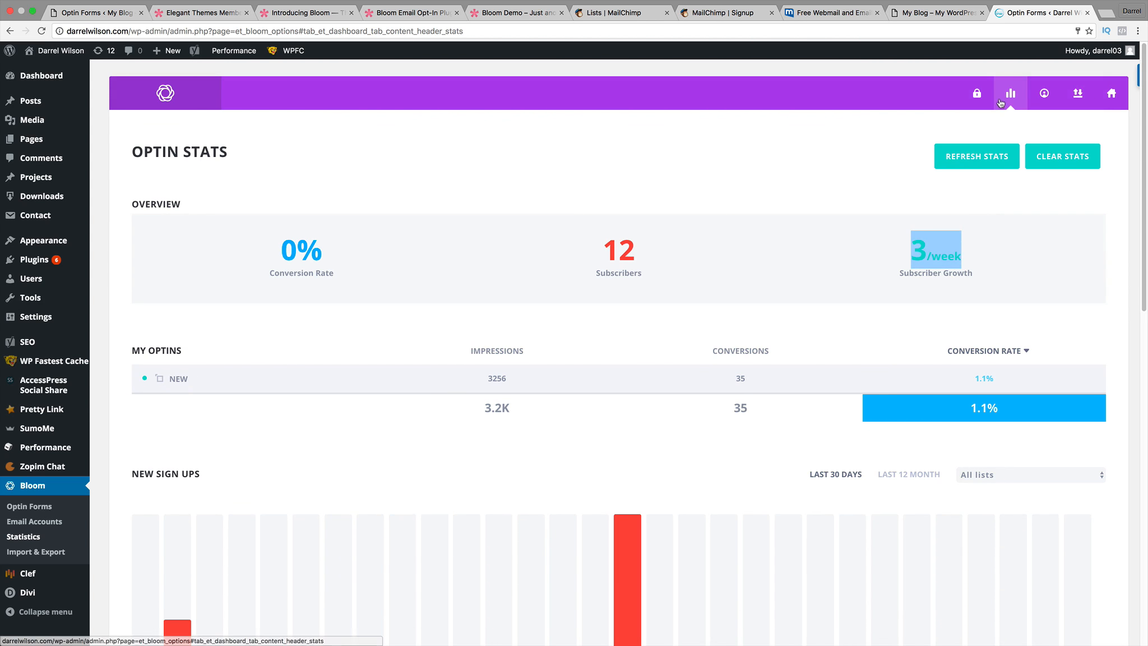
left_click(990, 162)
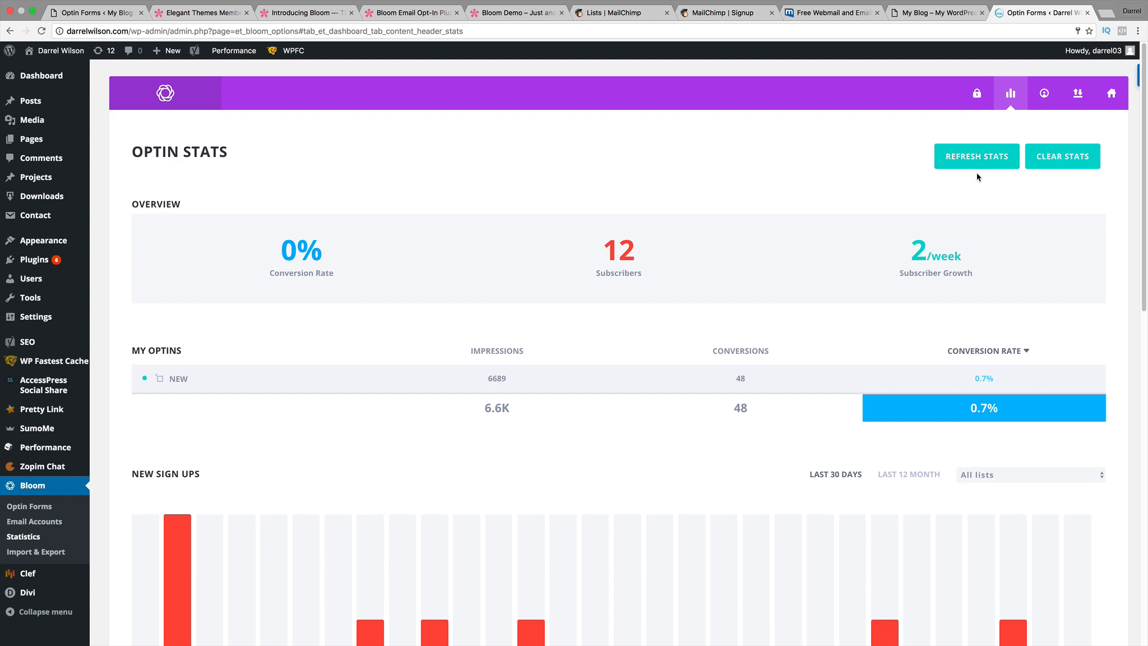
Clear all optin stats, view sign-ups for the Last 12 Month, and return to Active Optins.
left_click(1040, 167)
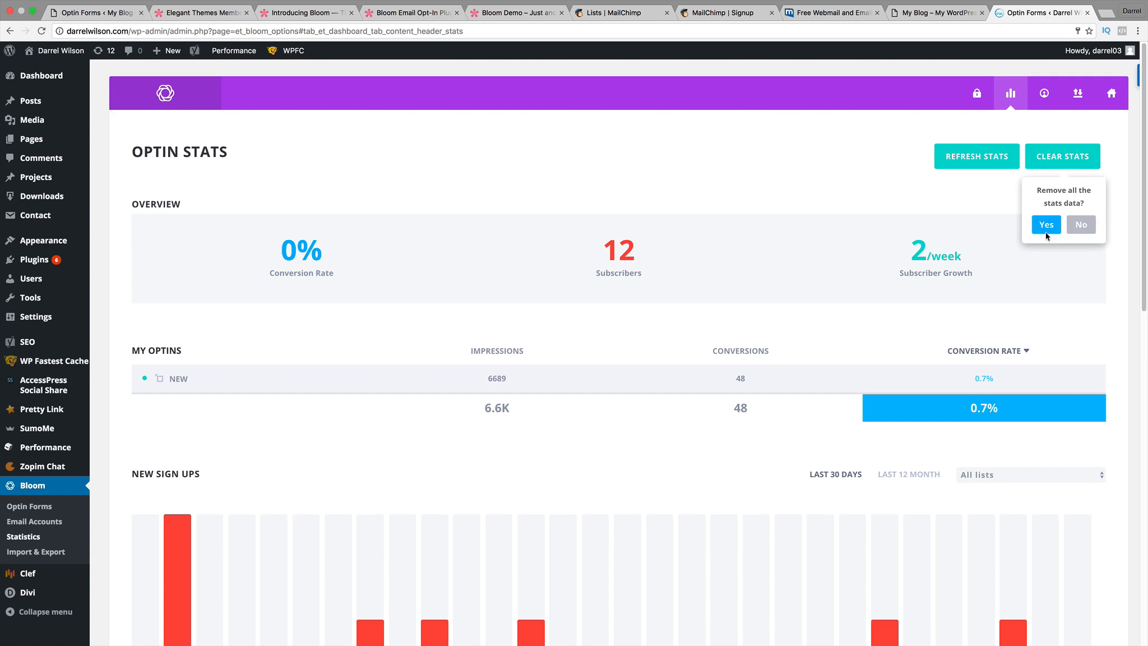
left_click(1046, 225)
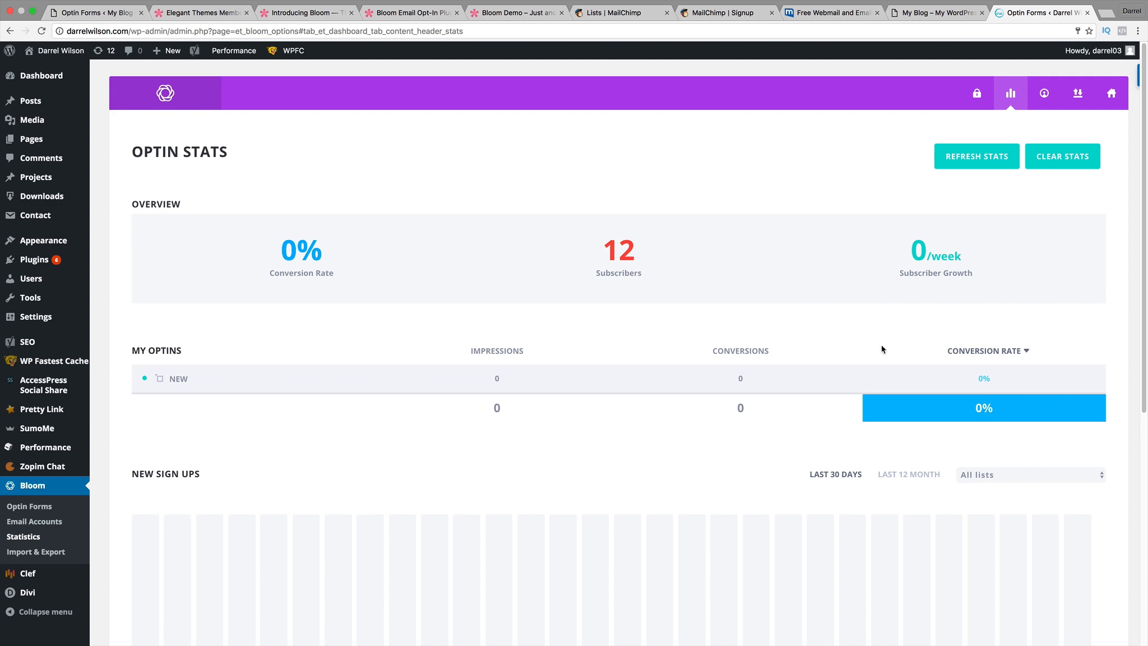
scroll(888, 473, "down", 2)
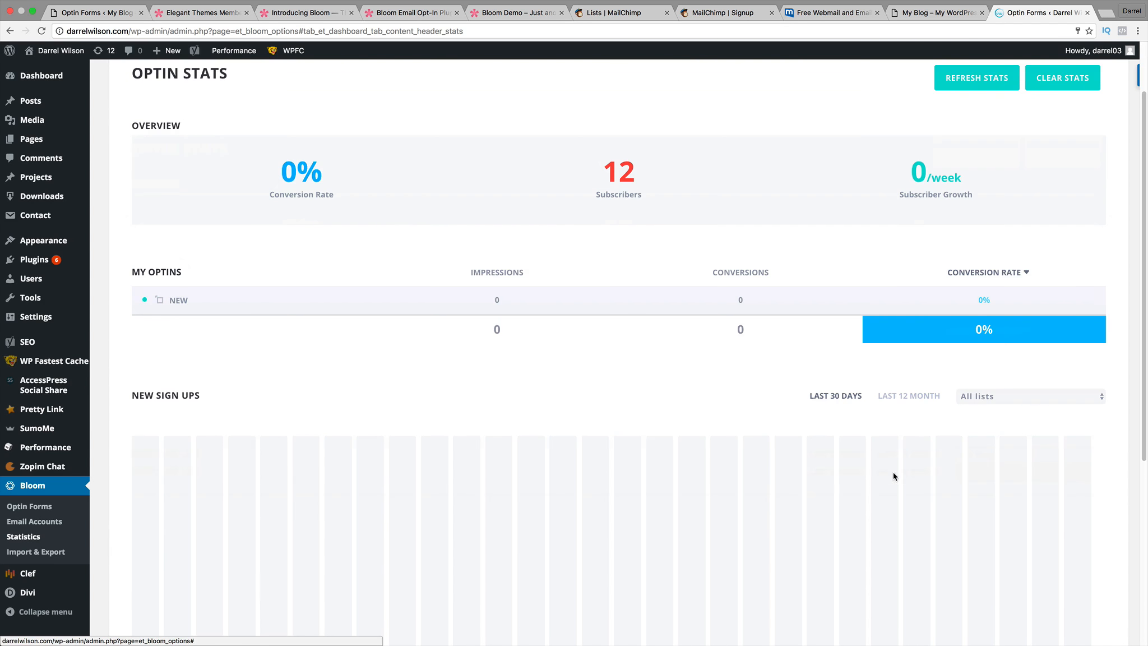
left_click(906, 397)
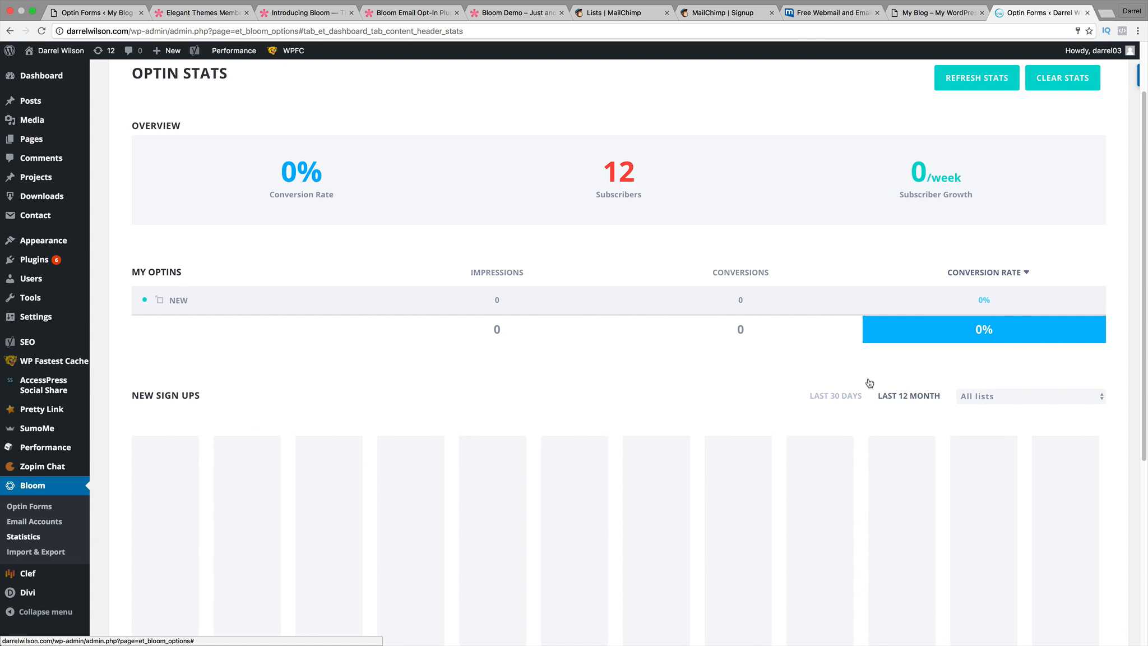
scroll(869, 382, "down", 3)
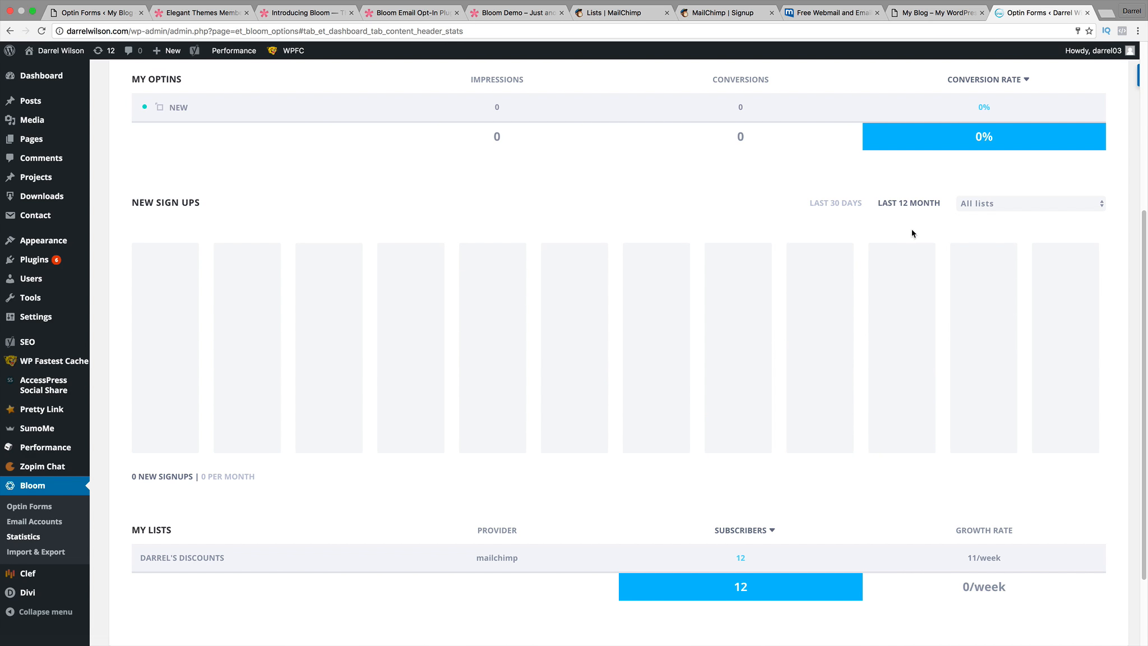
scroll(911, 221, "up", 5)
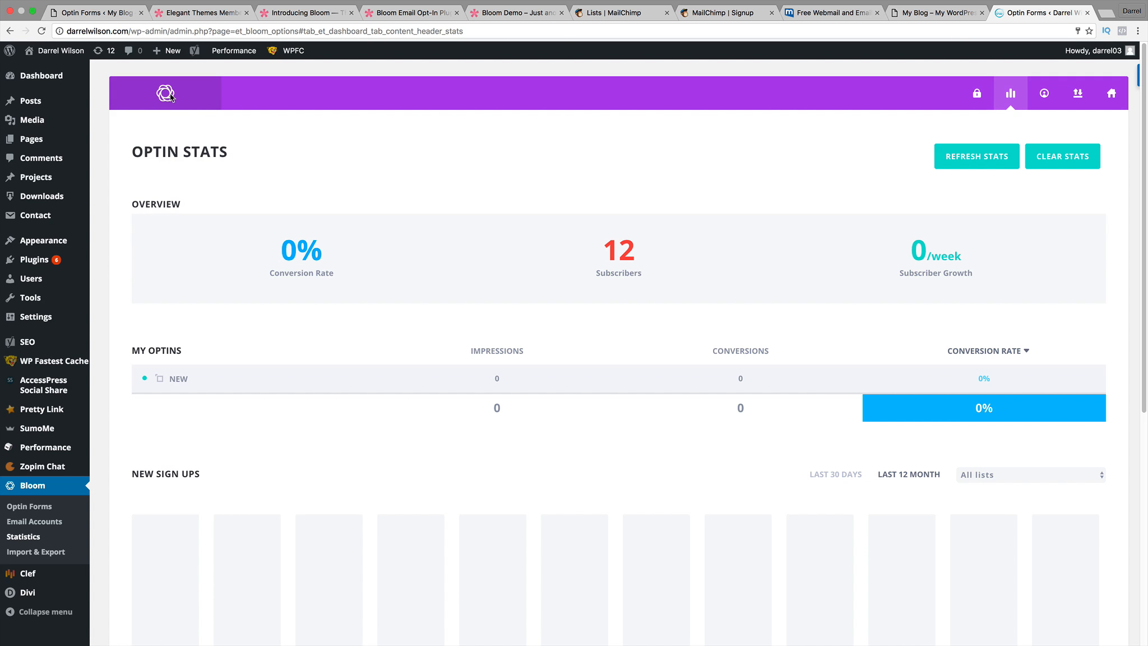
left_click(1111, 93)
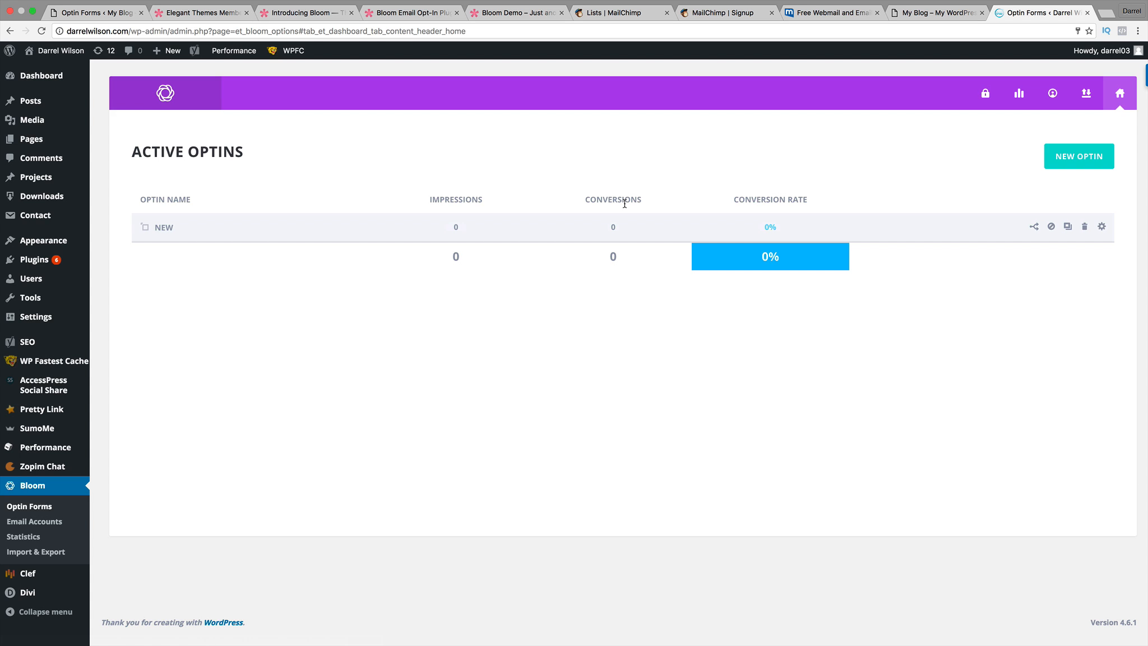
Review Import/Export, then the Accounts list's name, 12 subscribers and 11/week growth.
left_click(1086, 93)
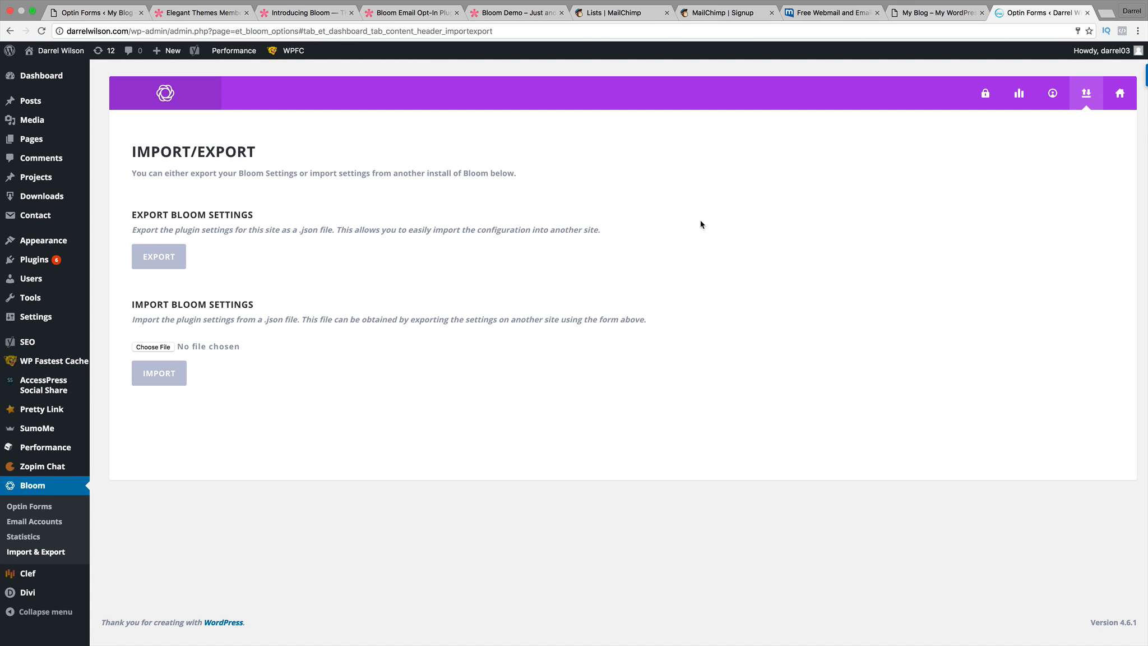
left_click(1059, 100)
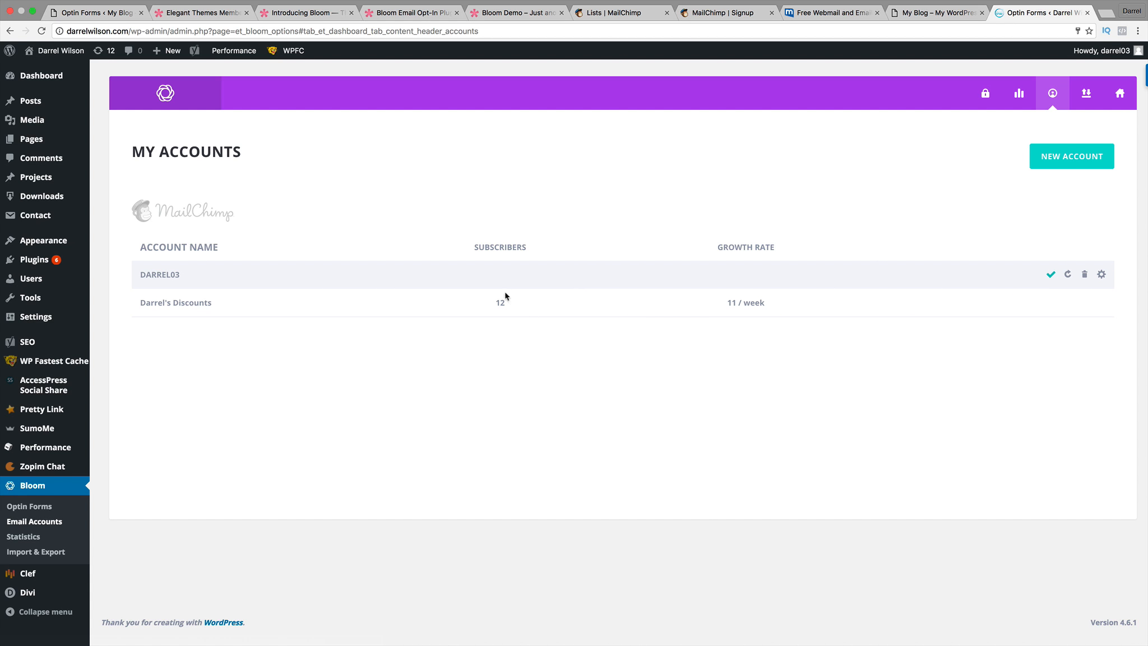
left_click_drag(215, 302, 154, 302)
double_click(498, 302)
left_click_drag(782, 307, 709, 305)
Look through the Stats and Updates tabs, then return to the Active Optins list.
left_click(1013, 104)
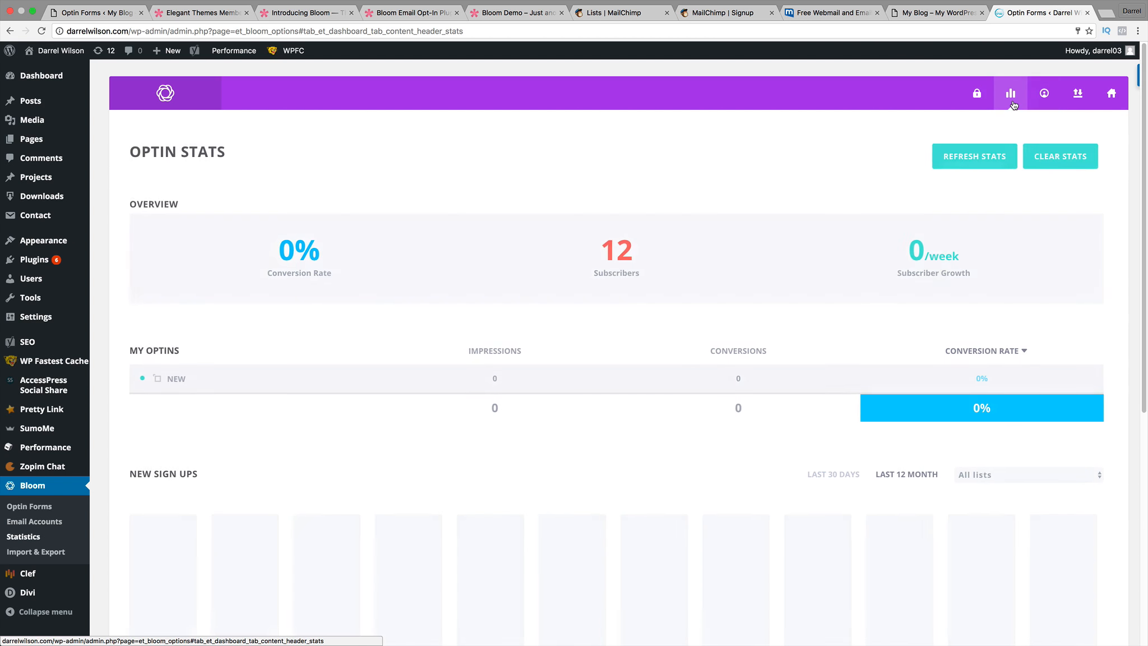
left_click(973, 100)
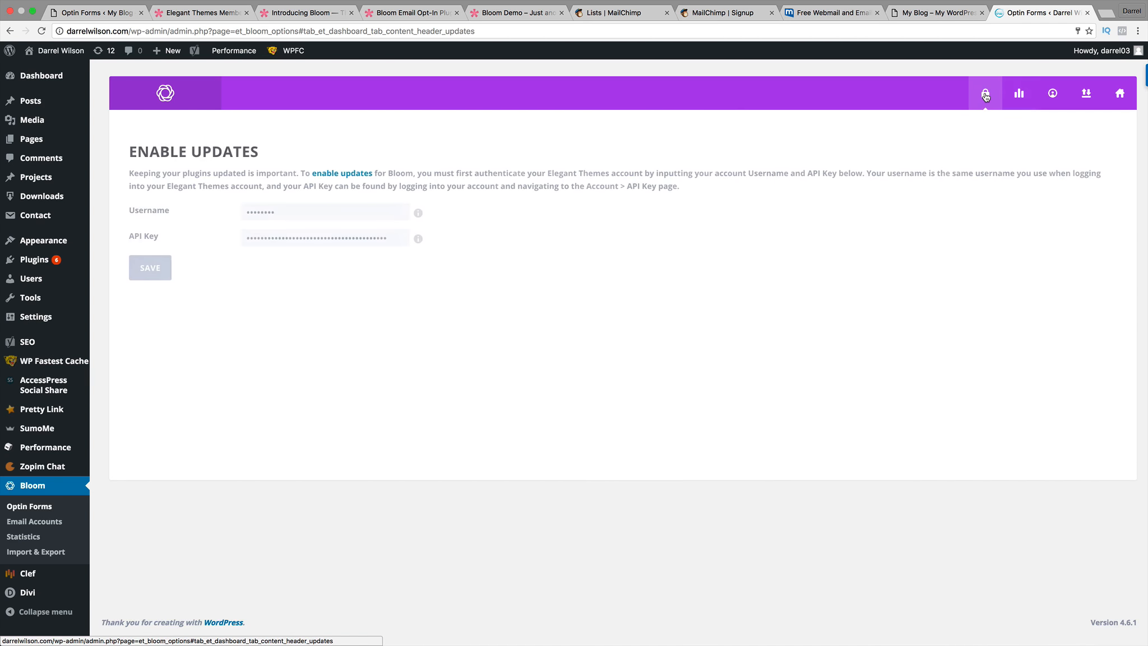
left_click(1019, 94)
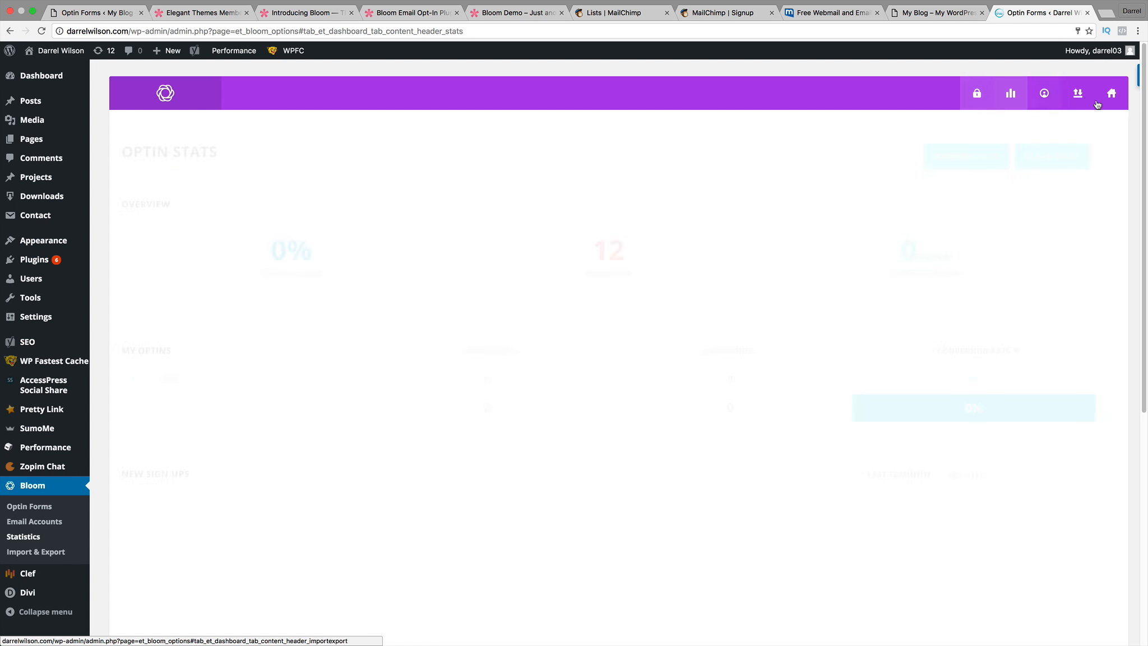
left_click(1119, 94)
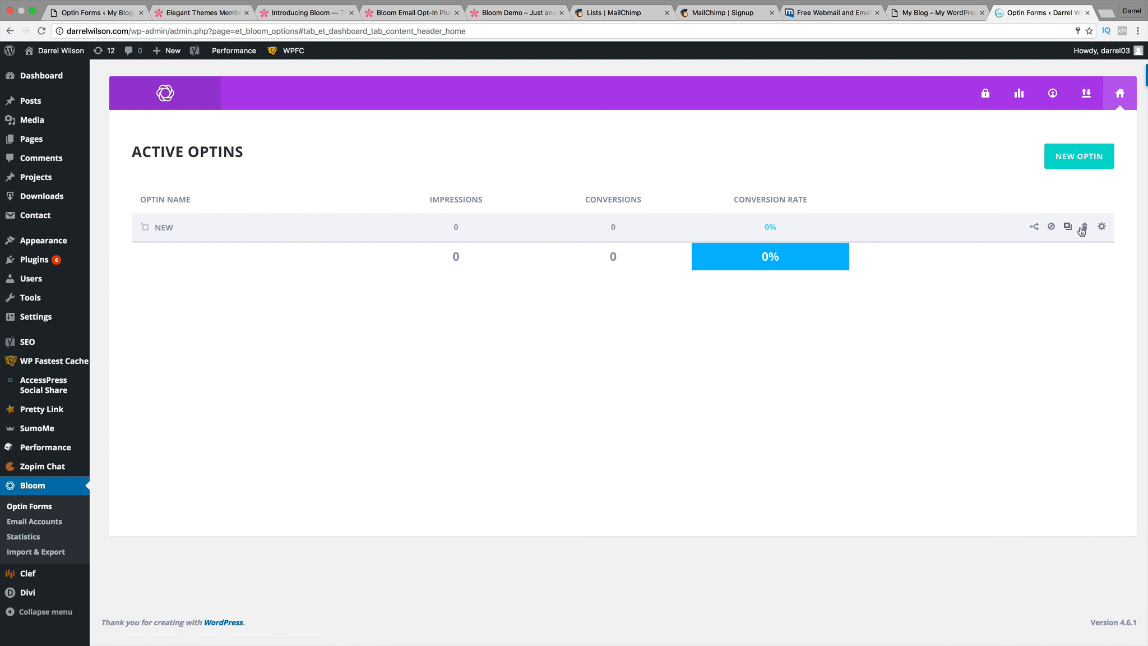
Add a split-test variant to optin NEW, then view the Bloom demo page's newsletter popup.
left_click(1033, 228)
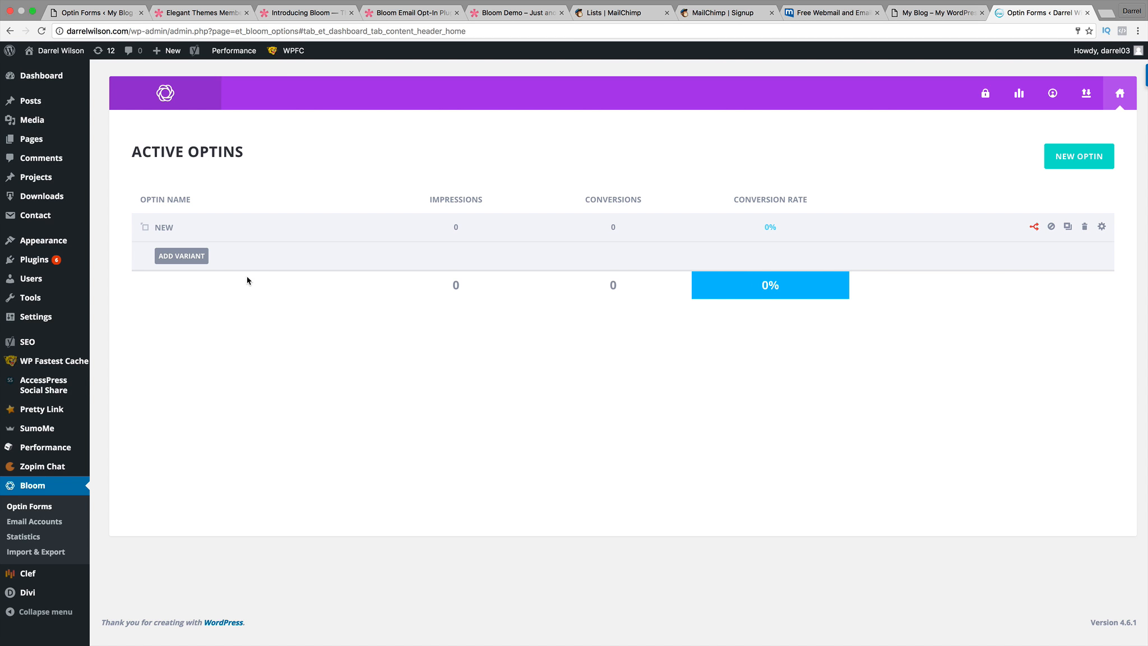
left_click(356, 7)
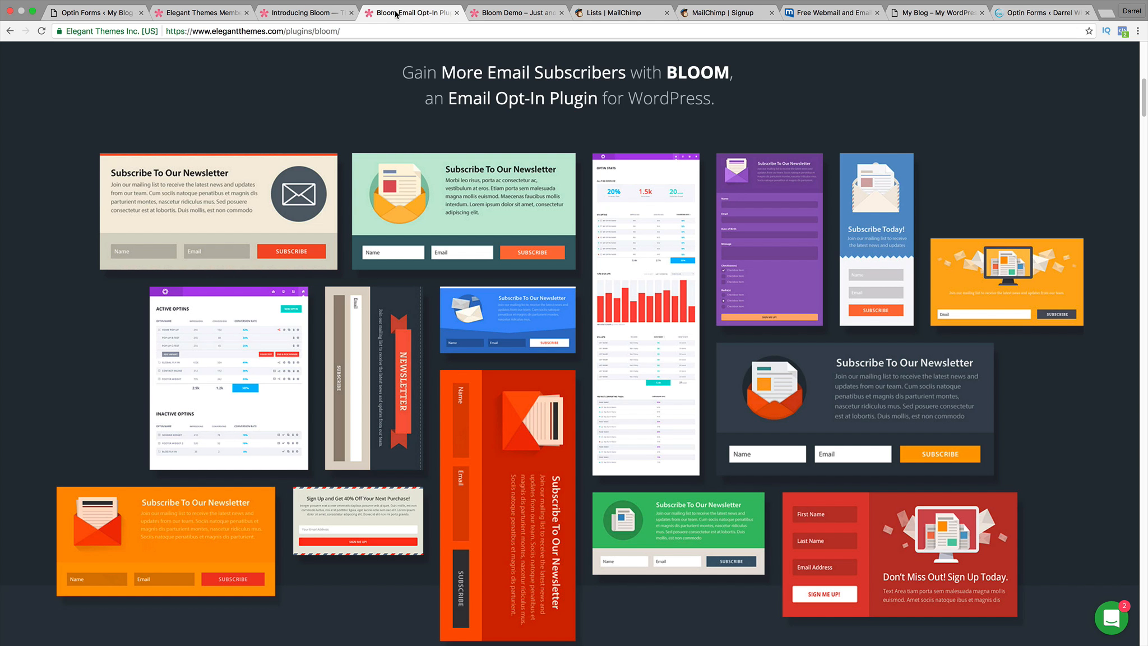
left_click(492, 15)
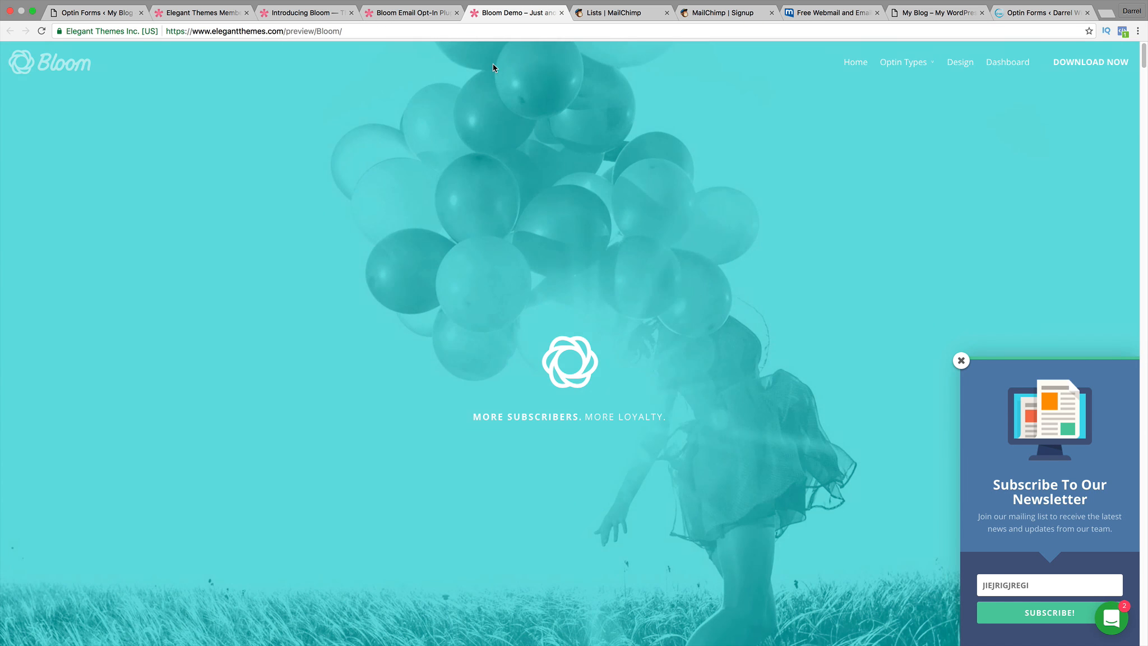